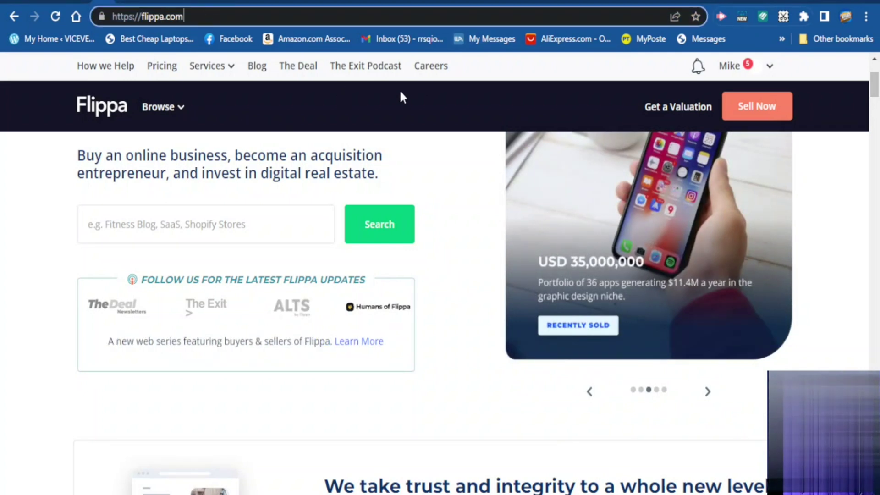
left_click(770, 68)
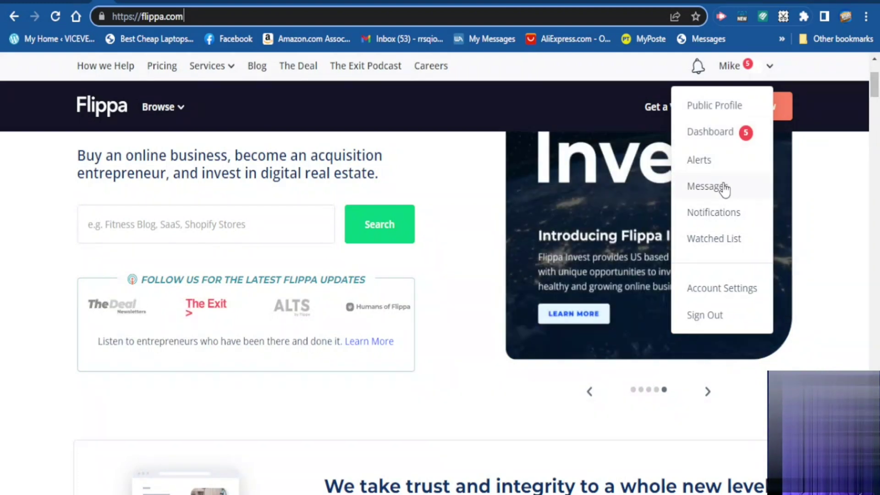
left_click(313, 104)
scroll(805, 199, "up", 3)
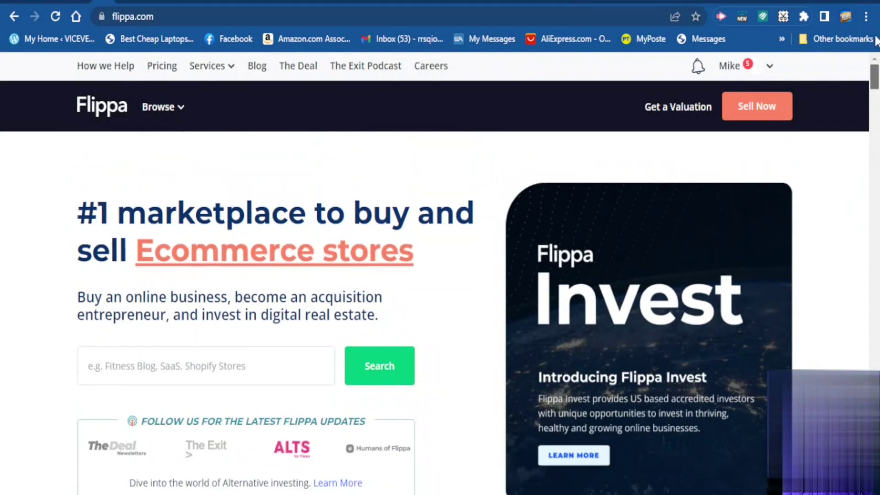
left_click(151, 107)
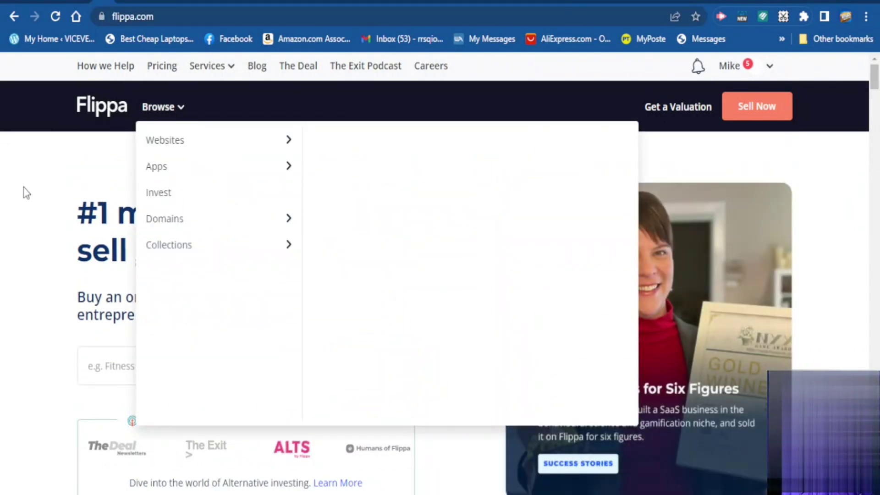
scroll(41, 197, "down", 5)
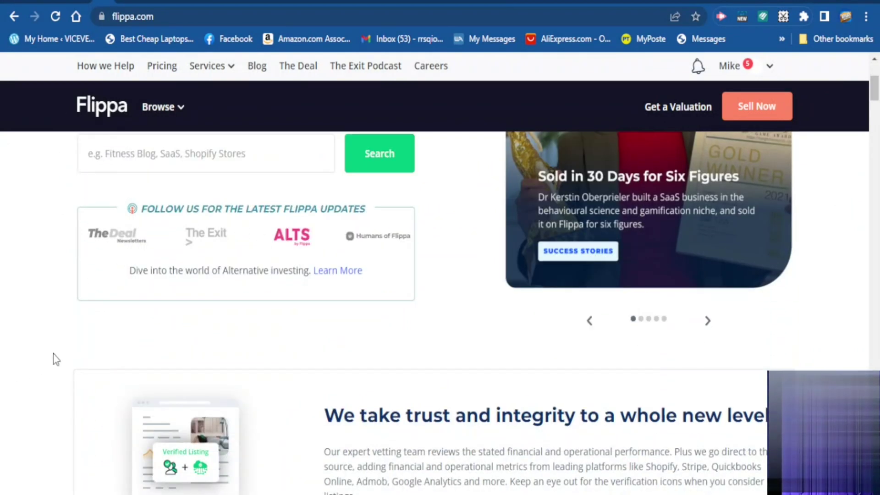
scroll(769, 177, "up", 2)
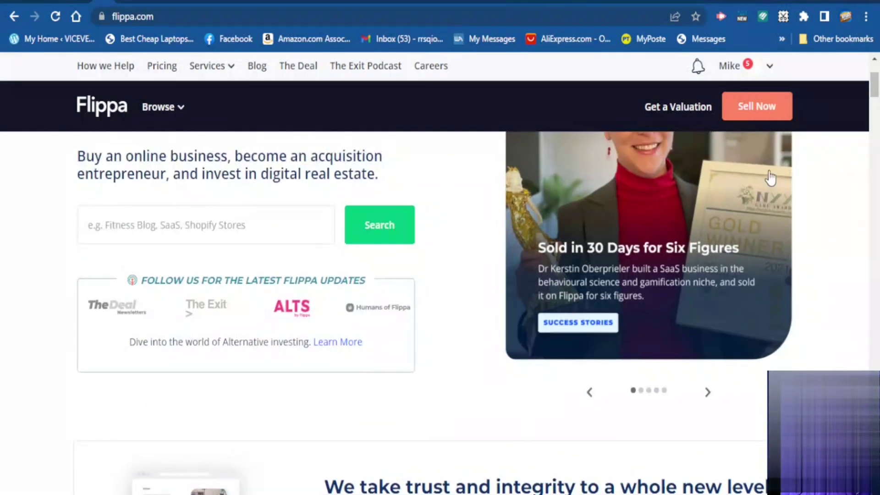
scroll(769, 178, "up", 3)
Examine the curated business listings on the Flippa homepage, including their types, monetization, profits and prices
scroll(297, 241, "down", 10)
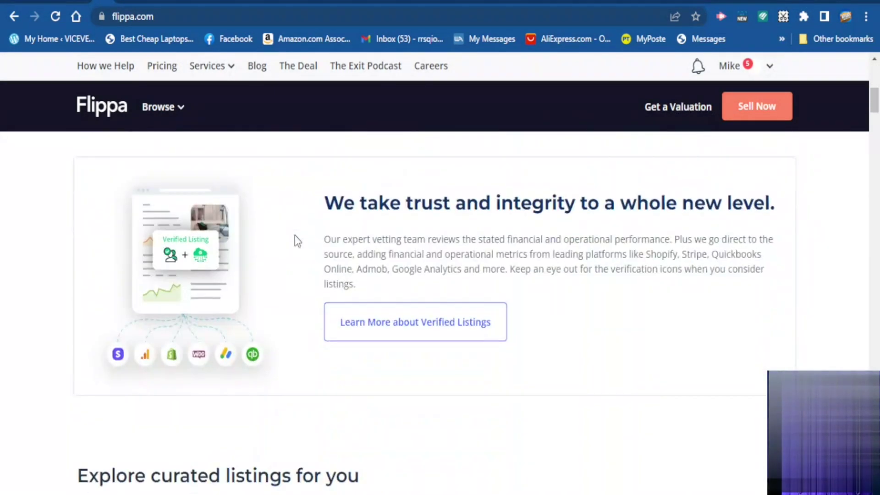
scroll(295, 239, "down", 5)
scroll(486, 277, "down", 3)
scroll(273, 156, "up", 2)
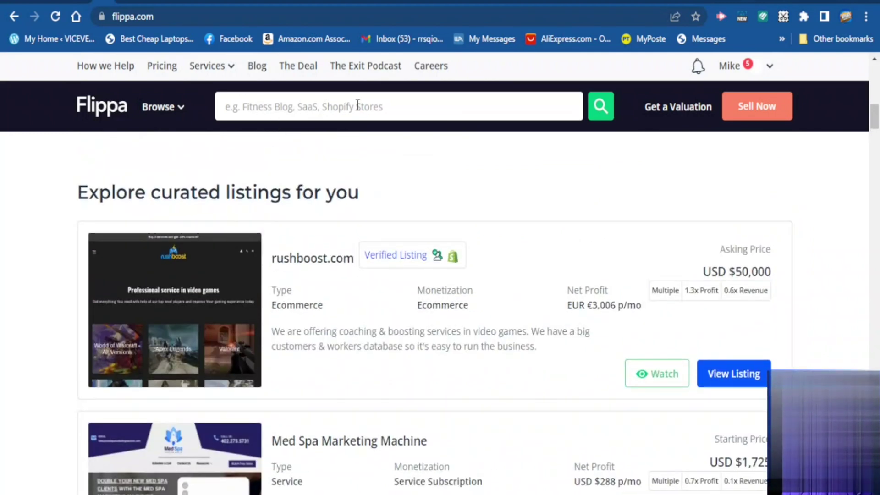
scroll(256, 288, "down", 6)
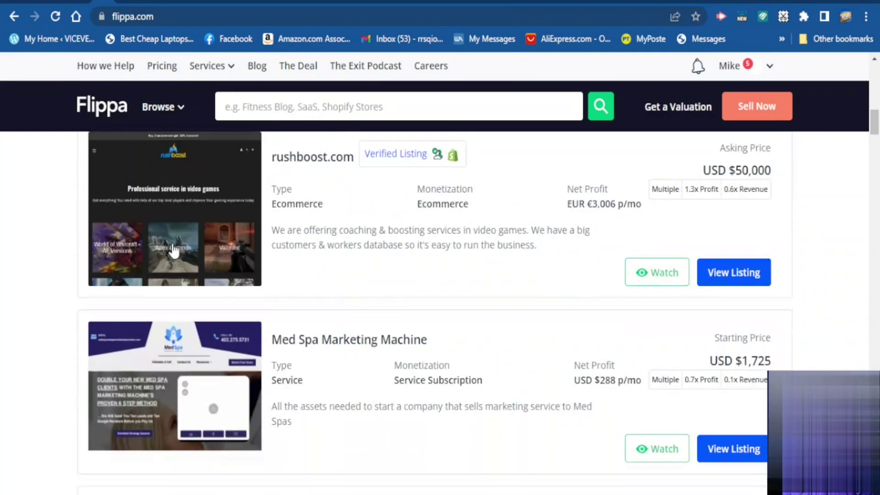
scroll(182, 266, "down", 10)
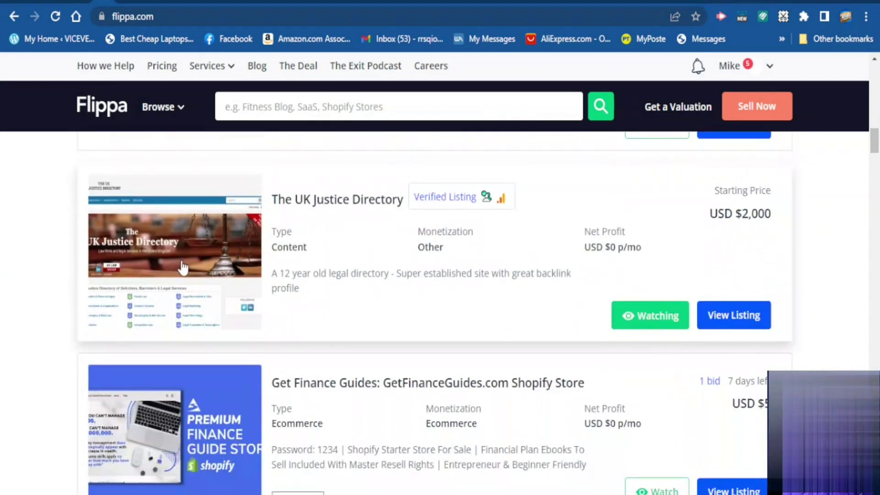
scroll(184, 271, "down", 4)
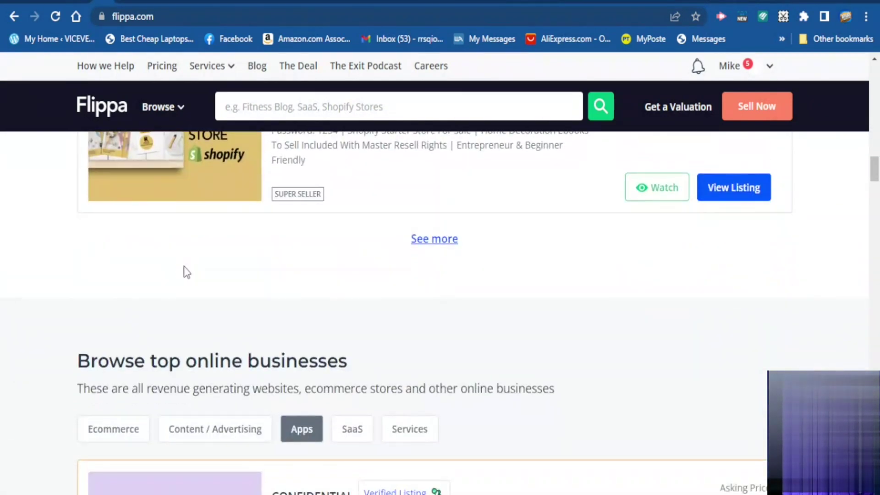
scroll(183, 271, "up", 3)
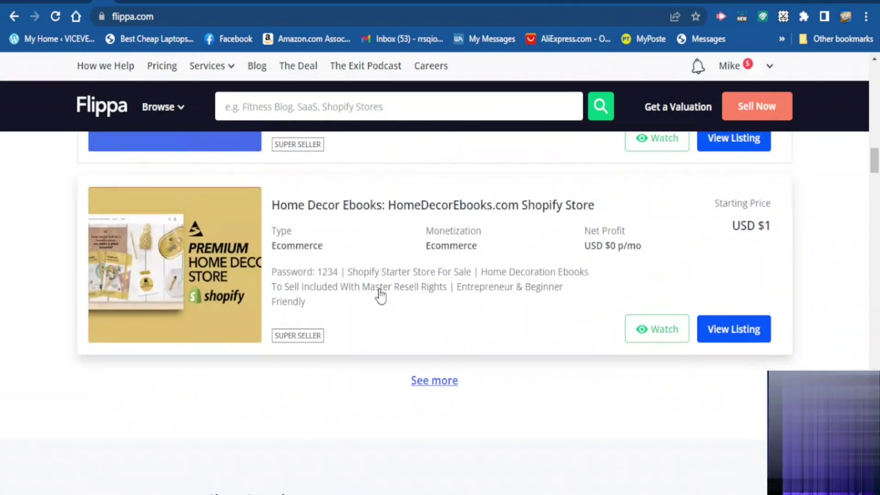
scroll(391, 283, "down", 2)
scroll(392, 284, "up", 3)
scroll(412, 220, "up", 8)
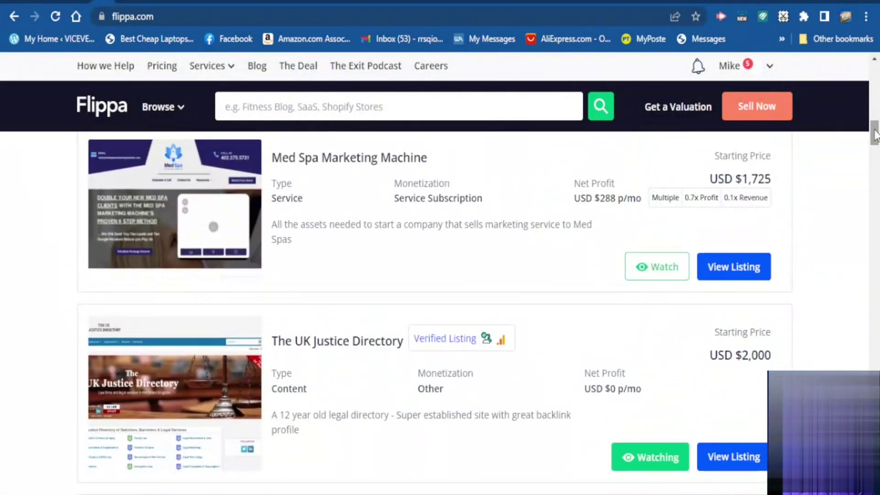
left_click_drag(874, 135, 874, 75)
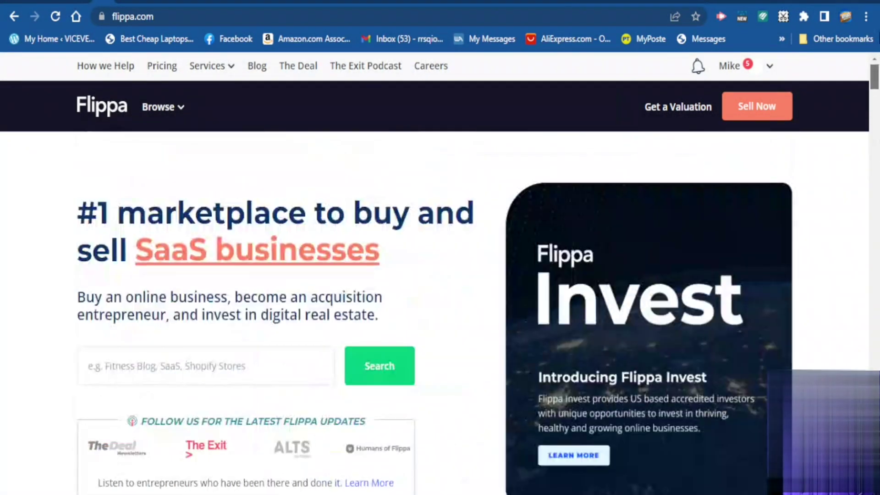
Start selling on Flippa and proceed to the business information form of the Thebabycareguide.com listing
left_click(748, 113)
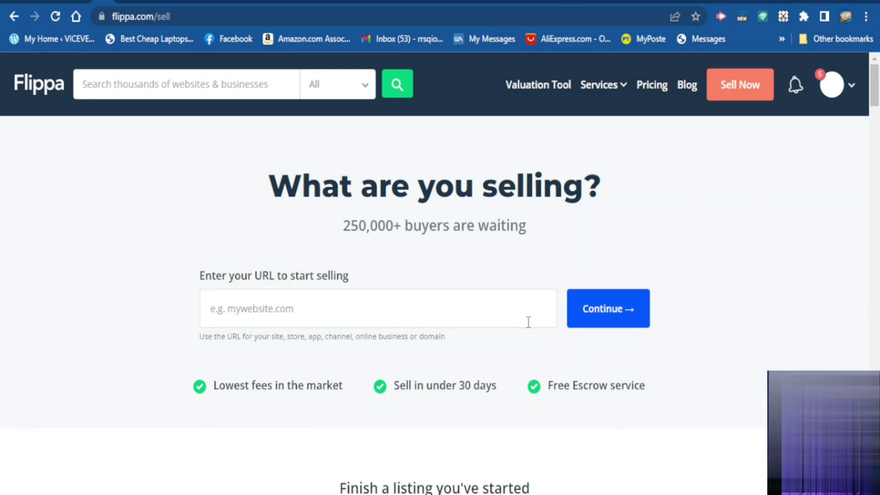
left_click(324, 309)
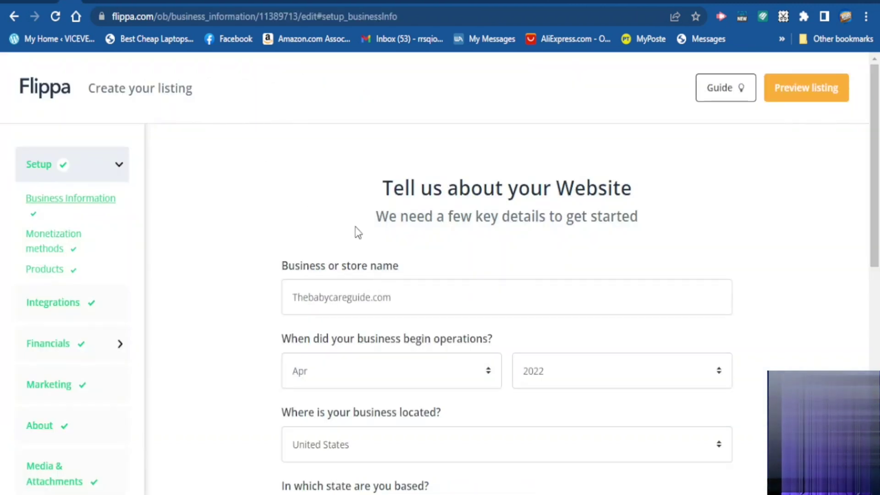
Review the website's business details, from name and start date to industry and site type, and continue to the monetization methods
scroll(406, 280, "down", 2)
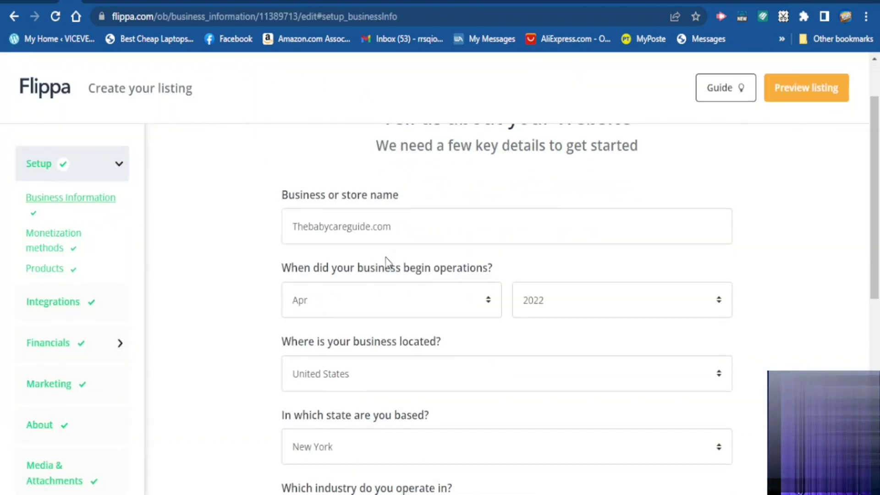
scroll(429, 180, "up", 2)
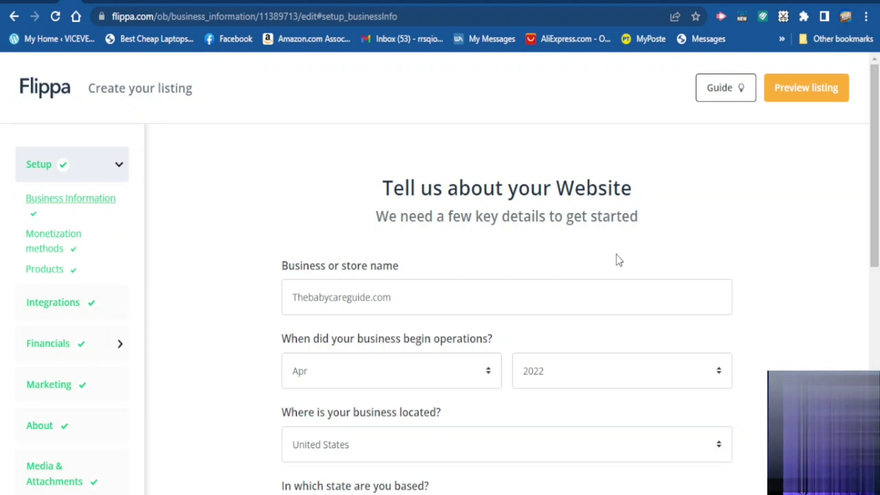
scroll(603, 269, "down", 2)
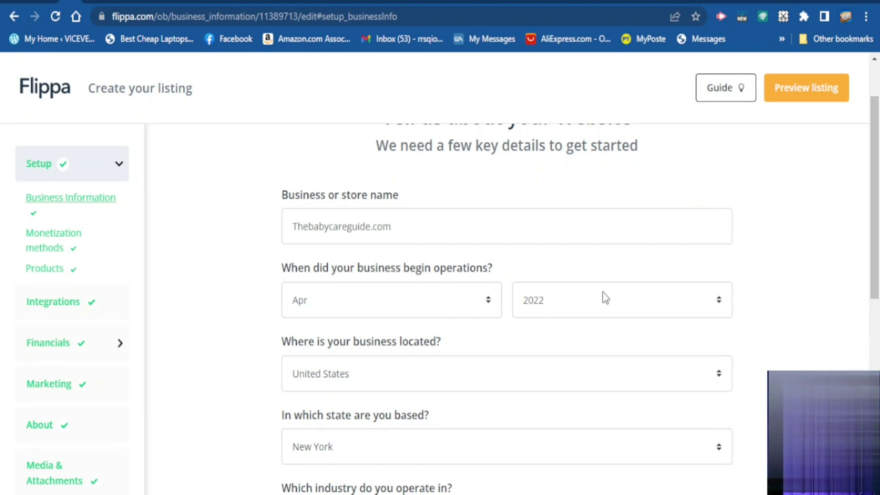
scroll(540, 323, "down", 1)
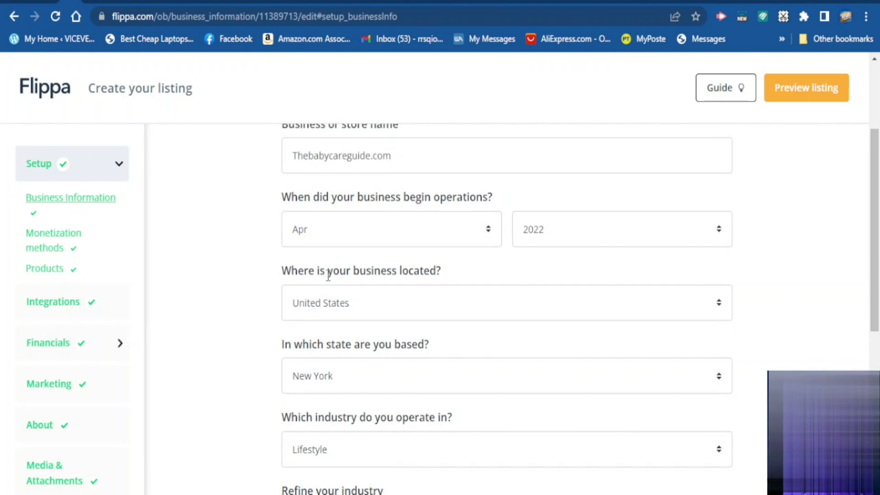
scroll(380, 284, "down", 1)
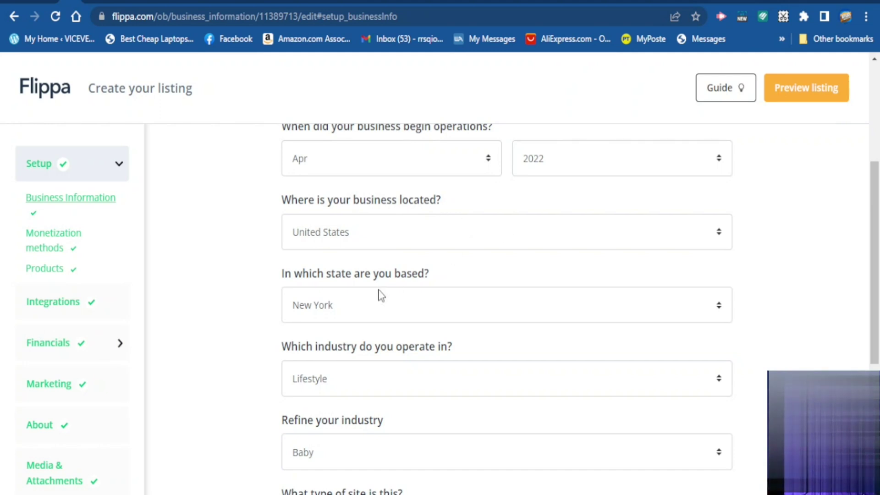
scroll(426, 297, "down", 2)
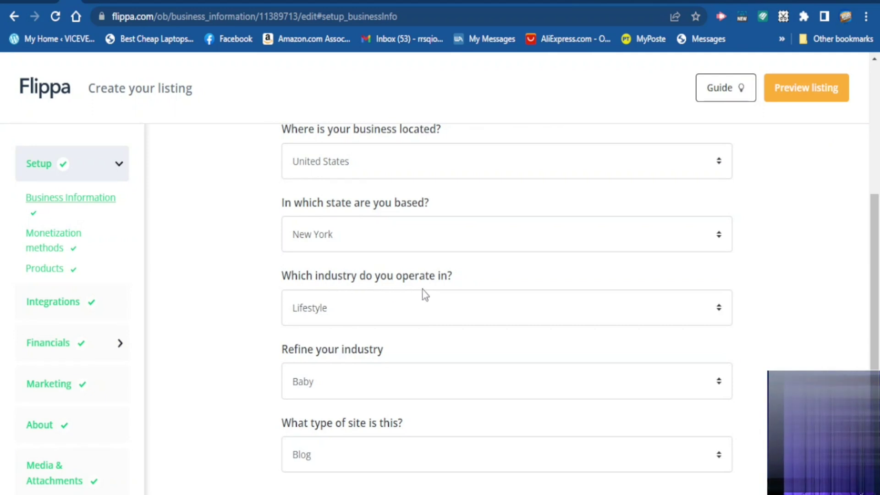
scroll(424, 294, "down", 2)
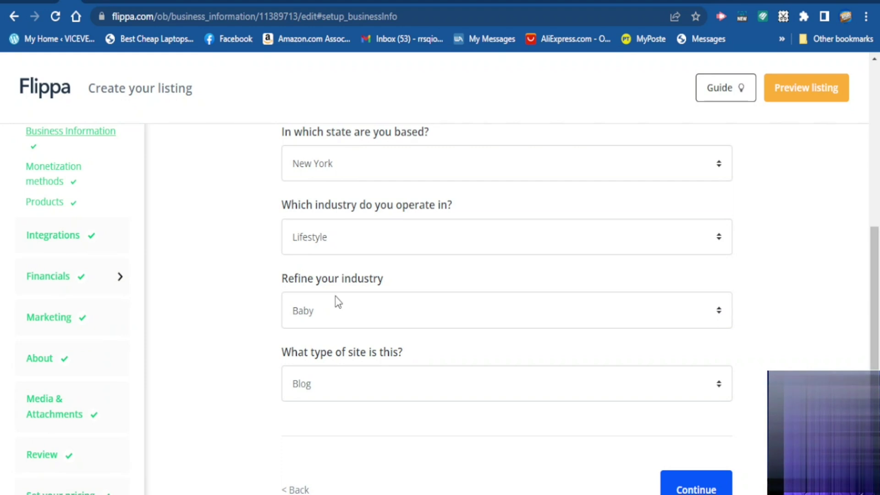
scroll(362, 303, "down", 2)
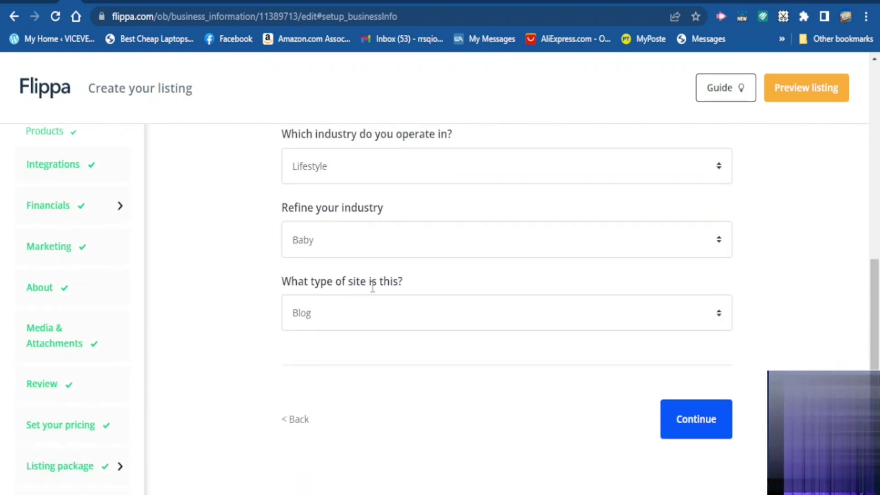
scroll(373, 287, "down", 1)
scroll(373, 293, "up", 3)
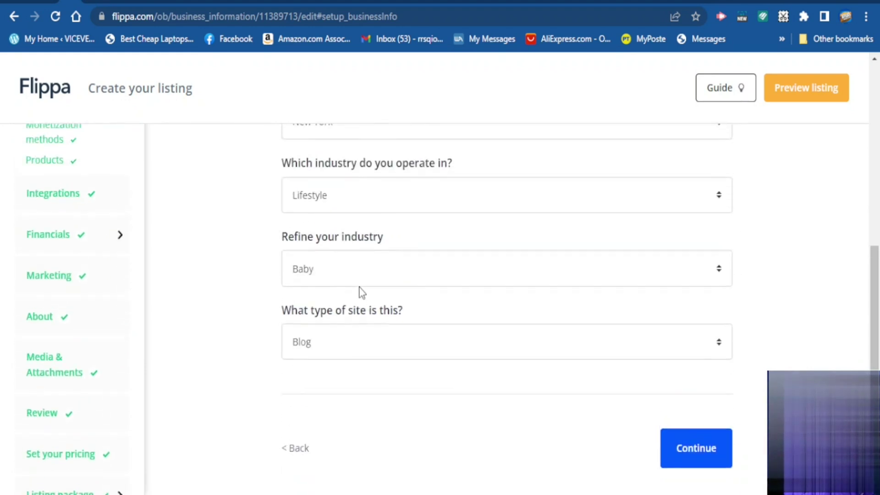
scroll(356, 293, "down", 1)
scroll(361, 300, "down", 2)
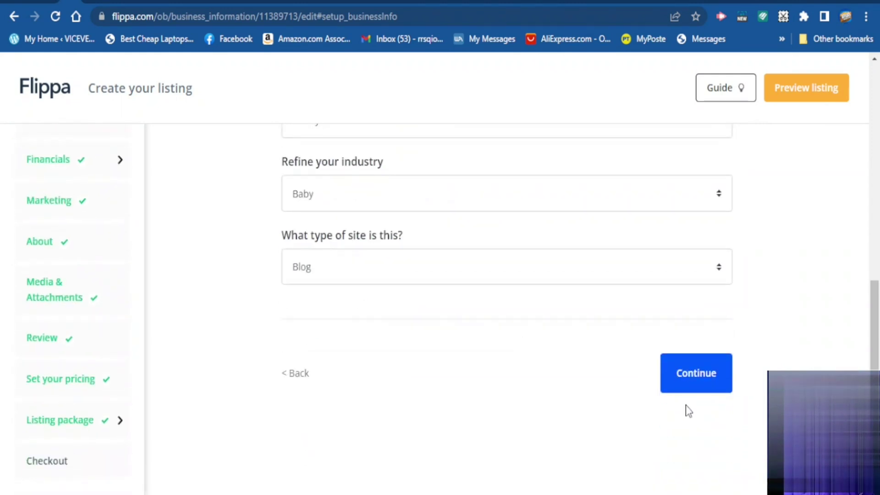
left_click(694, 387)
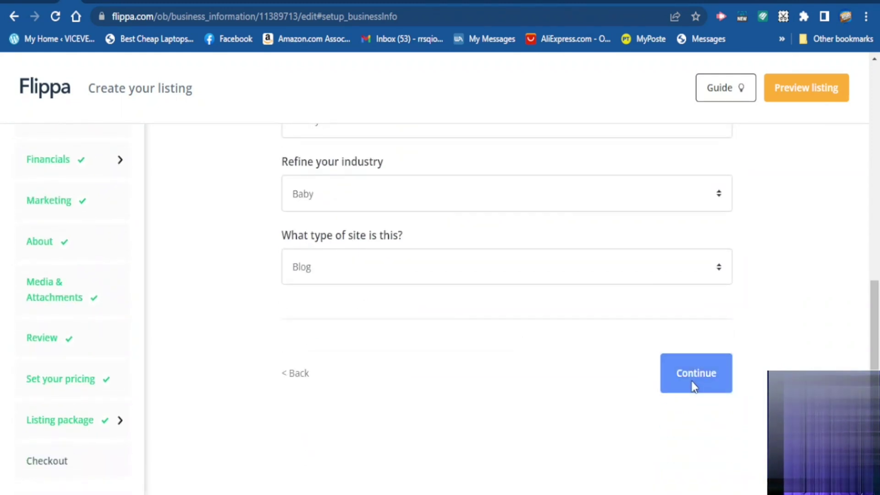
Review the website's monetization methods, including ads, affiliate sales and subscriptions, and continue to the products selection
scroll(646, 255, "down", 3)
scroll(637, 252, "up", 3)
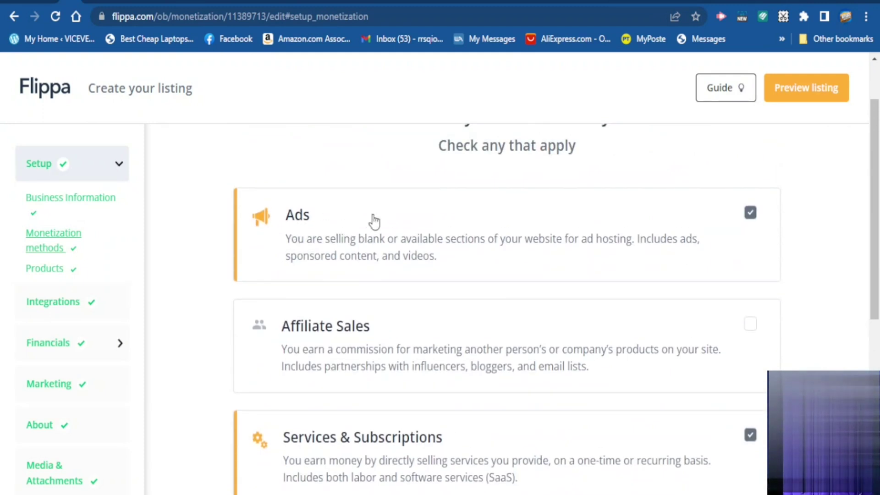
scroll(375, 223, "up", 2)
scroll(362, 229, "down", 2)
scroll(376, 281, "down", 4)
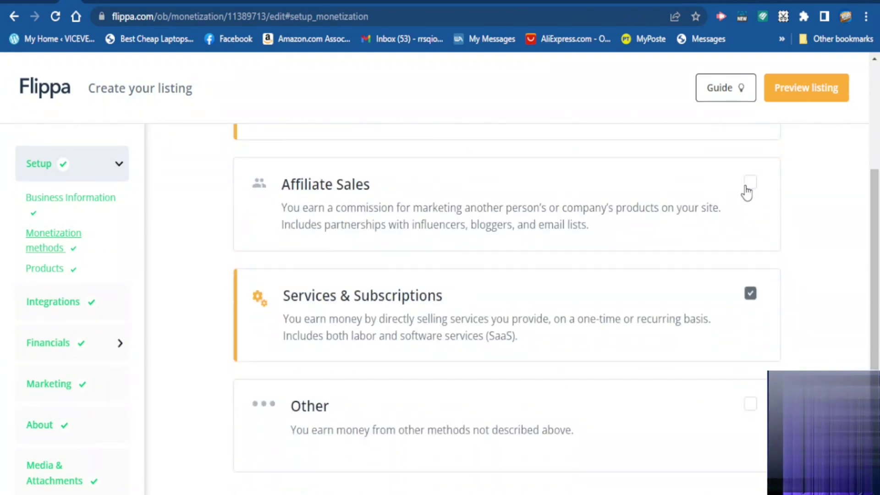
scroll(383, 269, "down", 2)
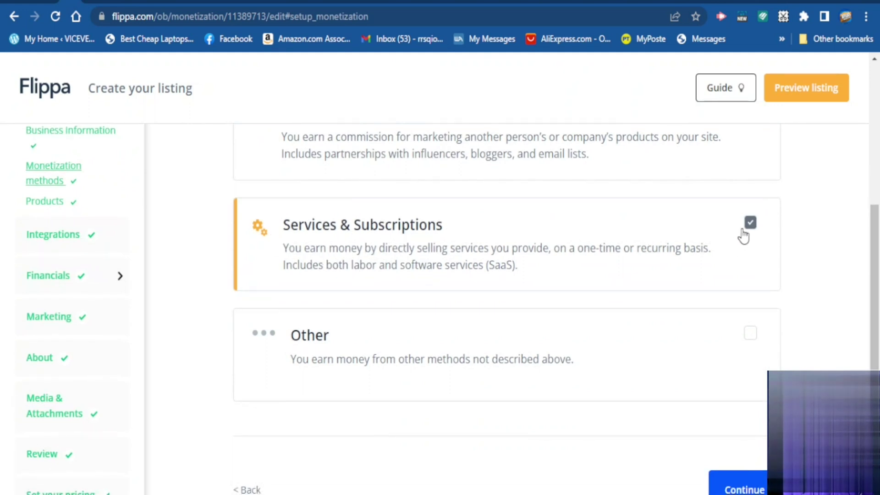
scroll(545, 276, "down", 2)
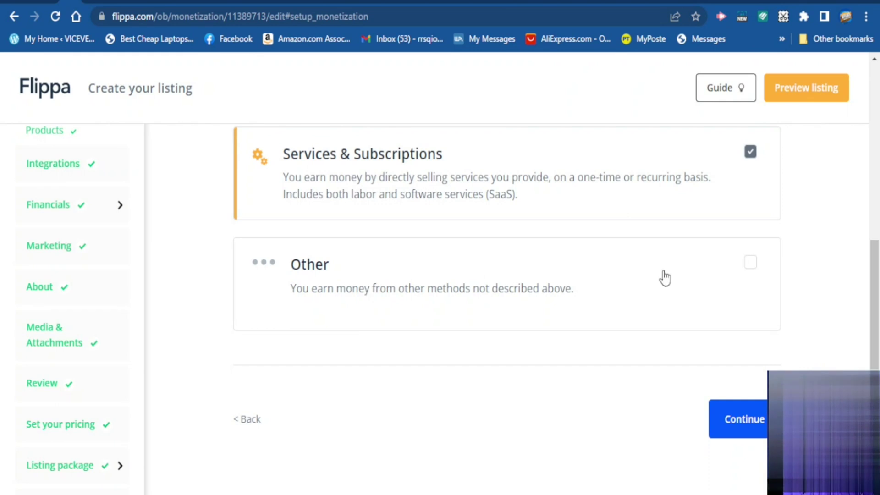
left_click(733, 411)
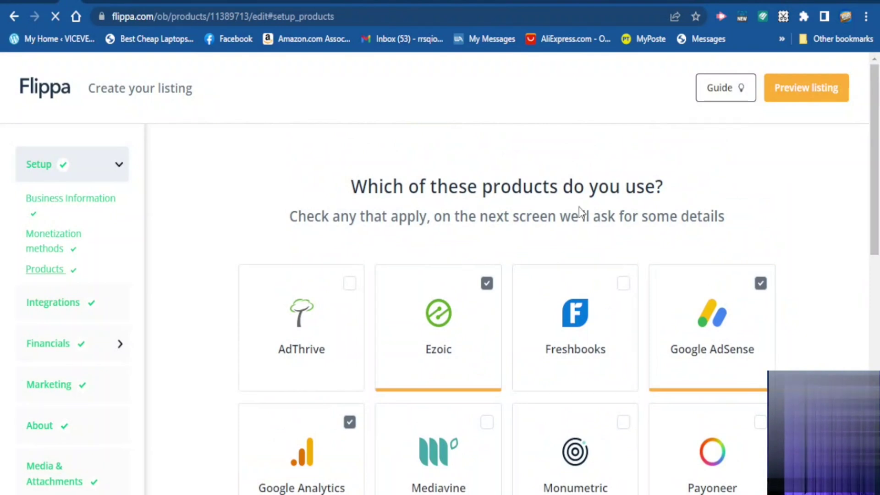
Review the products used by the website, from AdThrive to Xero, and continue to the data integrations
scroll(662, 208, "down", 2)
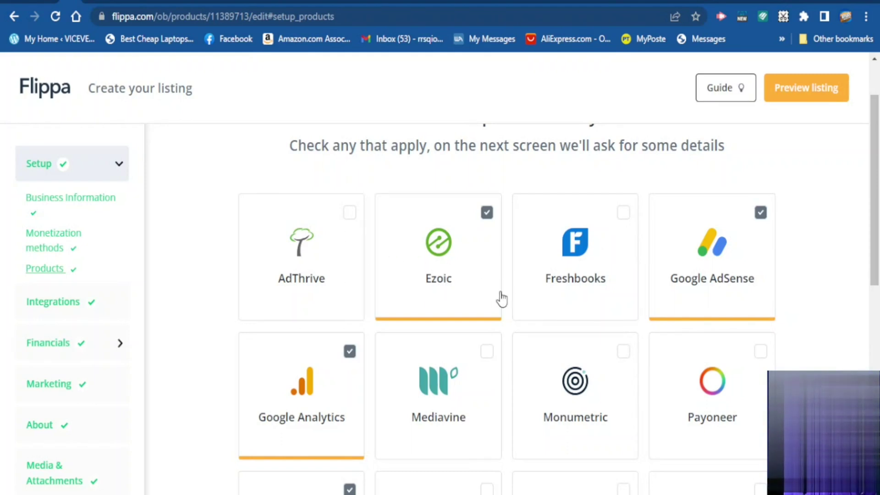
scroll(527, 300, "down", 1)
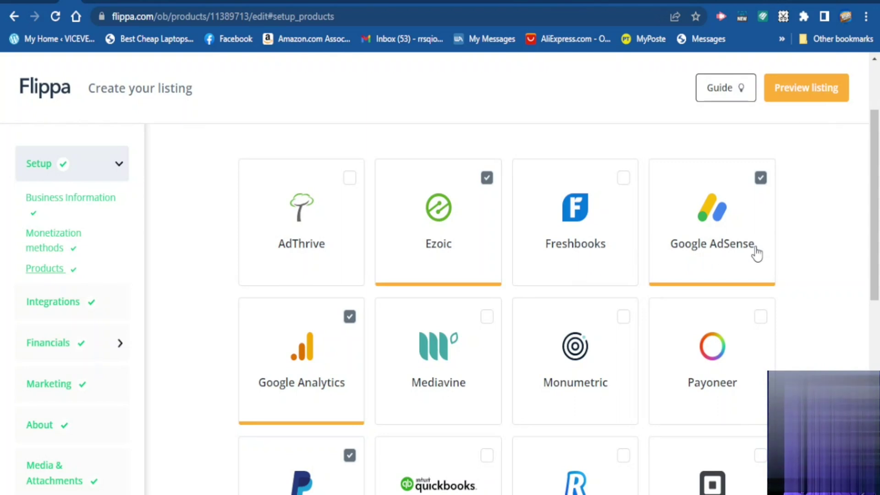
scroll(733, 255, "down", 2)
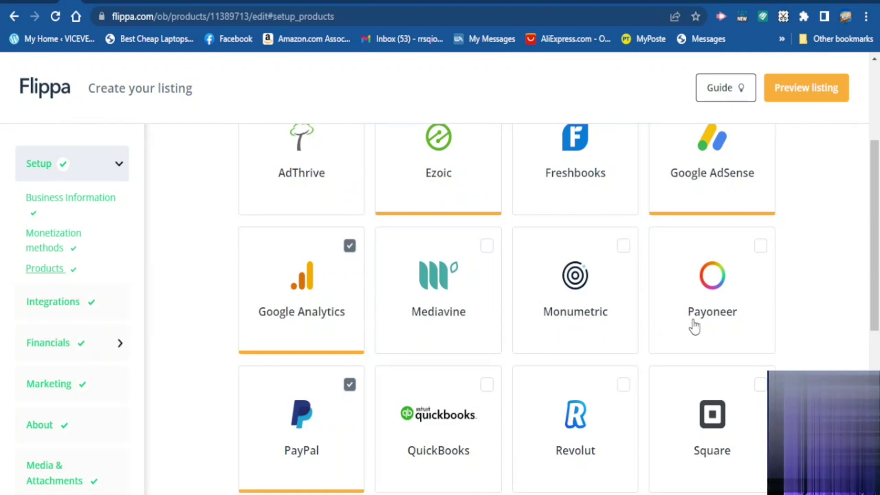
scroll(728, 327, "down", 3)
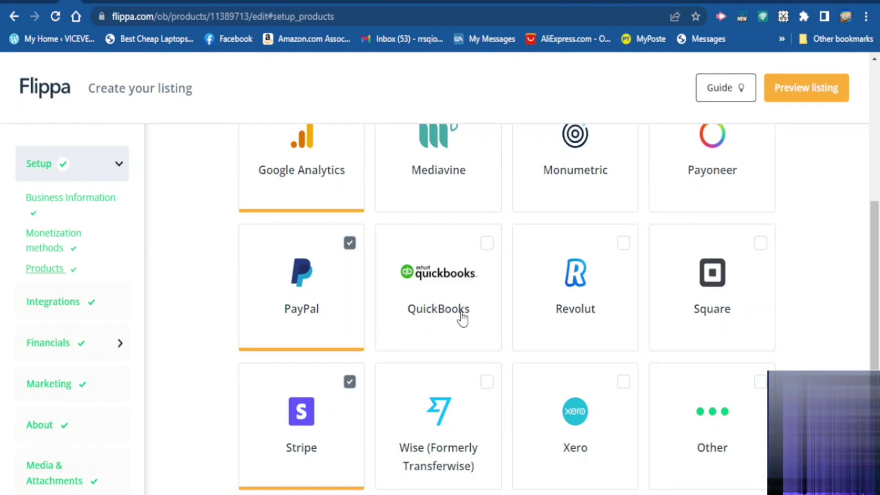
scroll(701, 338, "down", 1)
scroll(701, 337, "down", 3)
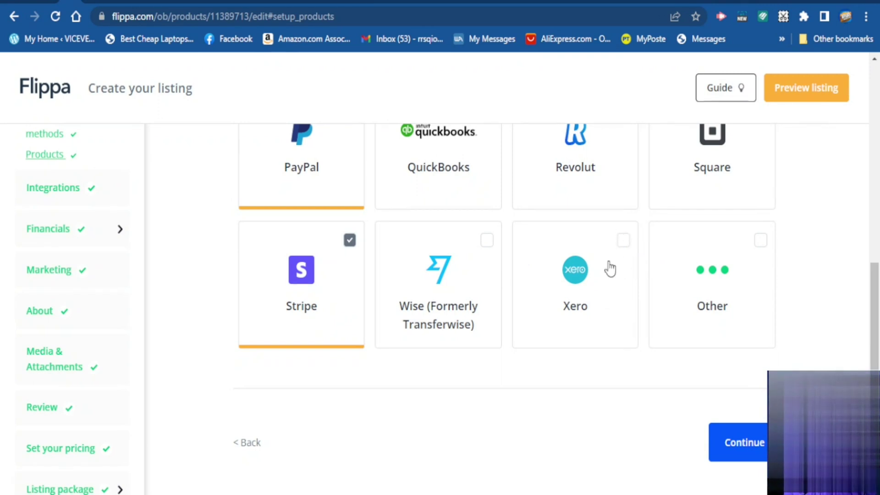
left_click(744, 441)
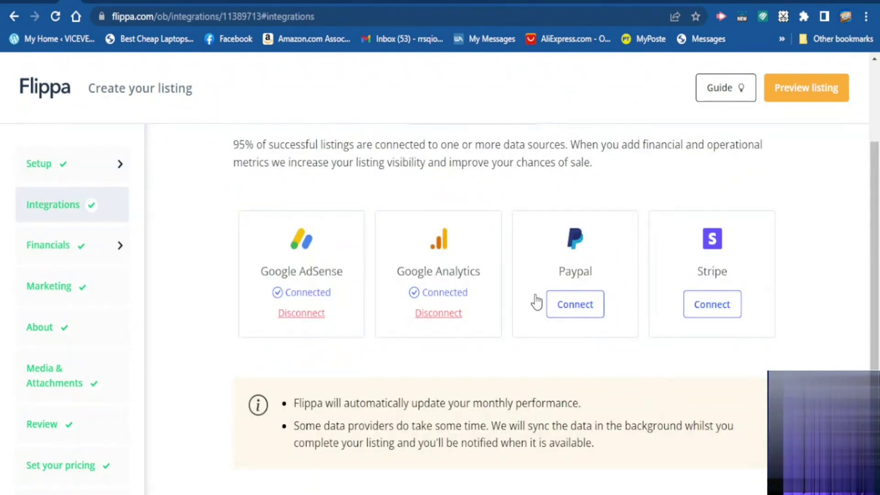
Review the Google AdSense, Google Analytics, Paypal and Stripe data integrations, and continue to the revenue and expenses form
scroll(534, 298, "up", 3)
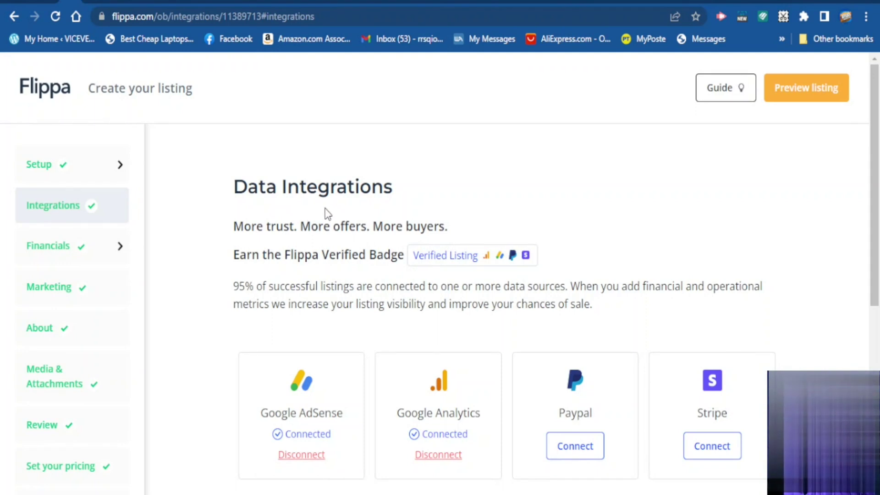
scroll(326, 214, "down", 2)
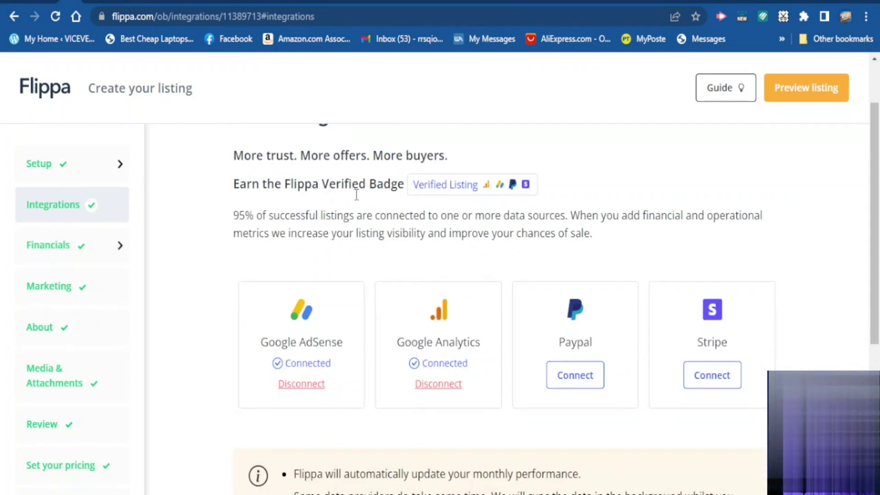
scroll(389, 208, "down", 3)
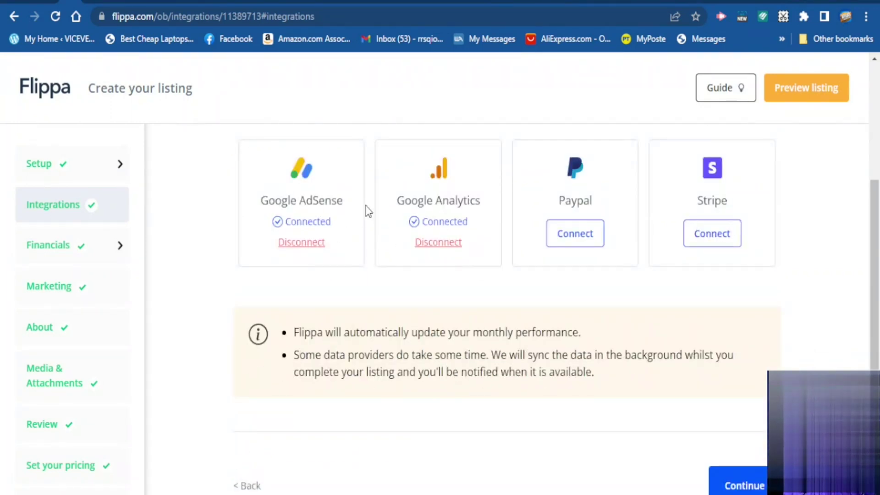
scroll(330, 202, "up", 2)
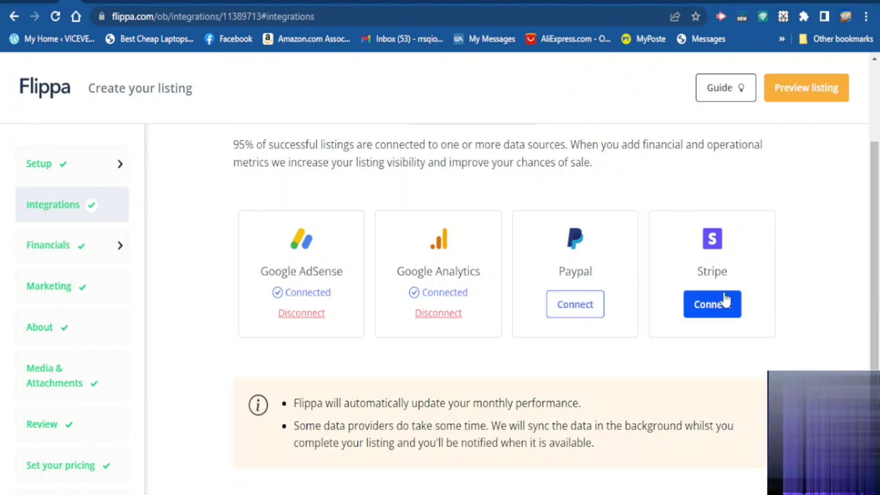
scroll(706, 296, "down", 3)
scroll(669, 280, "up", 3)
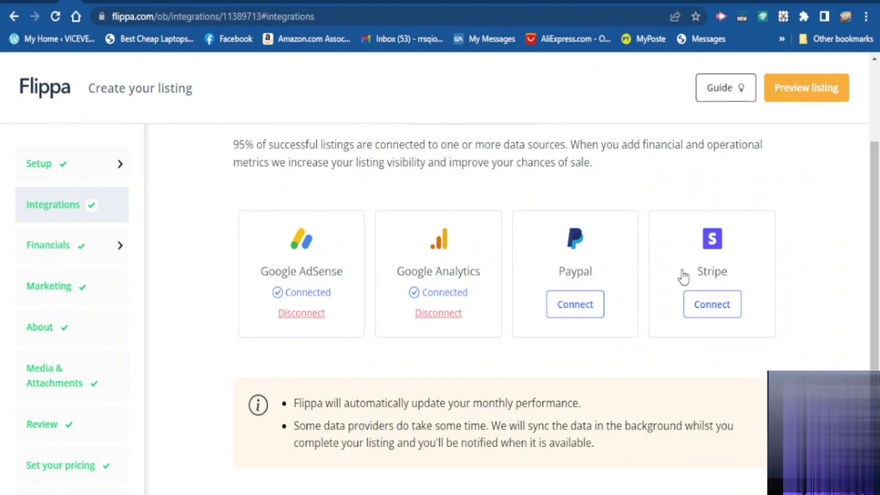
scroll(513, 257, "up", 2)
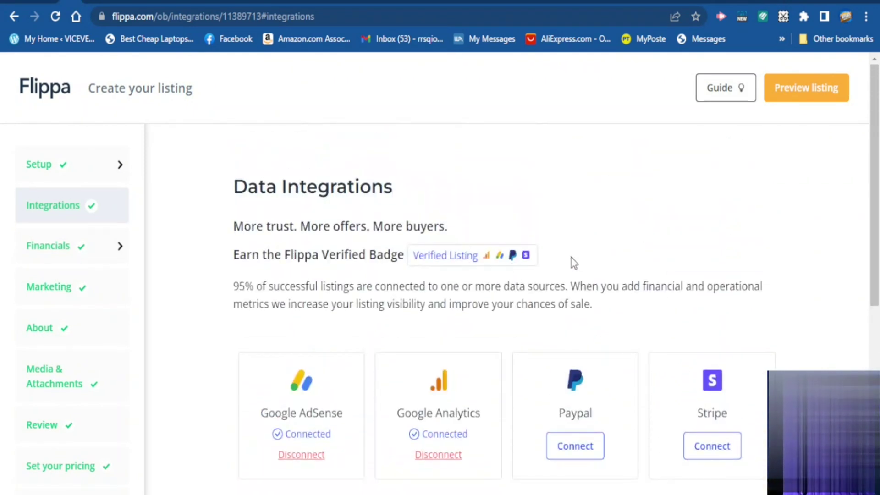
scroll(600, 280, "down", 2)
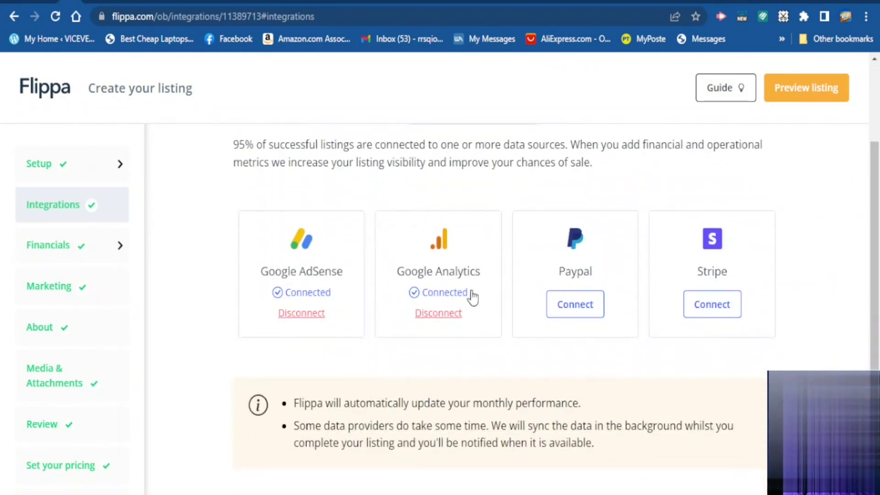
scroll(474, 300, "down", 2)
scroll(474, 307, "down", 2)
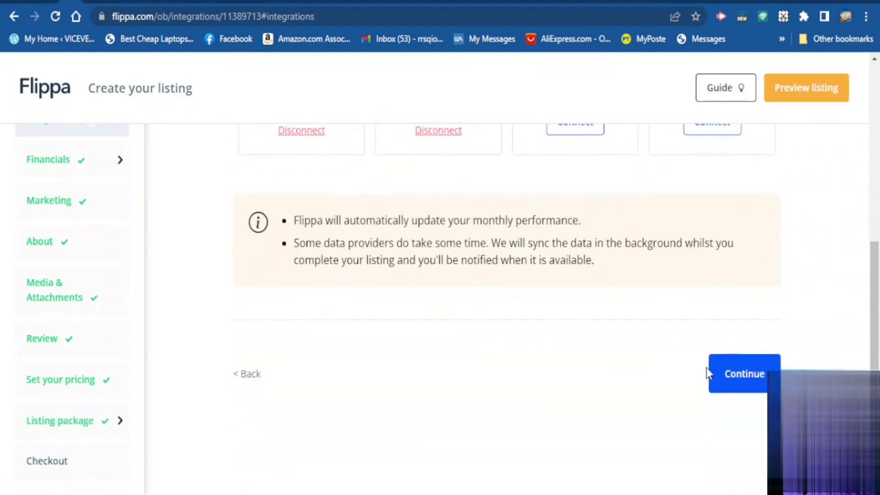
left_click(735, 379)
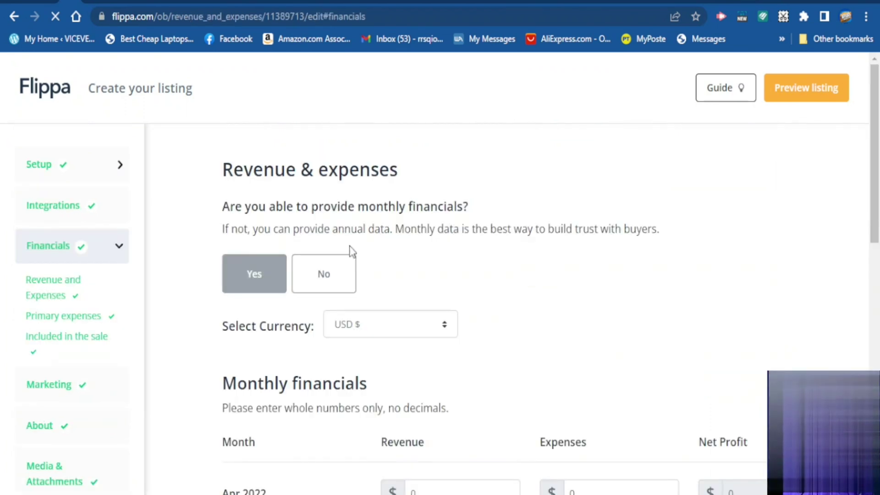
Examine the monthly financials question, the currency selection and the monthly revenue fields from Apr 2022 to Jan 2023
scroll(446, 212, "down", 1)
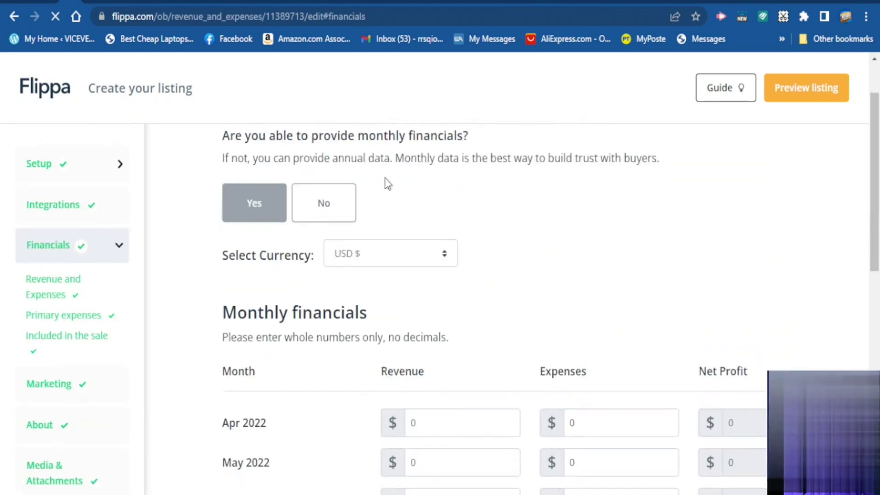
scroll(399, 190, "up", 1)
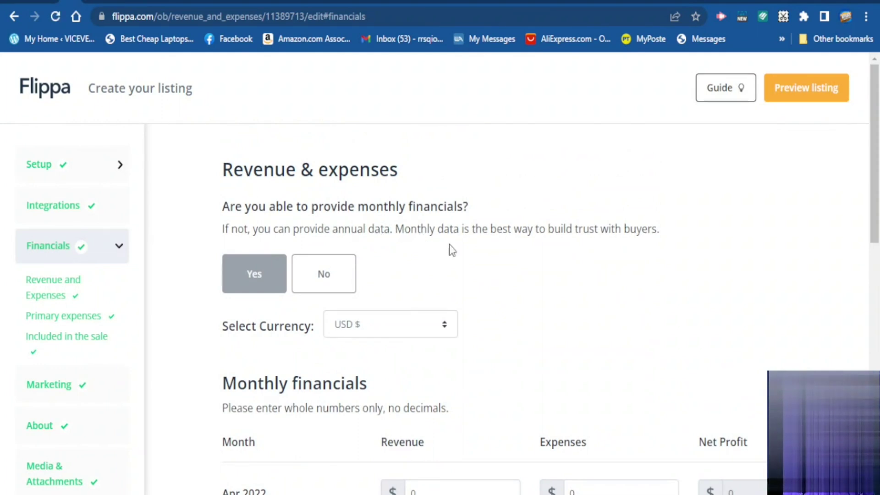
scroll(393, 243, "down", 1)
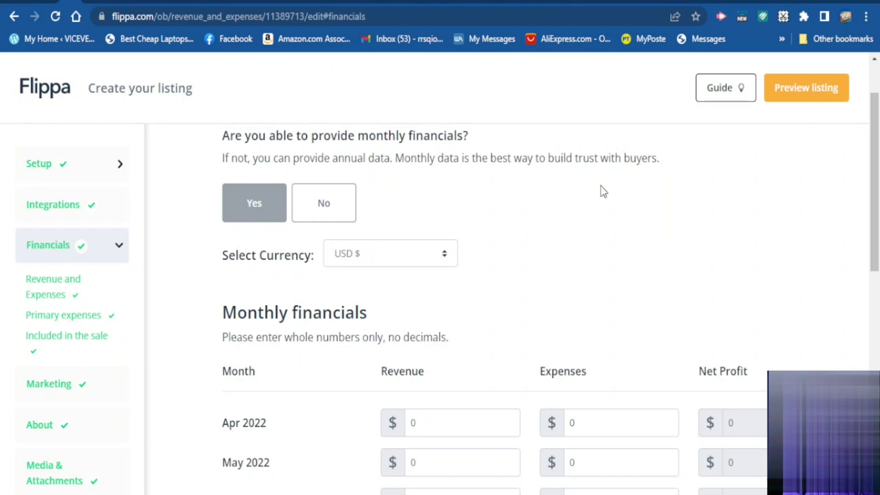
scroll(412, 218, "down", 3)
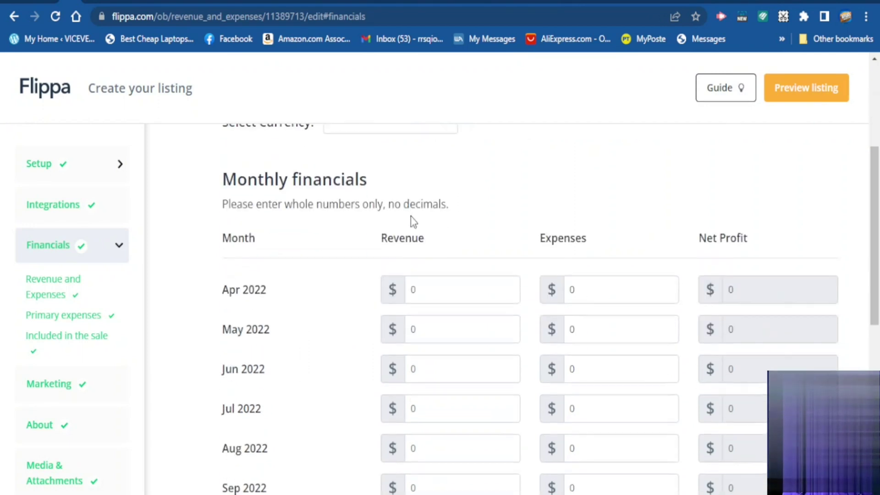
scroll(424, 230, "down", 1)
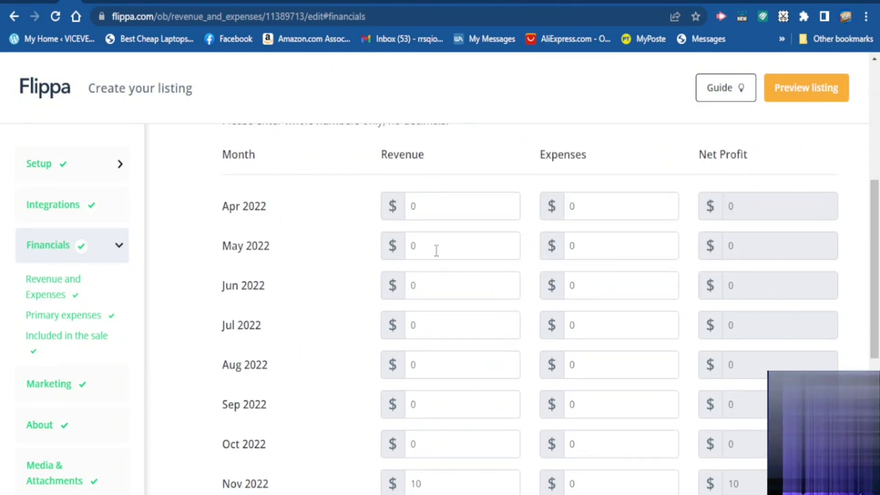
scroll(438, 263, "down", 1)
scroll(438, 246, "up", 1)
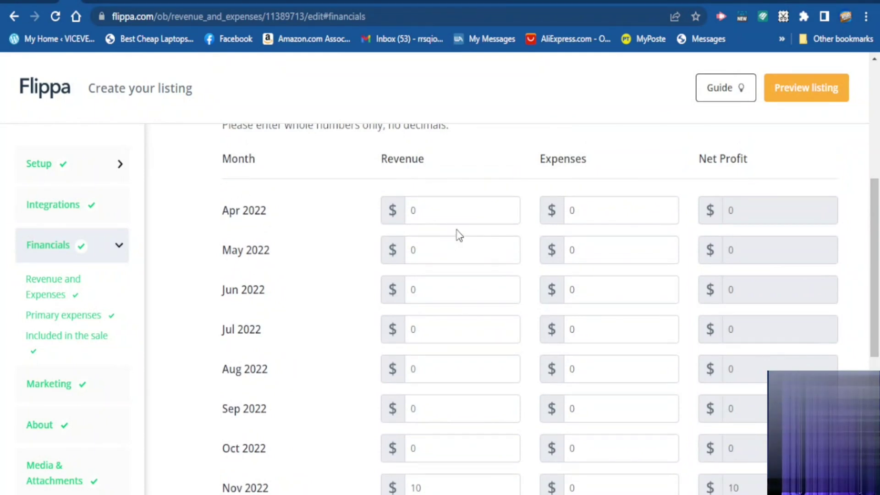
left_click(431, 215)
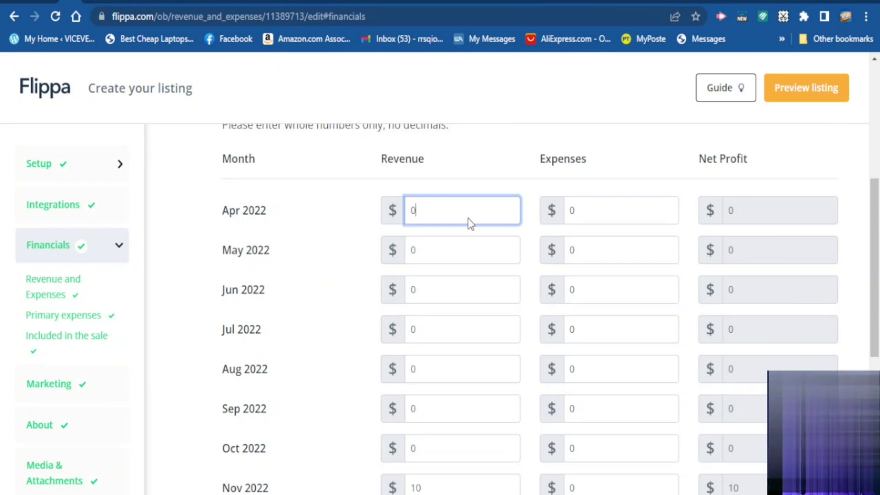
scroll(436, 330, "down", 5)
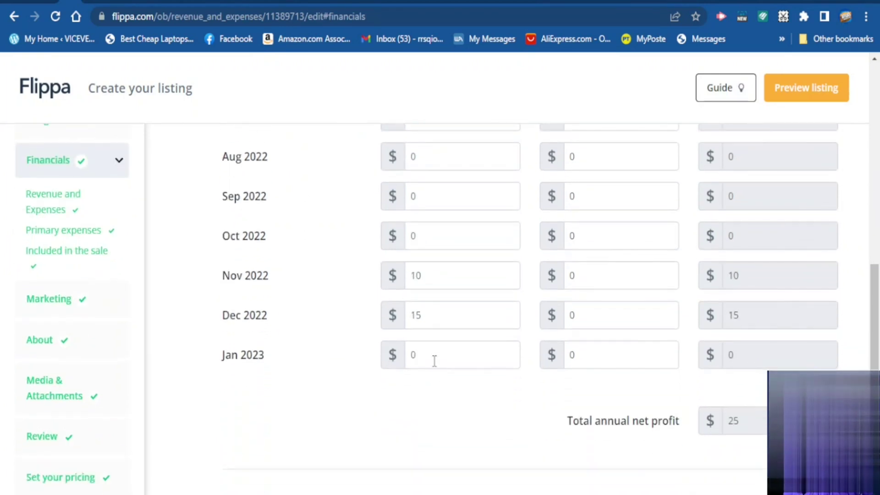
scroll(650, 197, "up", 6)
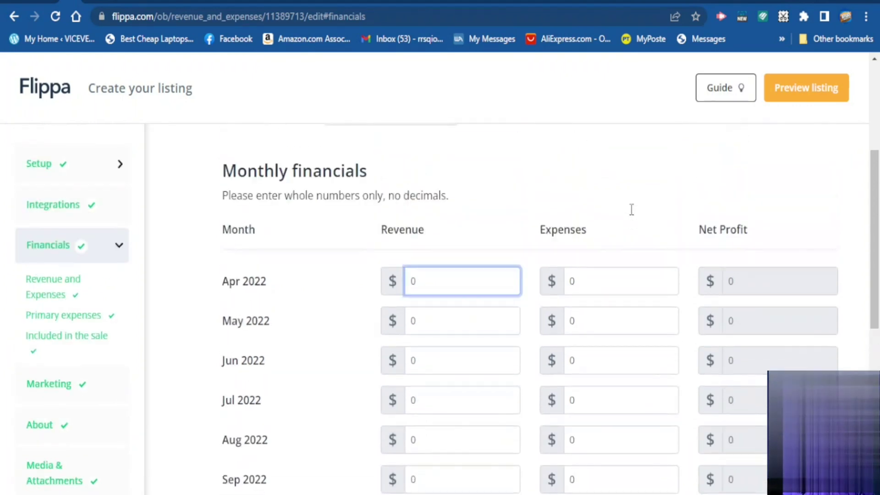
Review the monthly expenses and the total annual net profit, and continue to the primary expenses
scroll(577, 249, "down", 2)
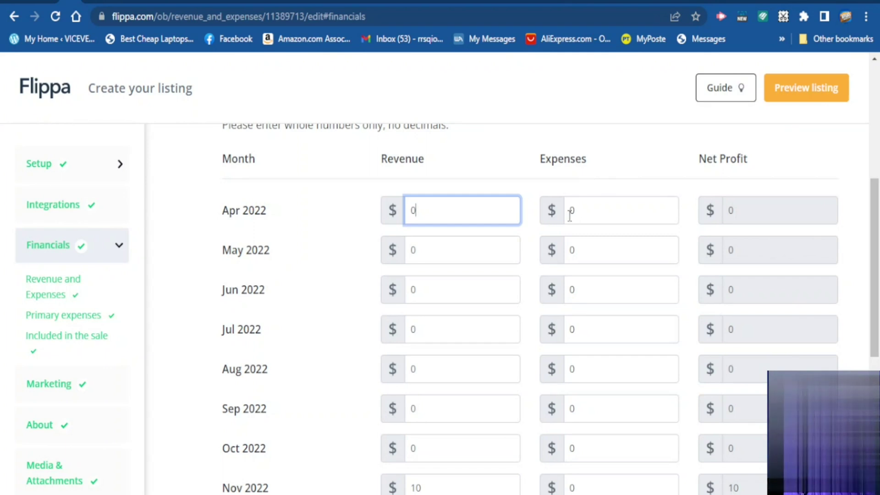
scroll(576, 208, "down", 1)
scroll(513, 206, "down", 1)
scroll(344, 204, "up", 2)
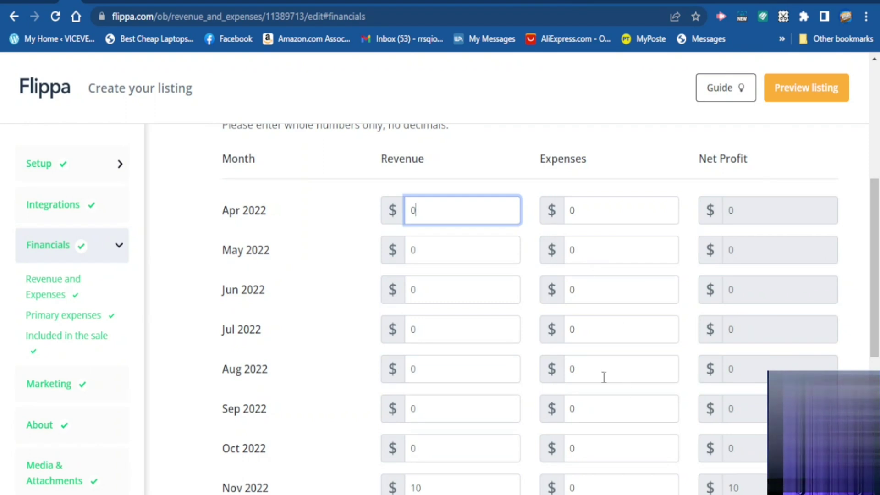
scroll(604, 376, "down", 5)
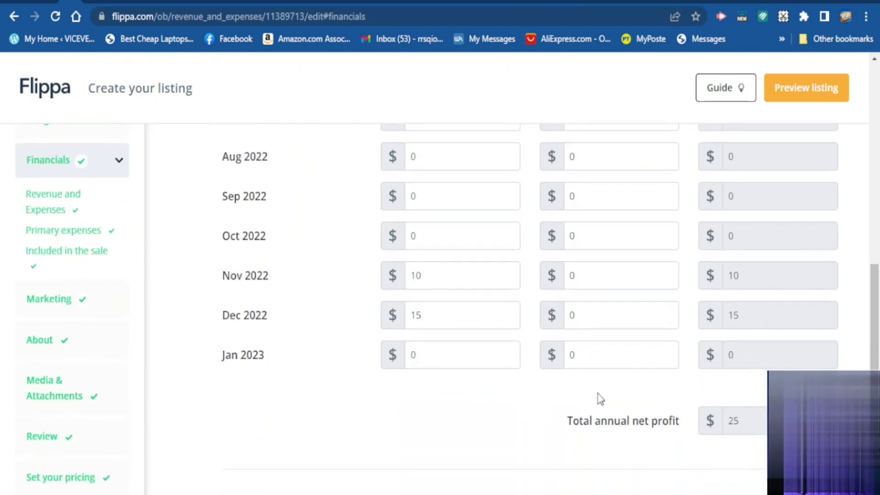
scroll(604, 393, "down", 2)
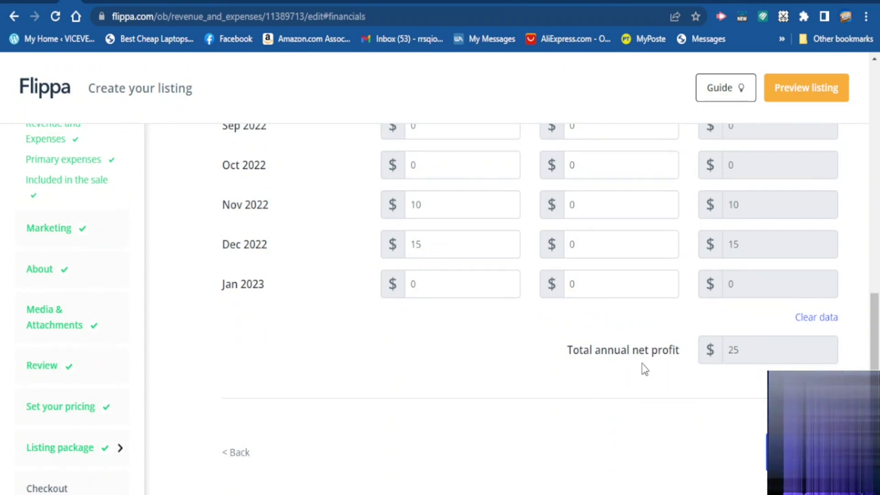
left_click(788, 451)
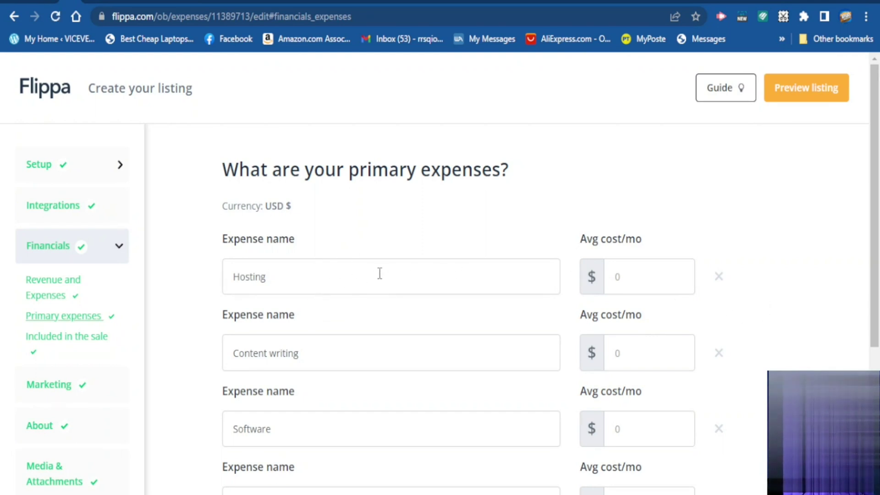
Review the primary expenses from hosting to virtual assistants and set the average monthly cost of content writing to $1
scroll(458, 274, "down", 2)
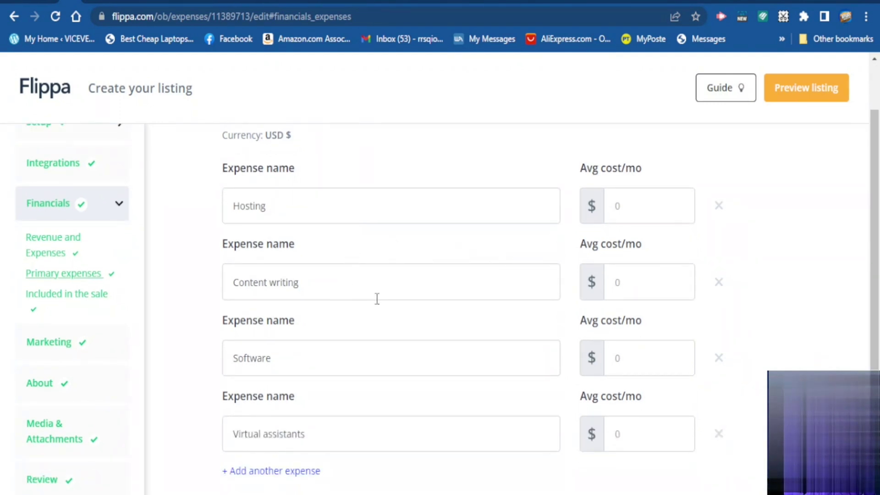
scroll(366, 296, "down", 2)
scroll(354, 281, "up", 2)
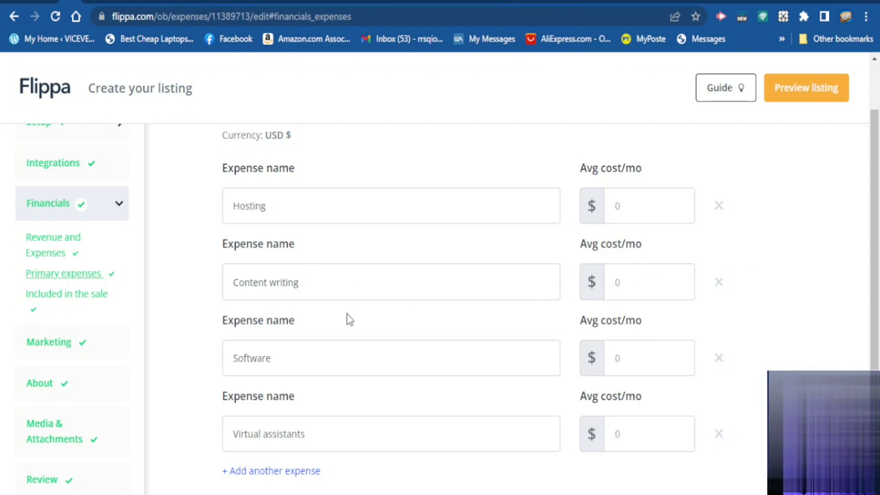
scroll(348, 320, "down", 2)
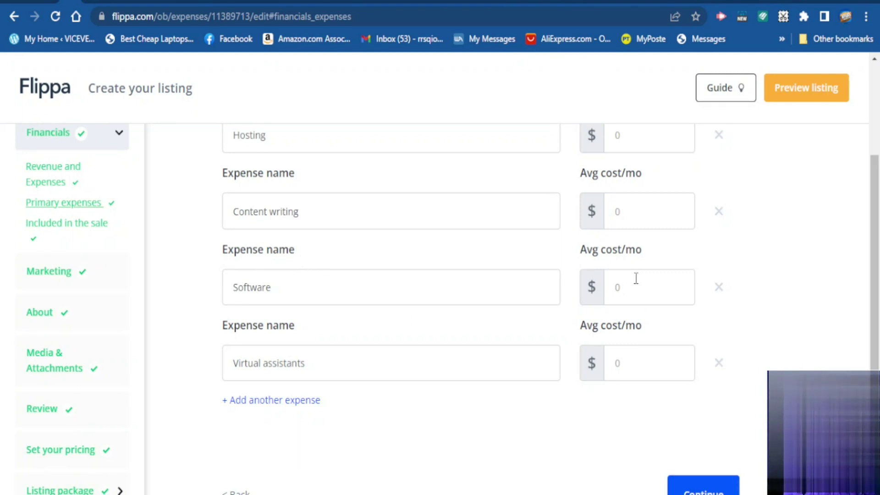
left_click(627, 291)
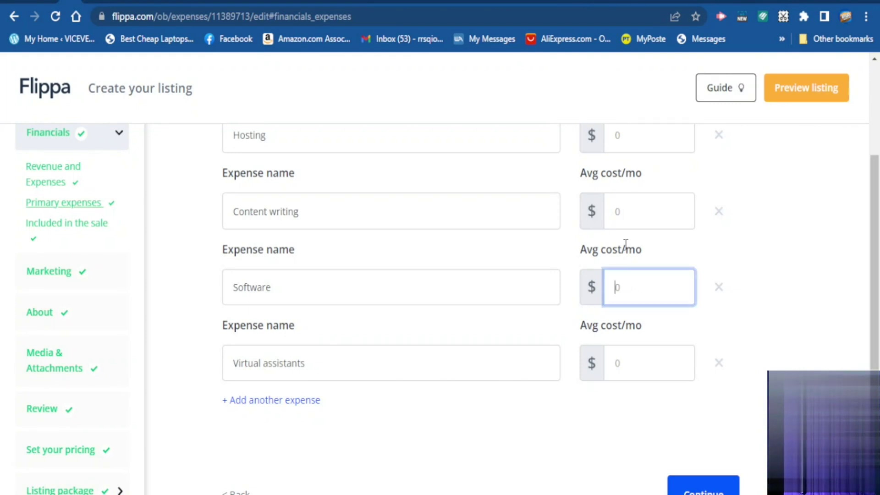
left_click(630, 216)
type("1")
scroll(632, 229, "up", 2)
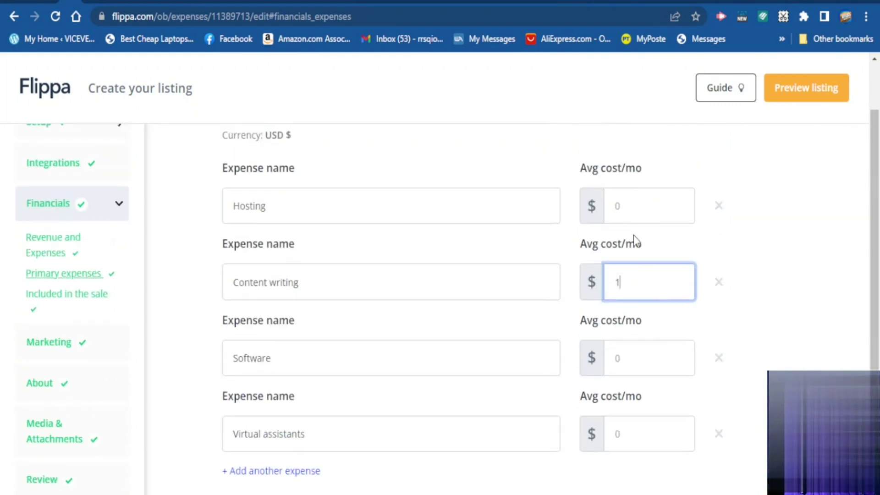
left_click(641, 212)
scroll(628, 348, "down", 2)
left_click(624, 365)
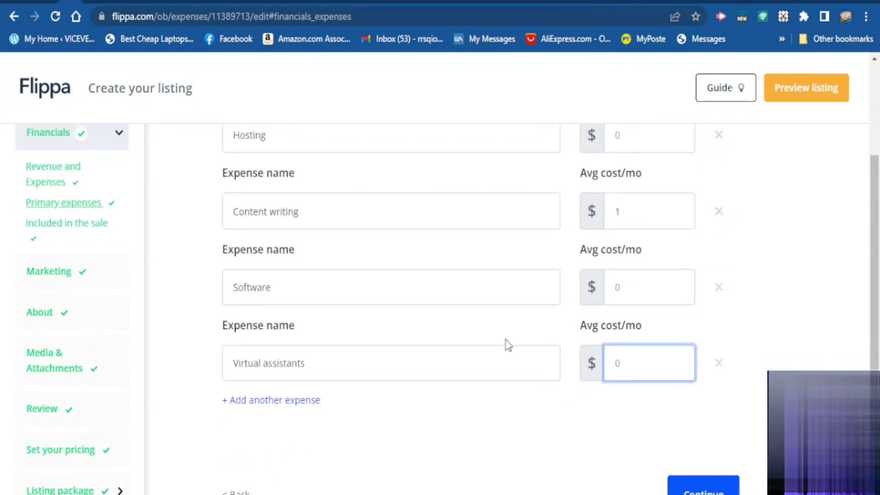
Continue from the primary expenses to the assets included in the sale and review the asset options
scroll(481, 345, "down", 2)
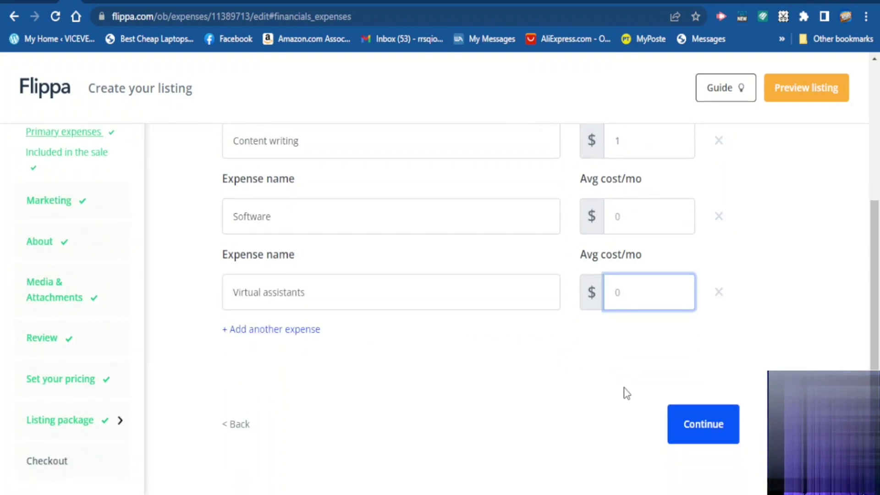
left_click(705, 426)
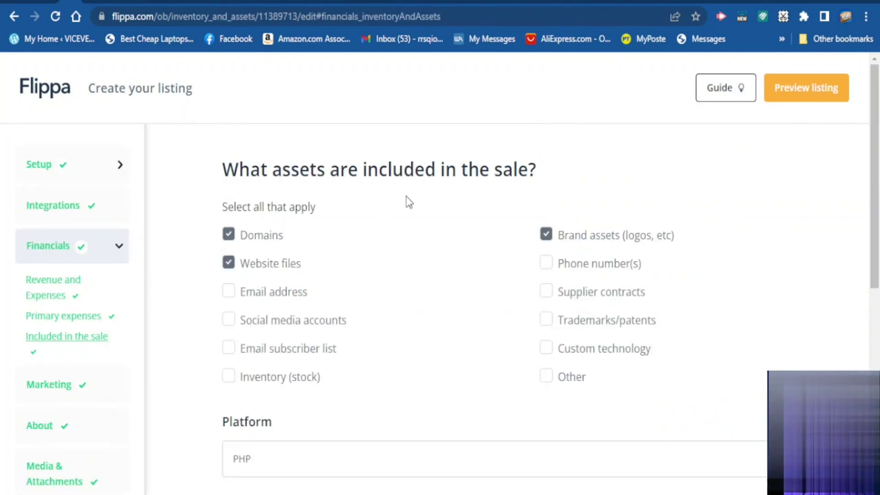
scroll(521, 234, "down", 2)
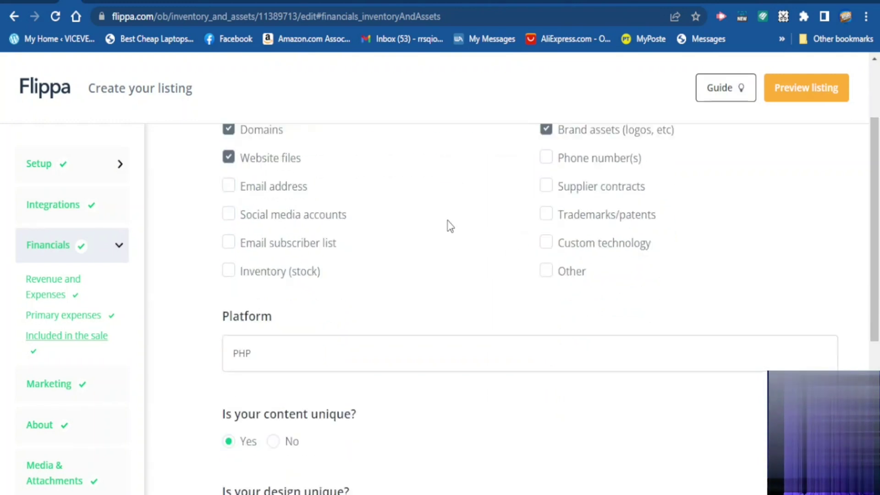
scroll(447, 226, "up", 1)
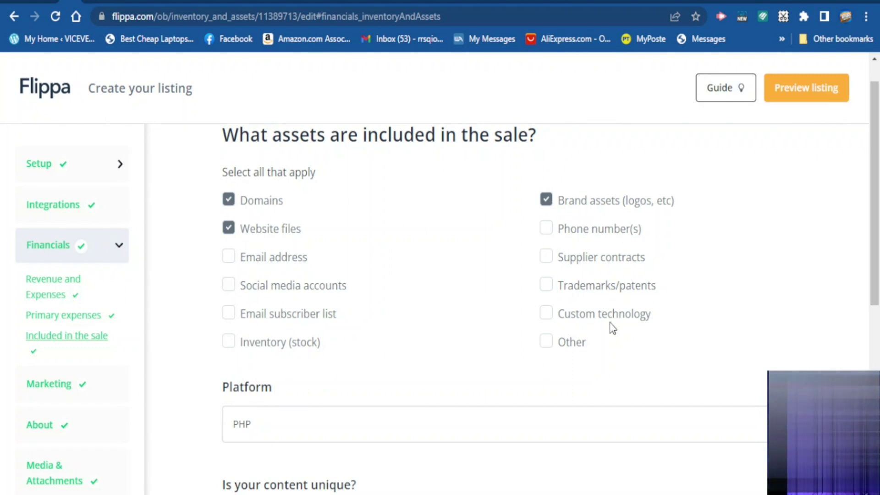
scroll(552, 353, "down", 5)
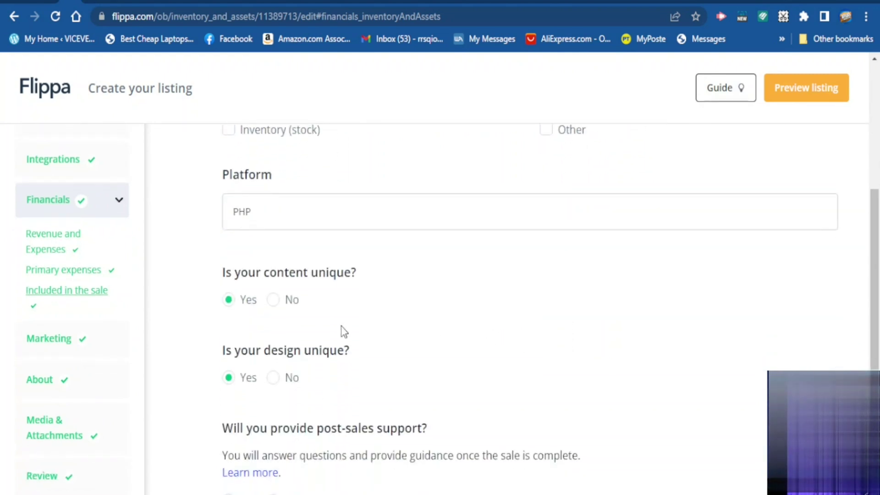
Review the platform, unique content, unique design and post-sales support answers, and open the Marketing section
scroll(330, 325, "down", 2)
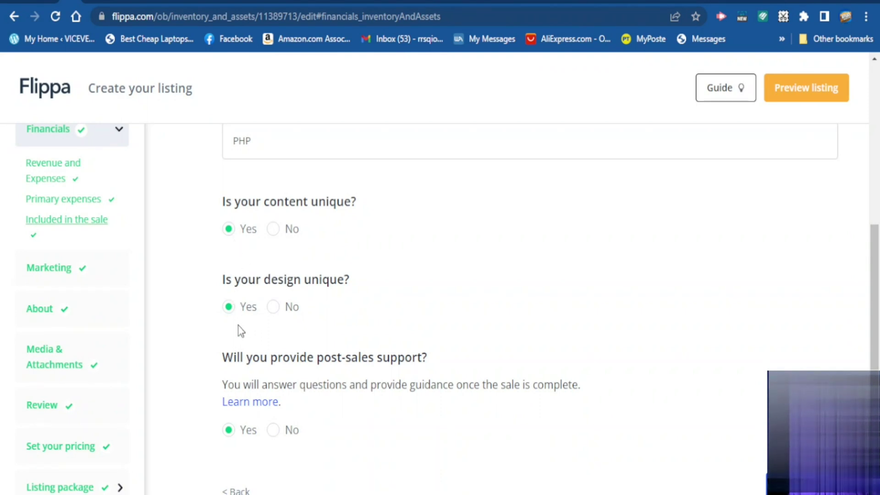
scroll(272, 344, "down", 2)
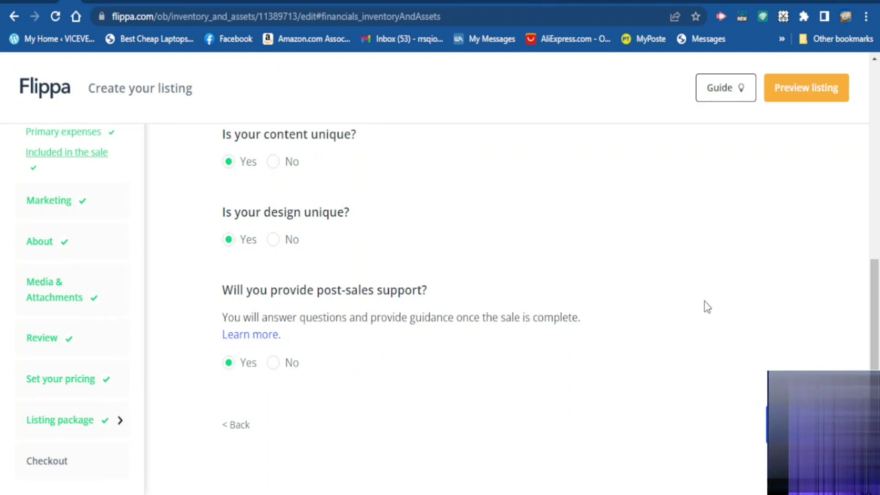
scroll(285, 240, "up", 3)
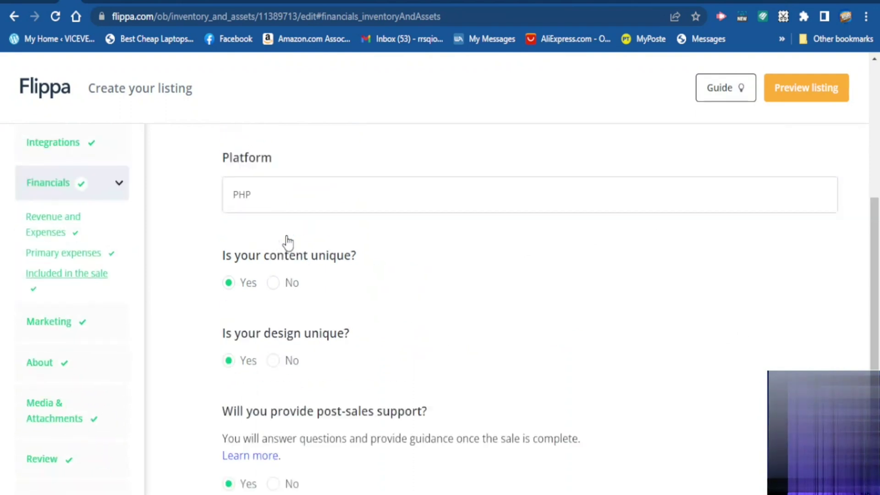
scroll(252, 275, "down", 2)
scroll(256, 333, "down", 2)
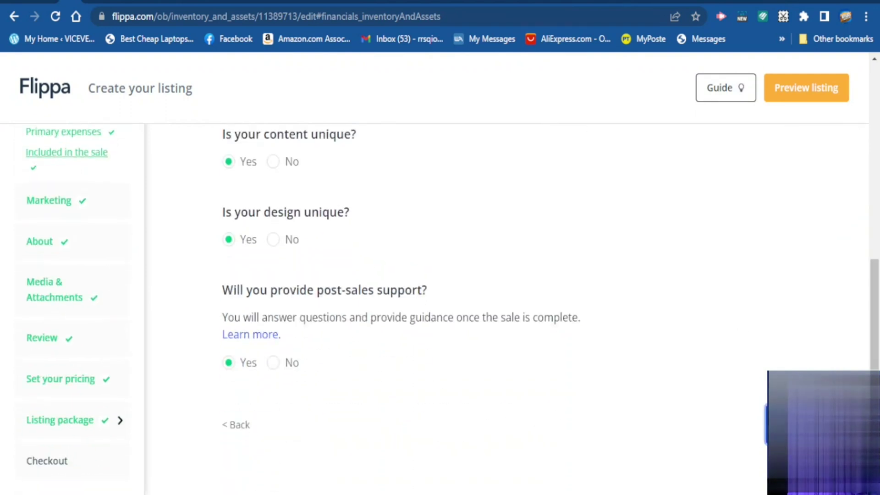
left_click(49, 200)
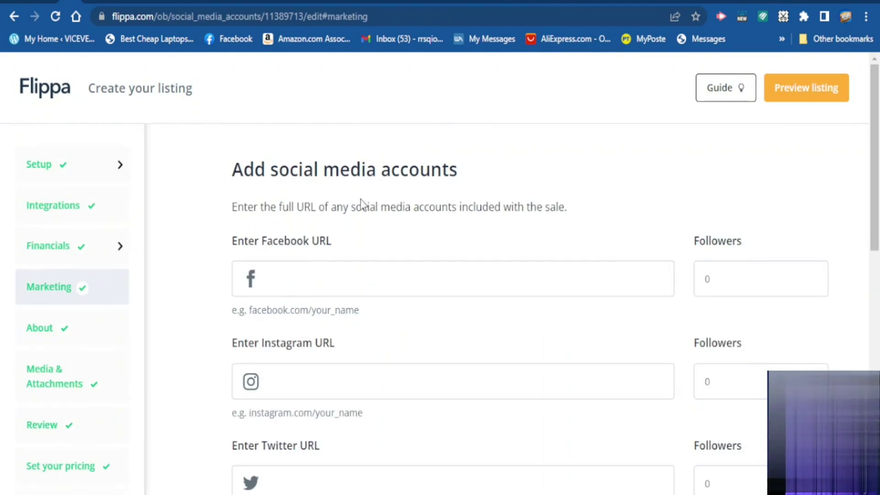
Examine the social media URL fields from Facebook to YouTube, their follower or subscriber counts, and the number of email subscribers
scroll(477, 218, "down", 2)
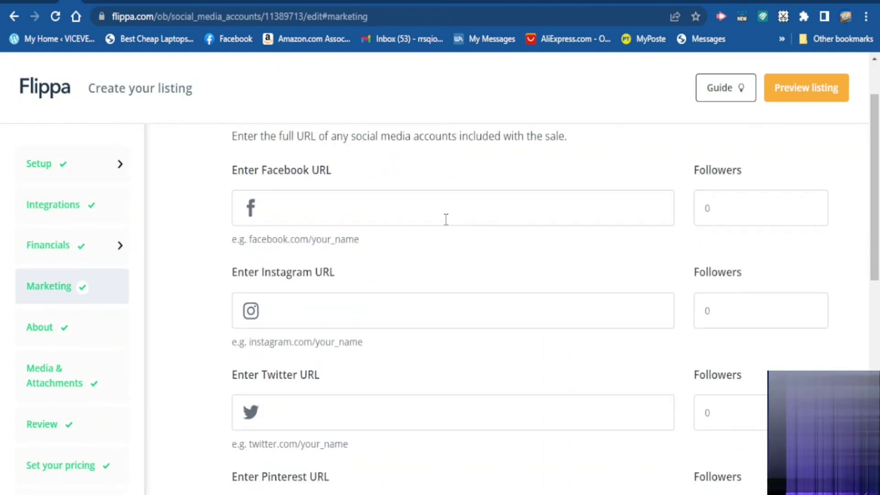
scroll(446, 219, "up", 2)
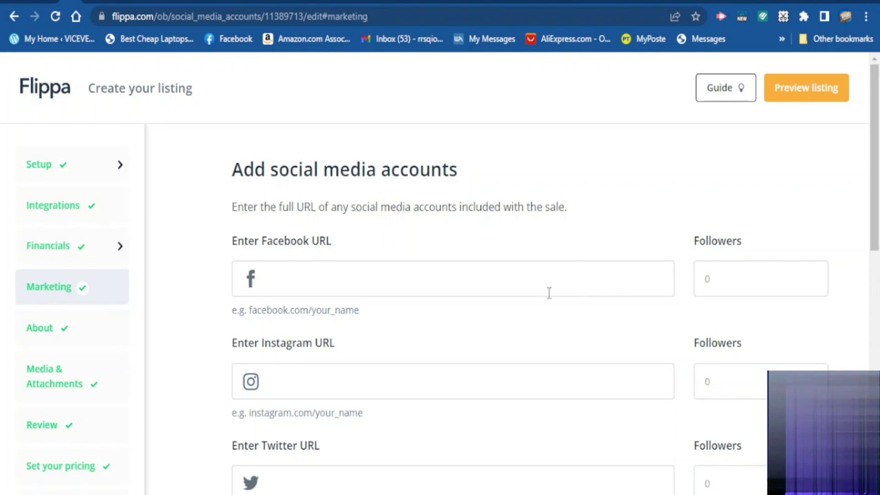
scroll(350, 355, "down", 3)
scroll(759, 312, "up", 3)
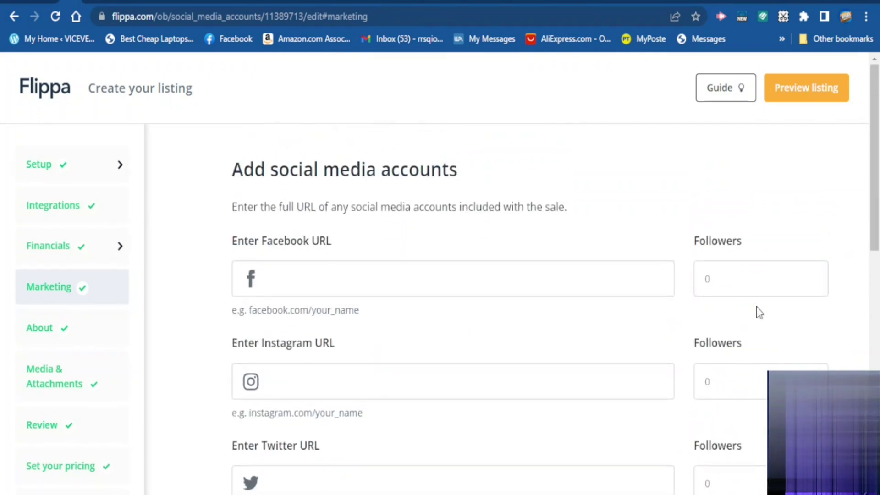
left_click(728, 280)
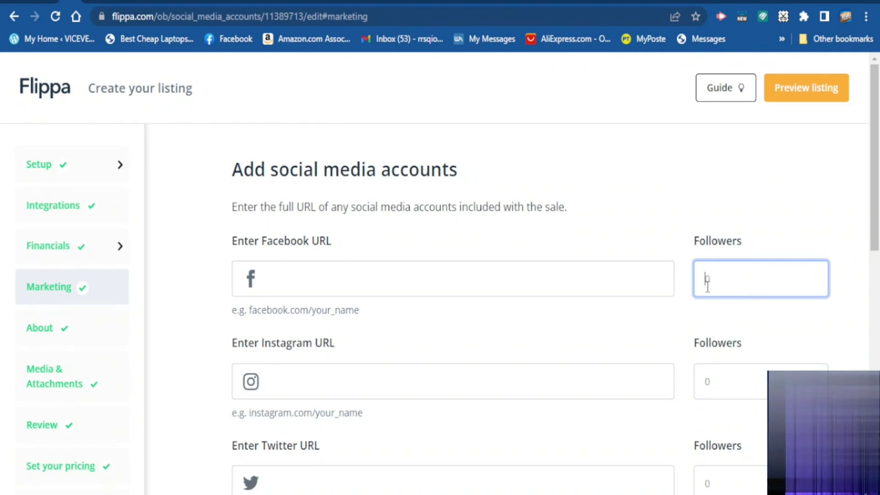
scroll(367, 339, "down", 3)
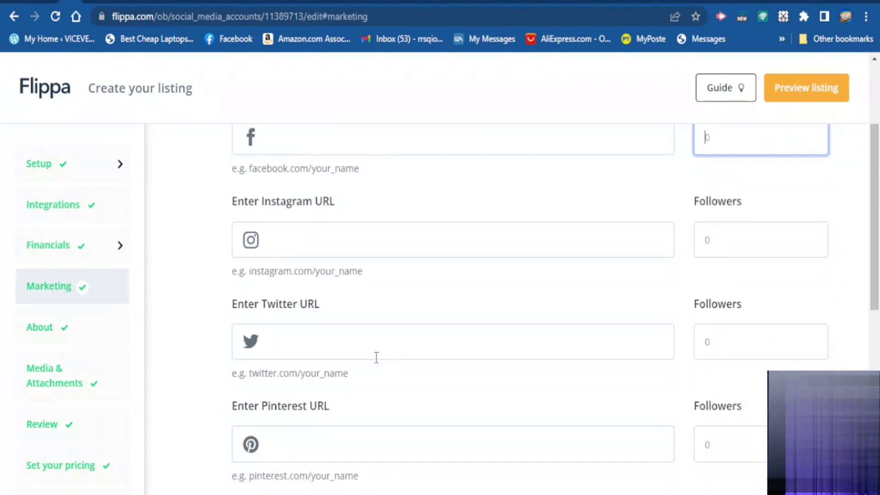
scroll(407, 366, "down", 3)
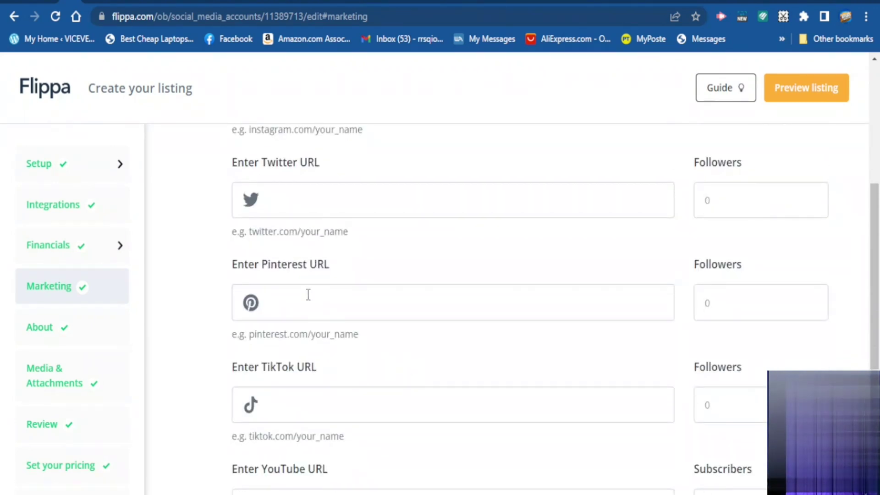
scroll(418, 320, "down", 2)
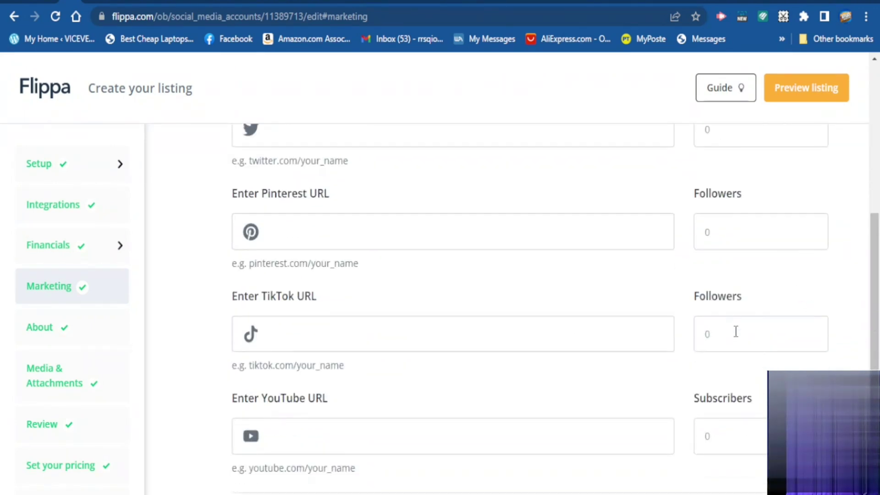
scroll(760, 325, "down", 3)
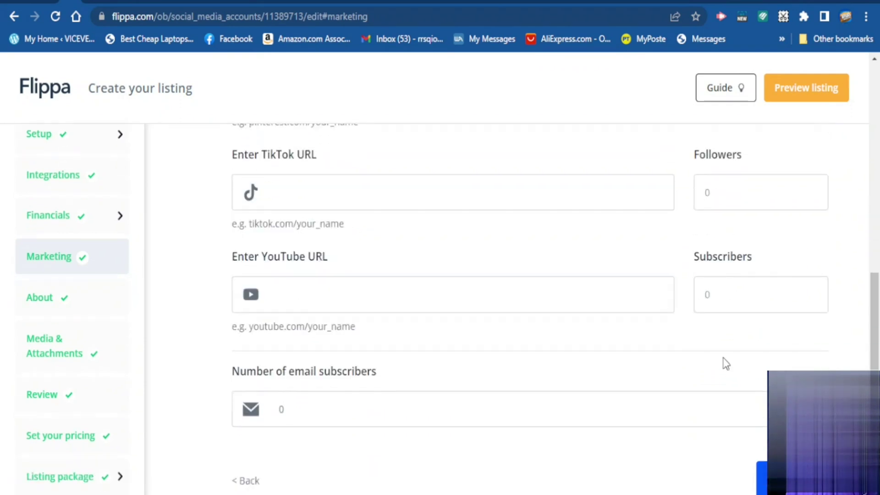
scroll(693, 310, "down", 1)
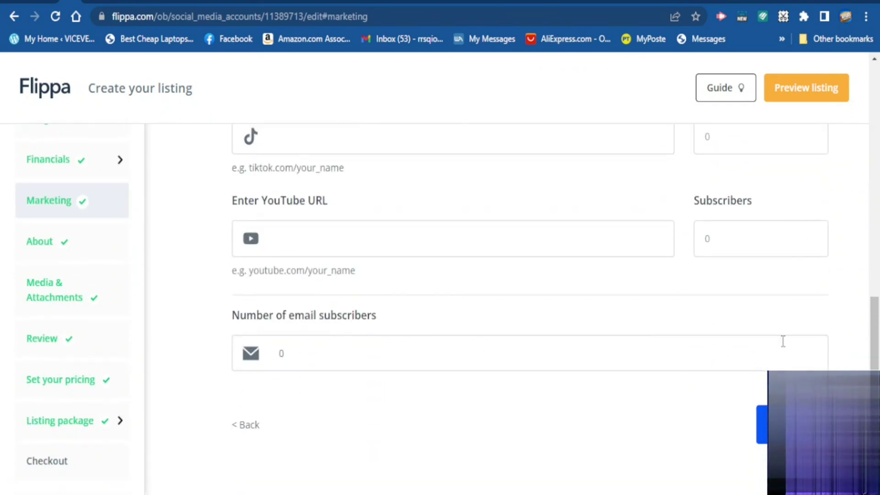
scroll(783, 342, "up", 6)
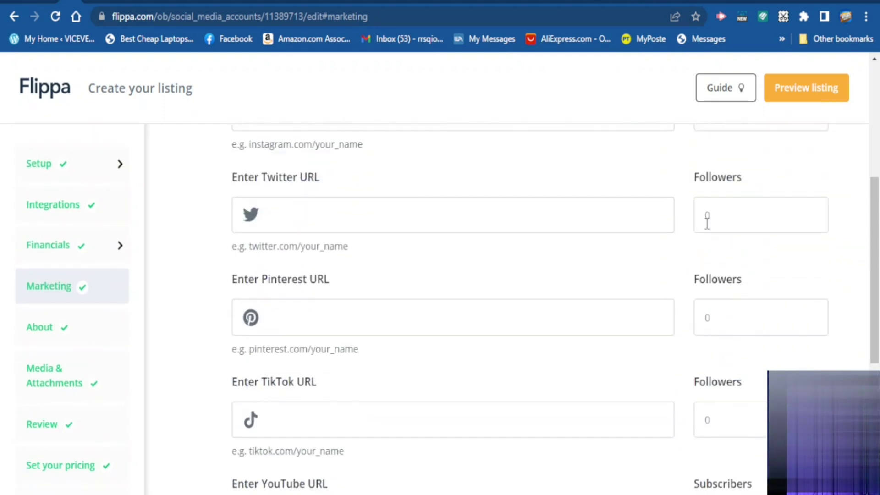
scroll(705, 229, "up", 4)
scroll(703, 255, "down", 8)
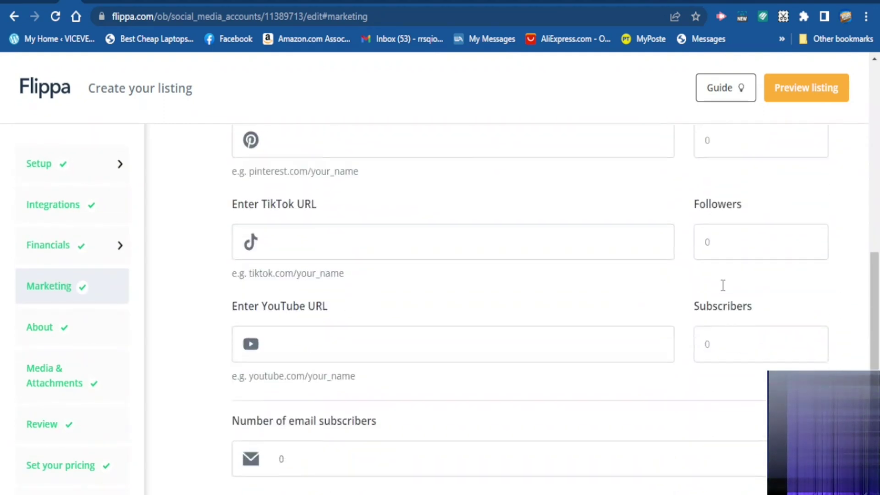
scroll(724, 290, "down", 1)
scroll(733, 298, "up", 1)
scroll(741, 302, "down", 3)
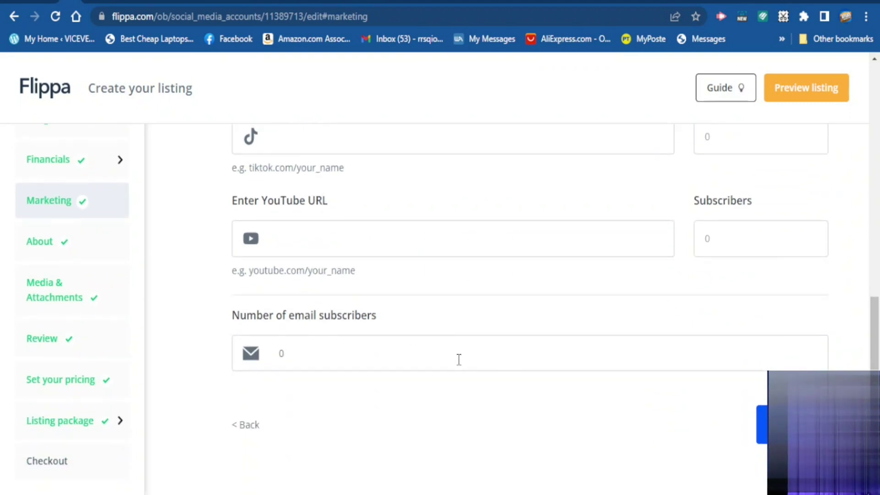
Set the Pinterest and Instagram follower counts to 2 and continue to the About section
left_click(745, 138)
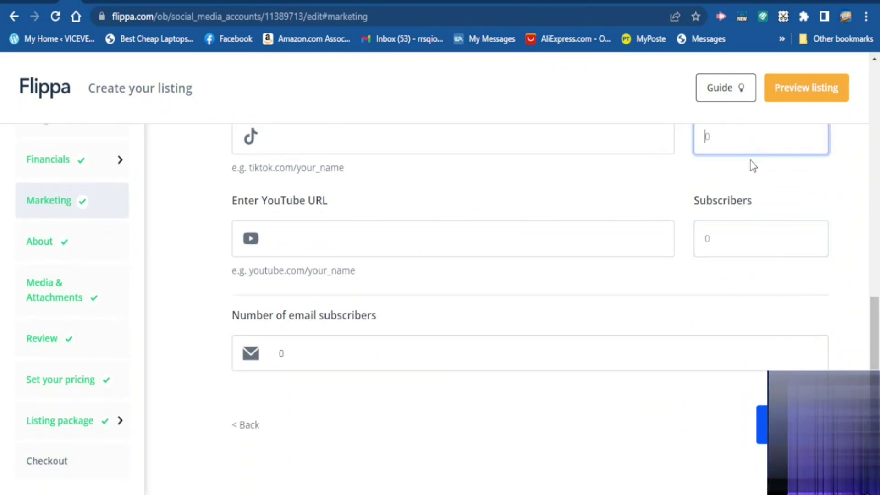
scroll(743, 200, "up", 3)
left_click(739, 181)
type("2")
scroll(723, 229, "up", 4)
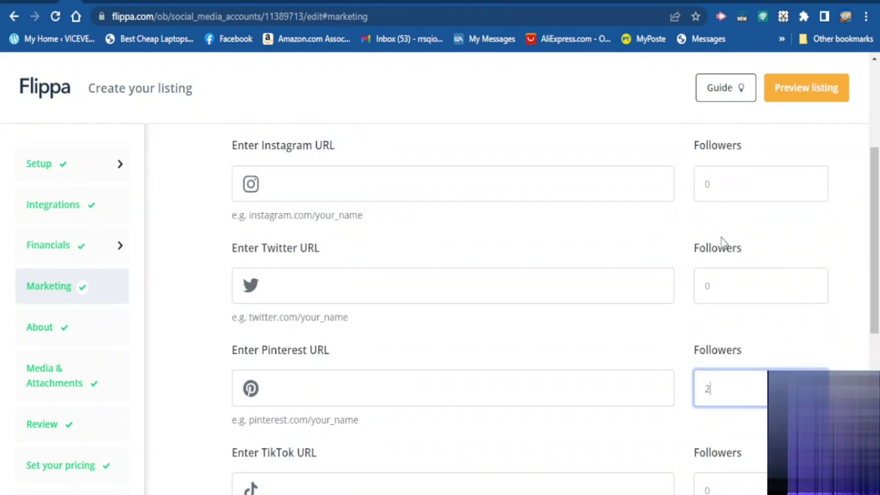
left_click(715, 284)
left_click(721, 181)
type("2")
scroll(743, 219, "up", 3)
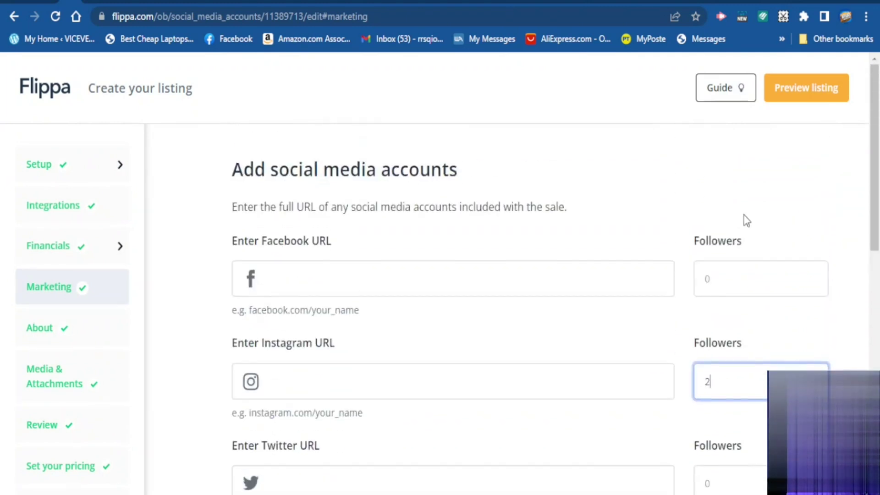
scroll(750, 255, "down", 8)
scroll(447, 301, "down", 1)
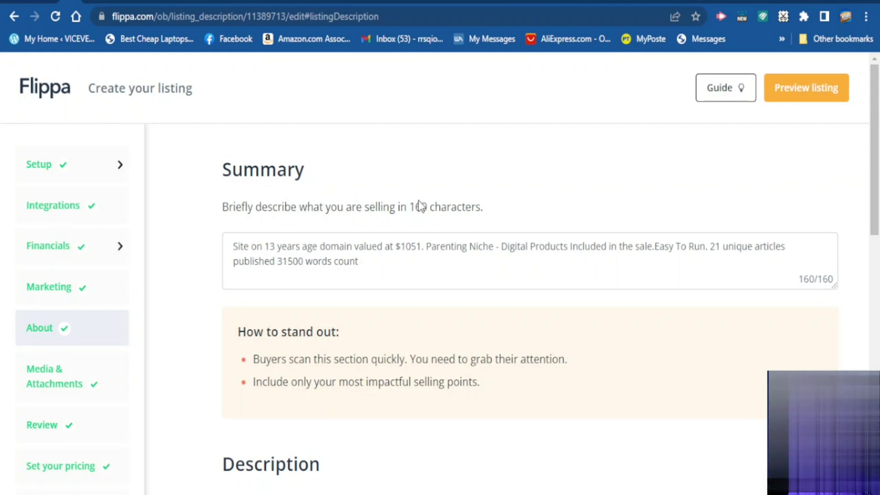
Add a full stop after "31500 words count" at the end of the listing summary and review the summary guidance
left_click(364, 260)
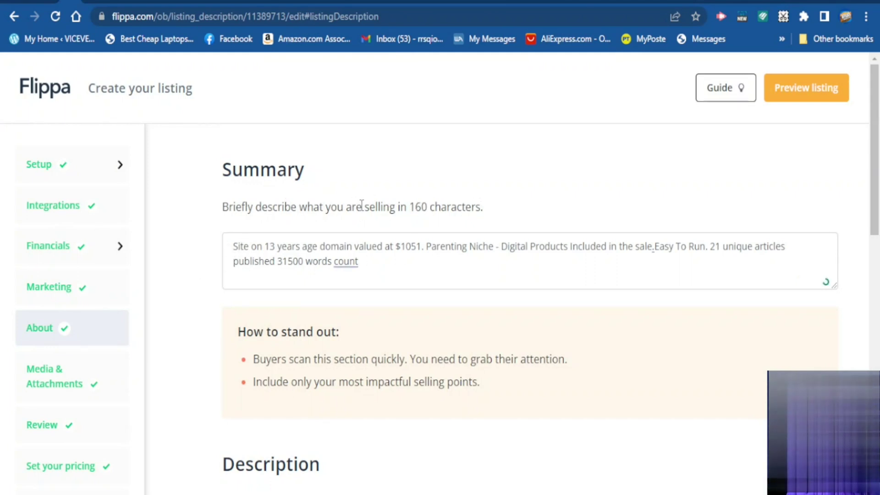
left_click(342, 262)
left_click(229, 192)
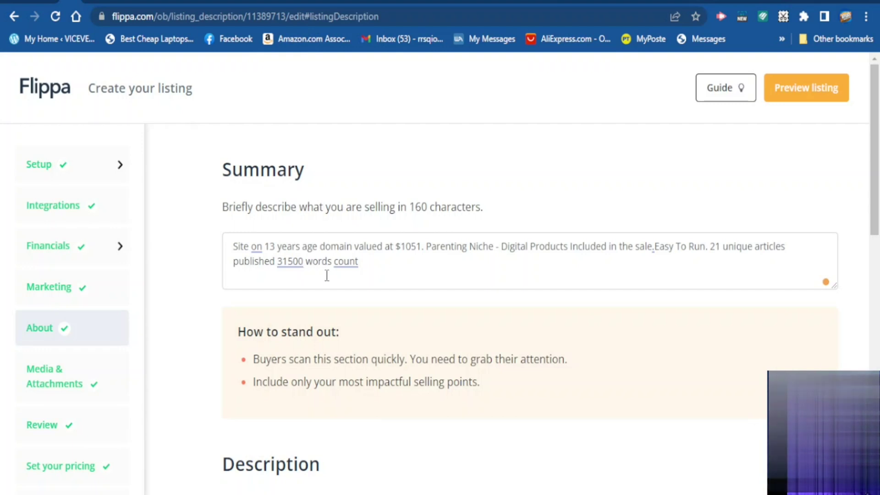
left_click(360, 270)
type(".")
left_click(402, 266)
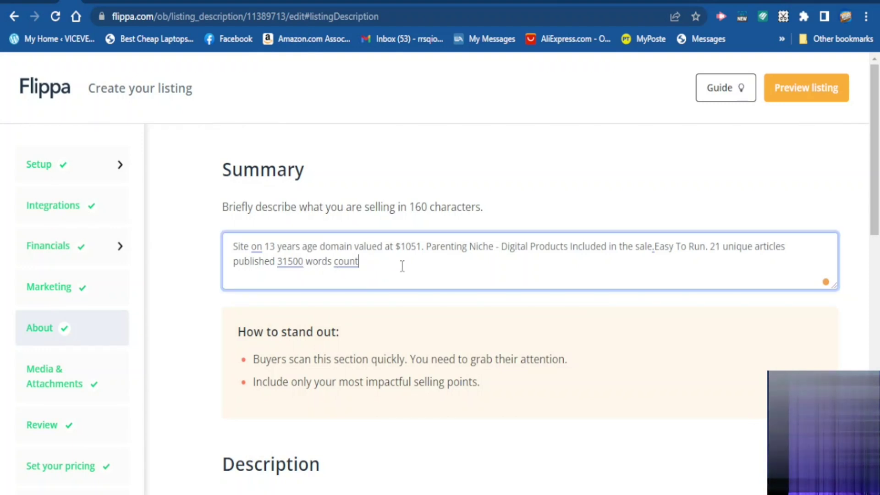
type(".")
scroll(371, 254, "down", 2)
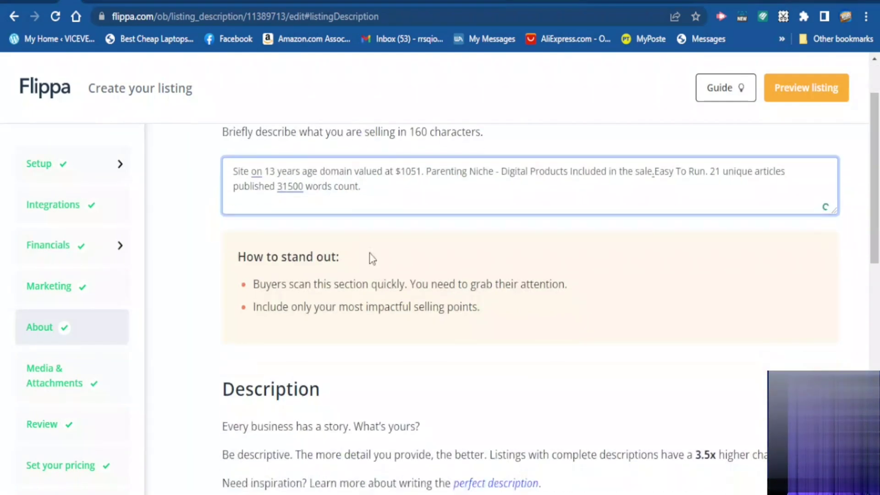
scroll(372, 259, "down", 1)
scroll(367, 256, "up", 3)
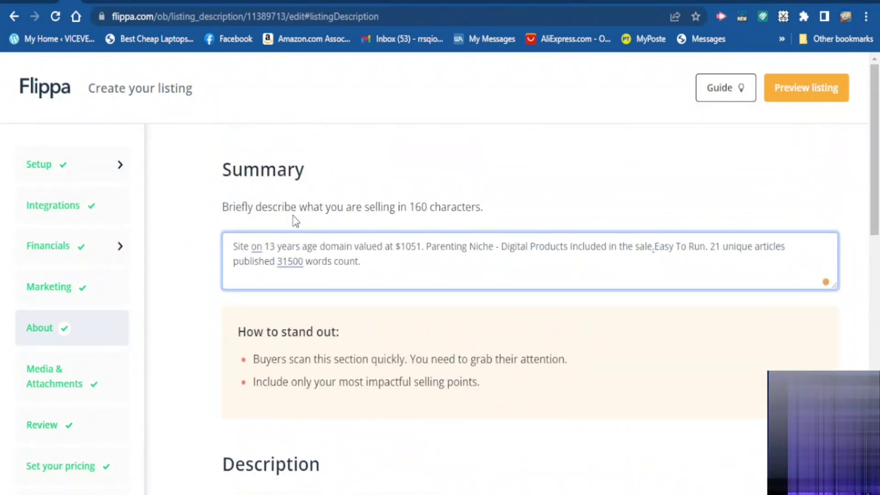
left_click_drag(367, 265, 235, 245)
left_click(376, 269)
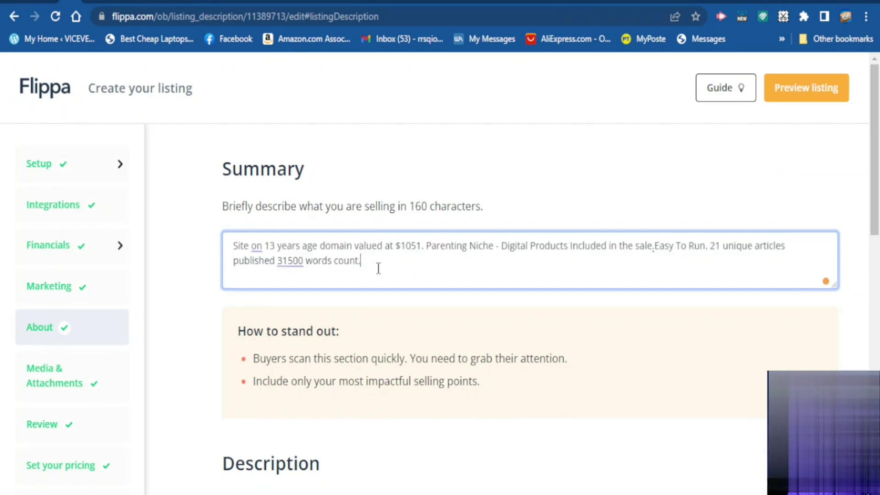
Examine the Description guidance and the opening lines of the TheBabyCareGuide.com auction description
scroll(377, 274, "down", 5)
scroll(378, 275, "up", 2)
scroll(379, 275, "down", 3)
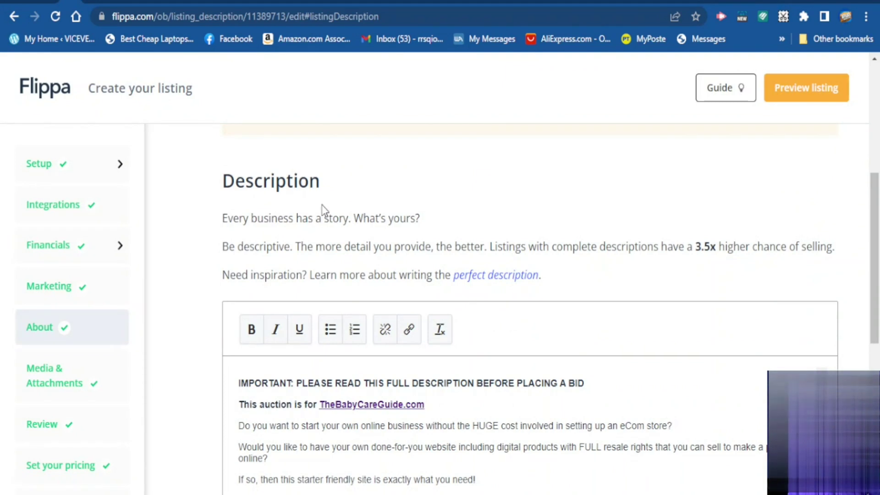
scroll(312, 206, "down", 2)
scroll(321, 220, "up", 2)
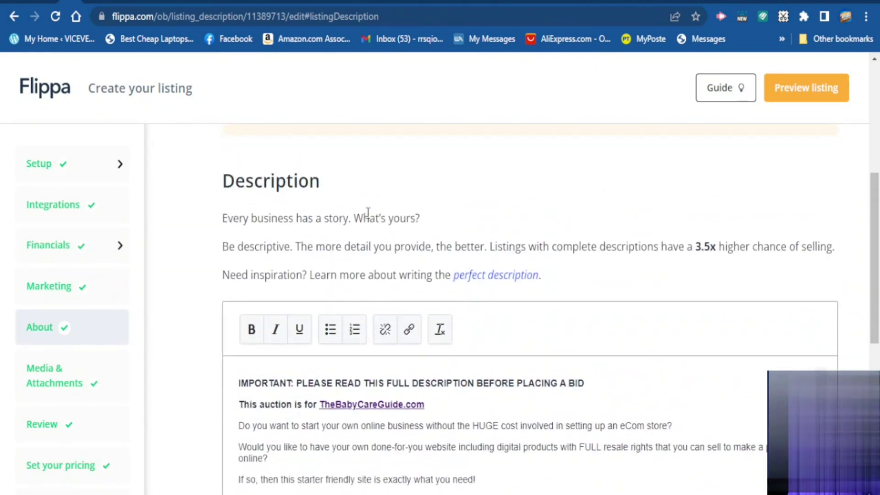
scroll(366, 223, "down", 2)
scroll(349, 231, "up", 2)
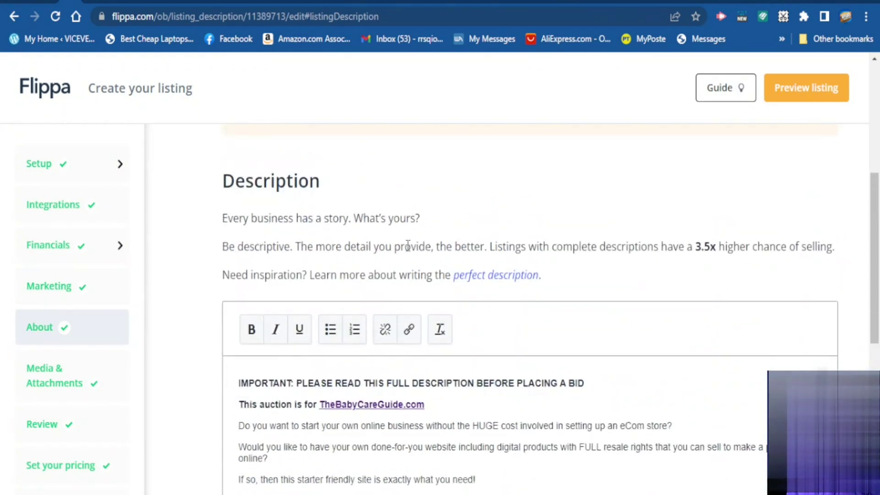
Examine the description's important details for bidders, the About the seller section and its buyer testimonials
scroll(408, 246, "down", 3)
scroll(277, 278, "down", 2)
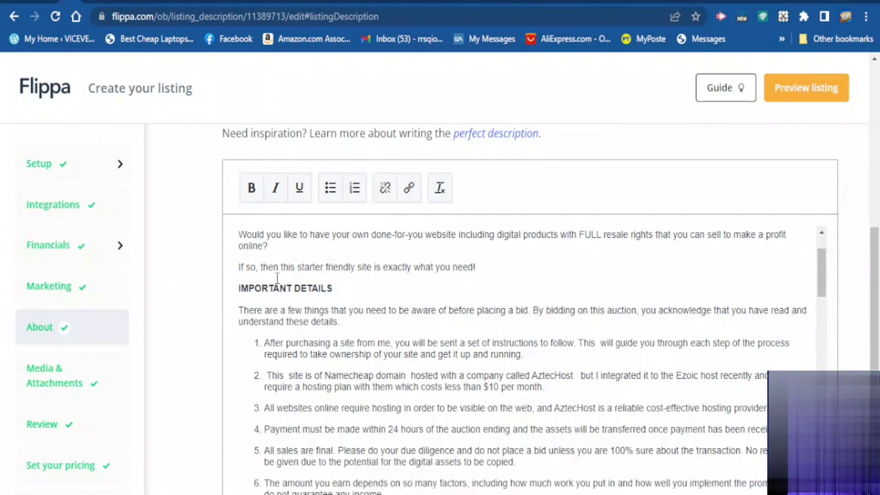
scroll(387, 295, "up", 3)
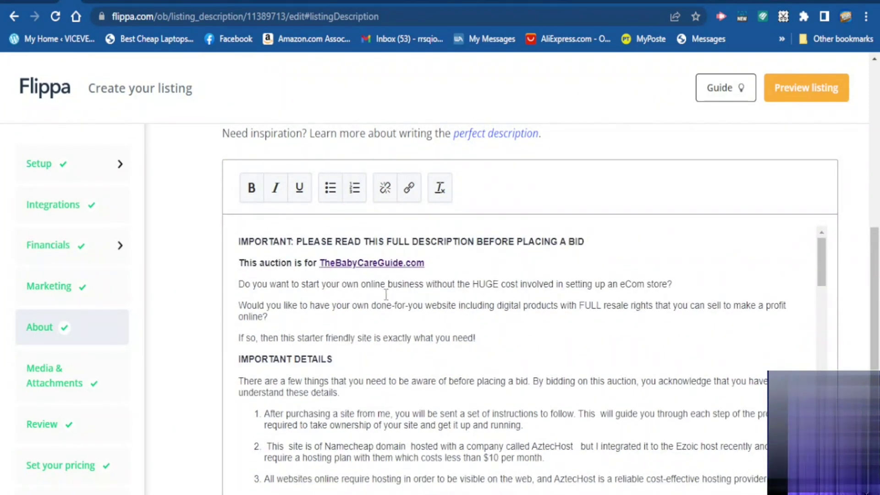
scroll(388, 296, "down", 4)
scroll(387, 294, "up", 1)
scroll(388, 296, "down", 5)
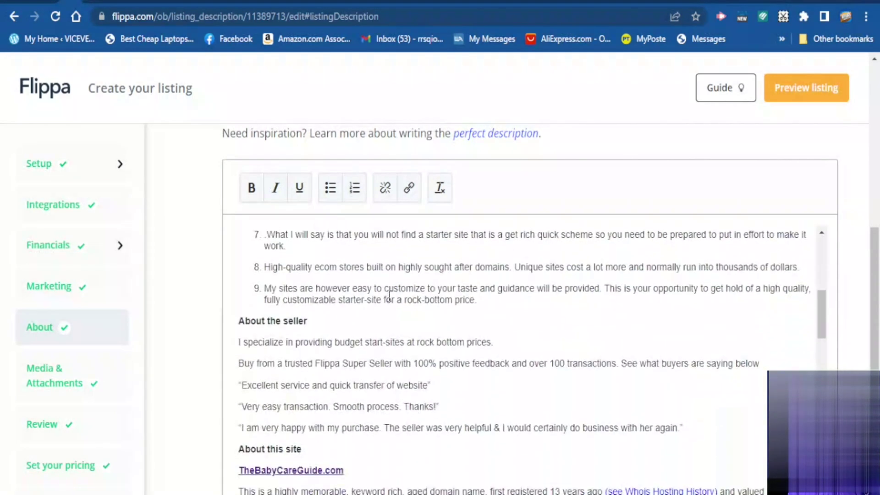
scroll(389, 296, "down", 2)
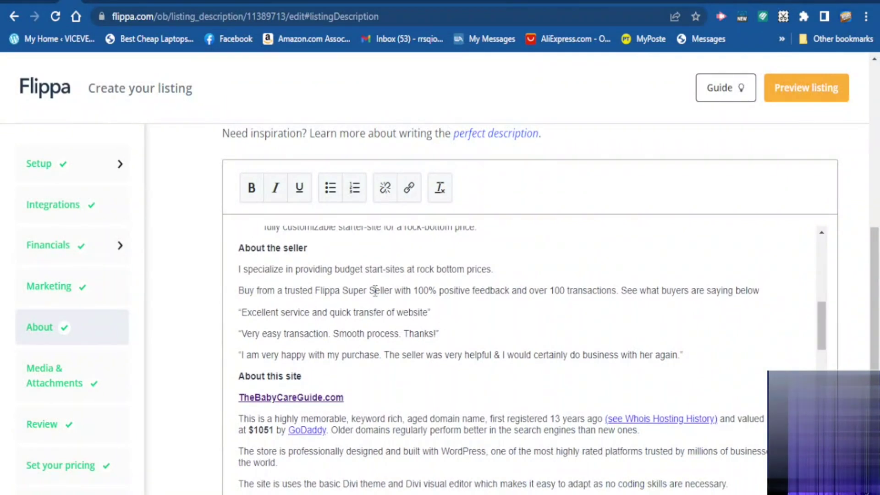
scroll(374, 290, "down", 4)
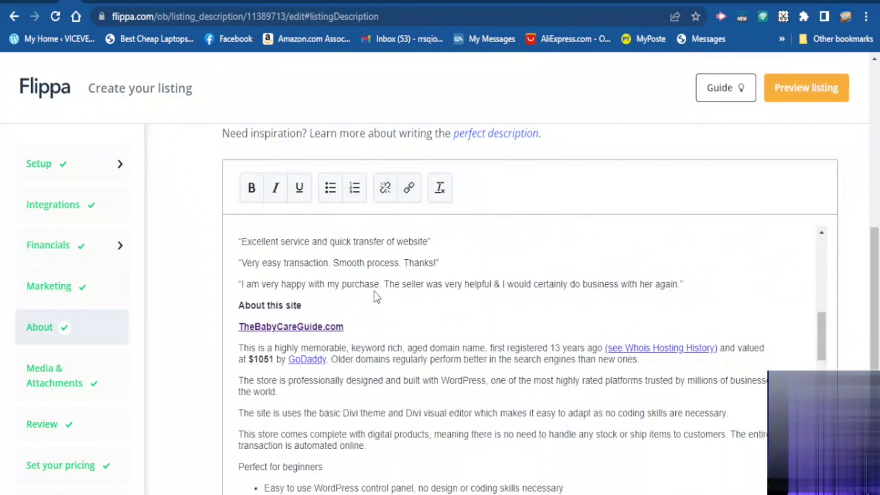
Read the description's sections about the site, its benefits, the other websites on sale, the product modules and the highlights
scroll(376, 293, "down", 1)
scroll(375, 298, "down", 8)
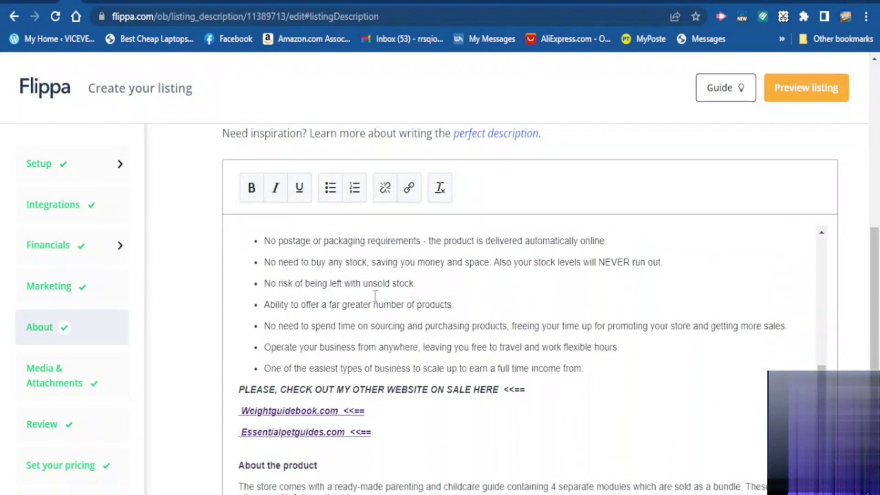
scroll(375, 295, "down", 4)
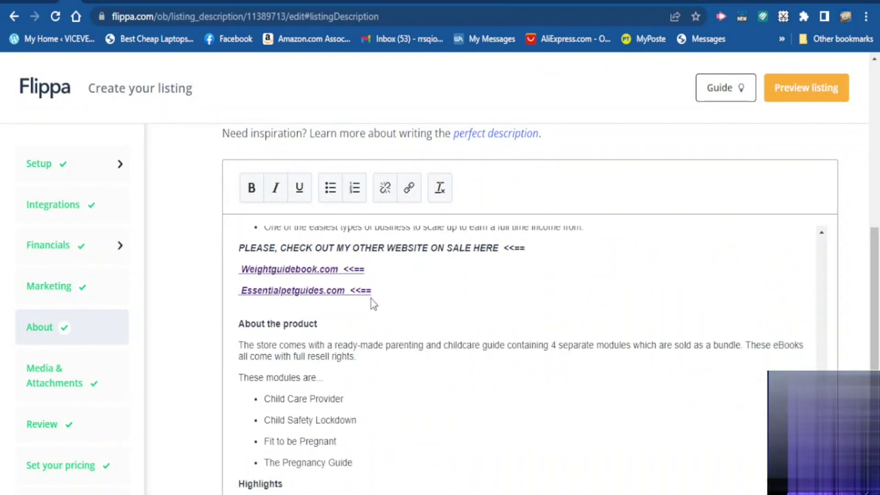
scroll(365, 303, "down", 4)
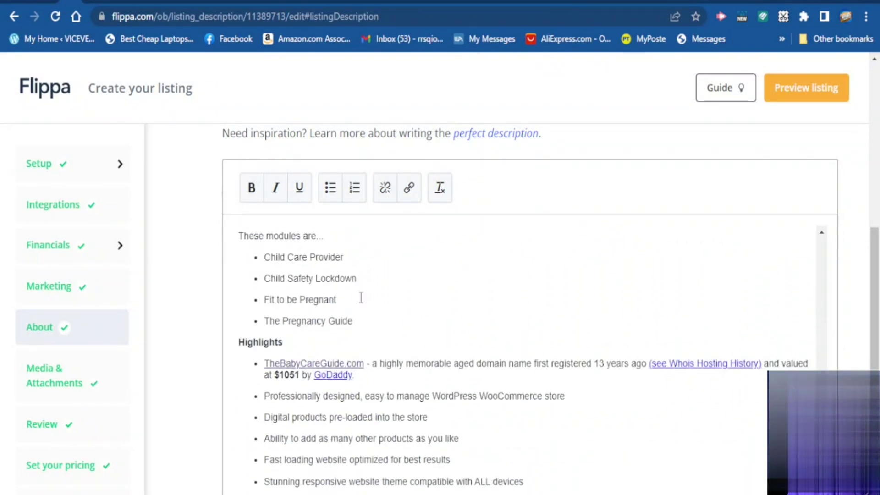
scroll(452, 318, "down", 4)
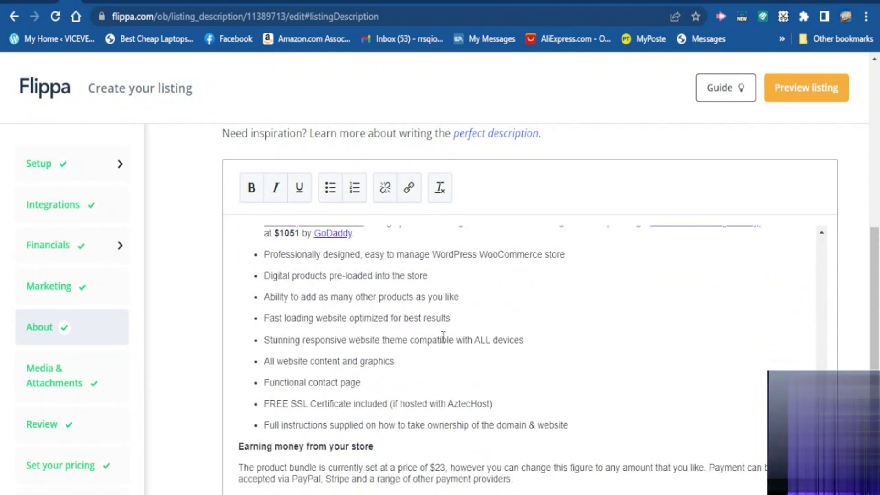
scroll(448, 338, "down", 2)
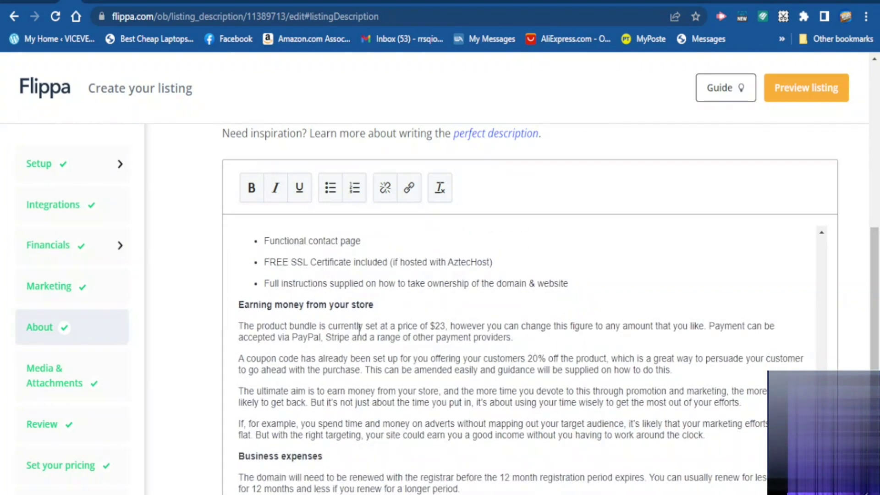
Read the description's closing sections, from Earning money from your store and Business expenses to Building the business and Summary
scroll(359, 328, "down", 2)
scroll(359, 328, "down", 2)
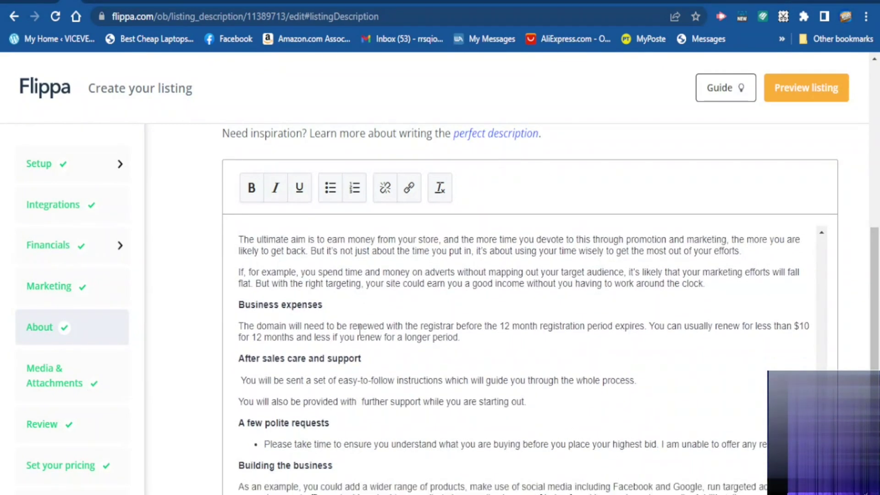
scroll(359, 328, "down", 2)
scroll(359, 334, "up", 2)
scroll(395, 345, "down", 2)
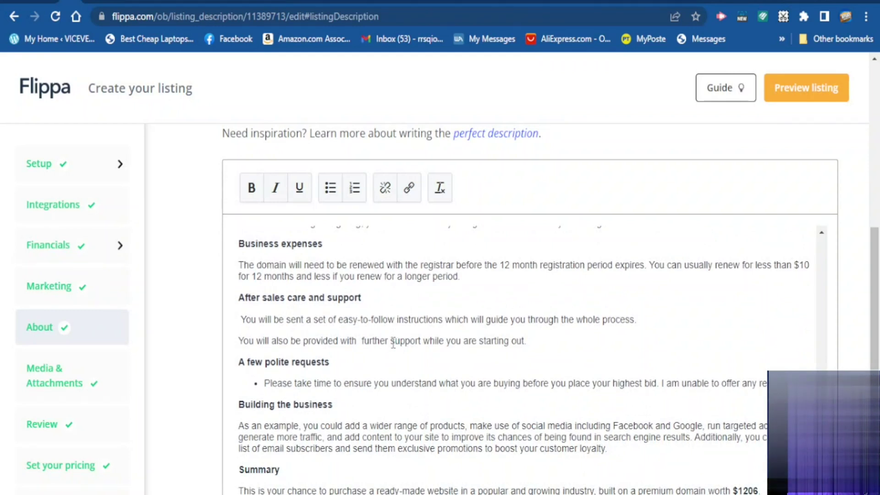
scroll(393, 342, "up", 2)
scroll(359, 336, "down", 2)
scroll(387, 336, "down", 2)
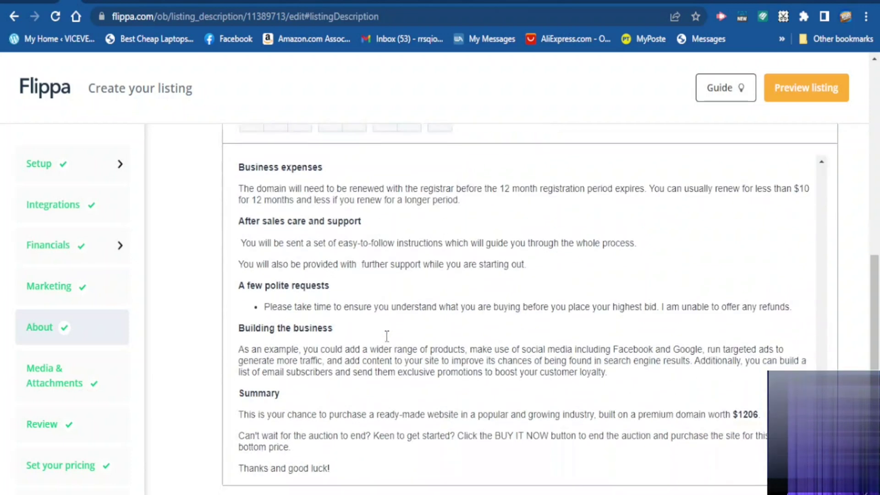
scroll(375, 323, "down", 2)
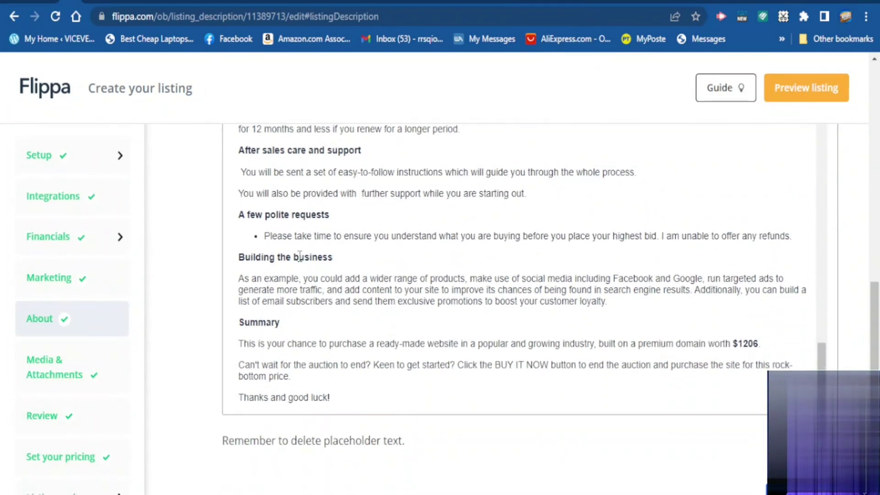
Recheck the description from the highlights to the closing line and continue to the Media & Attachments section
scroll(608, 330, "up", 8)
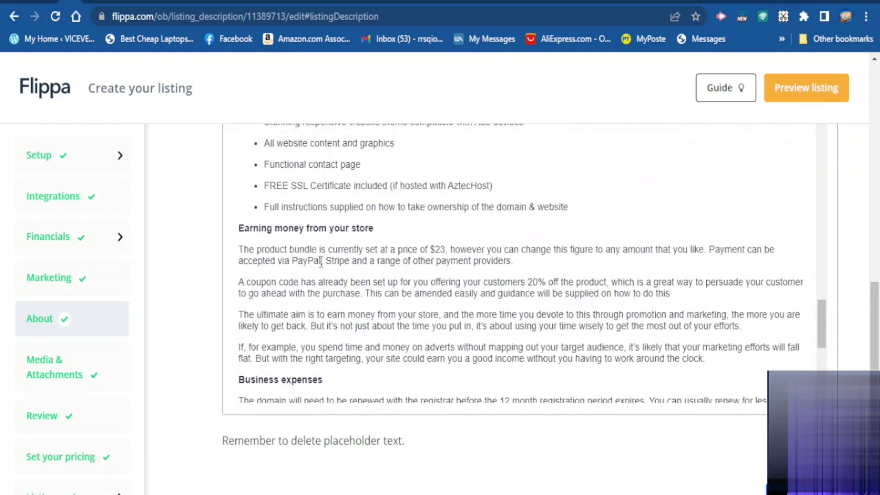
scroll(321, 262, "up", 6)
scroll(339, 256, "down", 10)
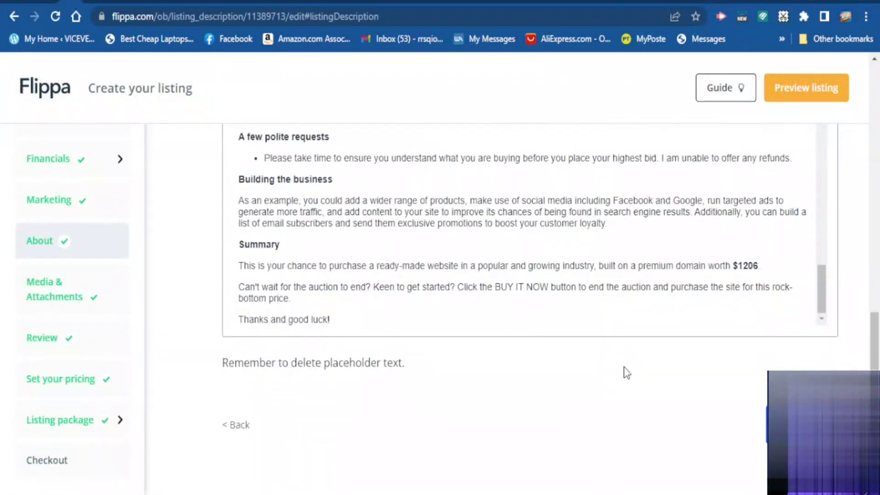
left_click(801, 425)
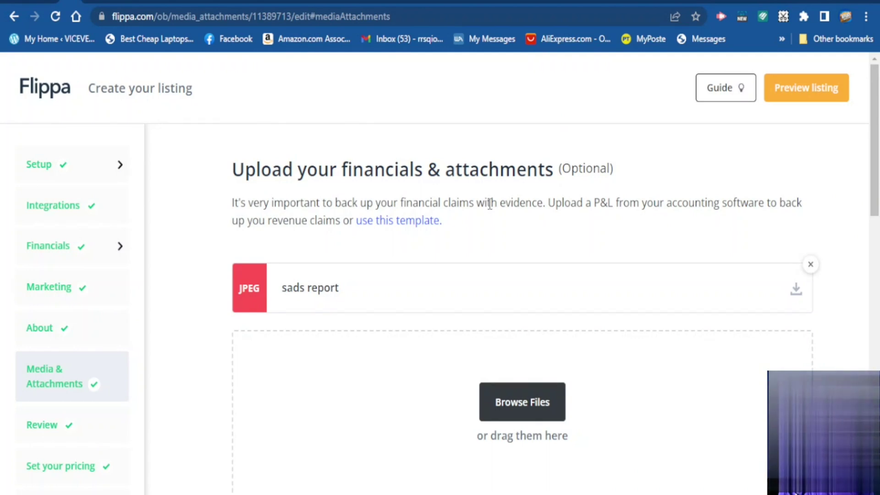
Review the financial attachments, listing images, image guidelines and optional video link, and continue to the Review section
scroll(466, 283, "down", 3)
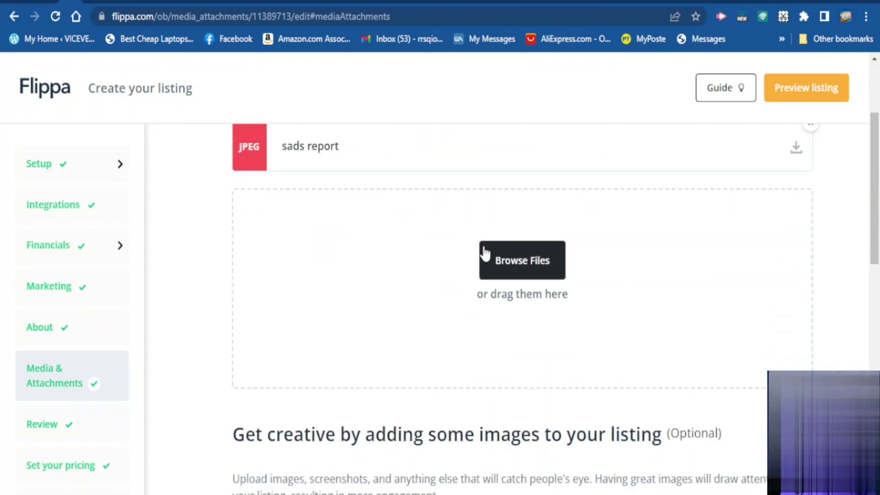
scroll(485, 253, "down", 8)
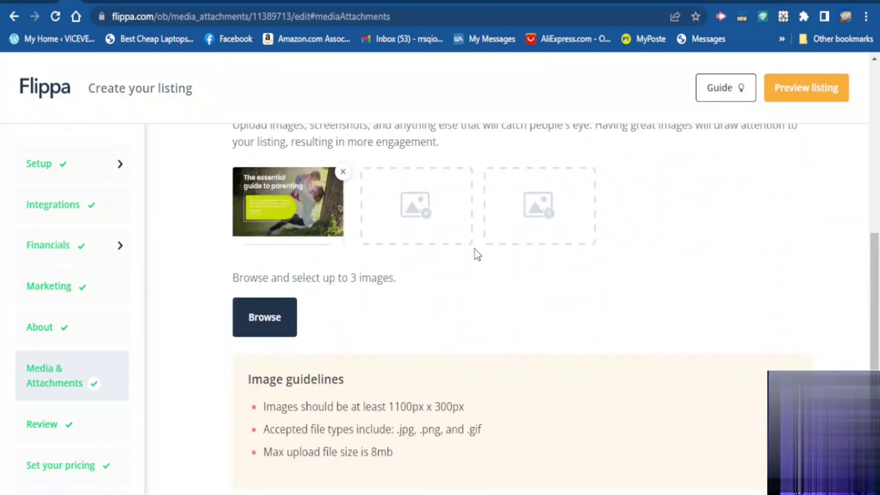
scroll(476, 255, "down", 3)
scroll(477, 255, "down", 3)
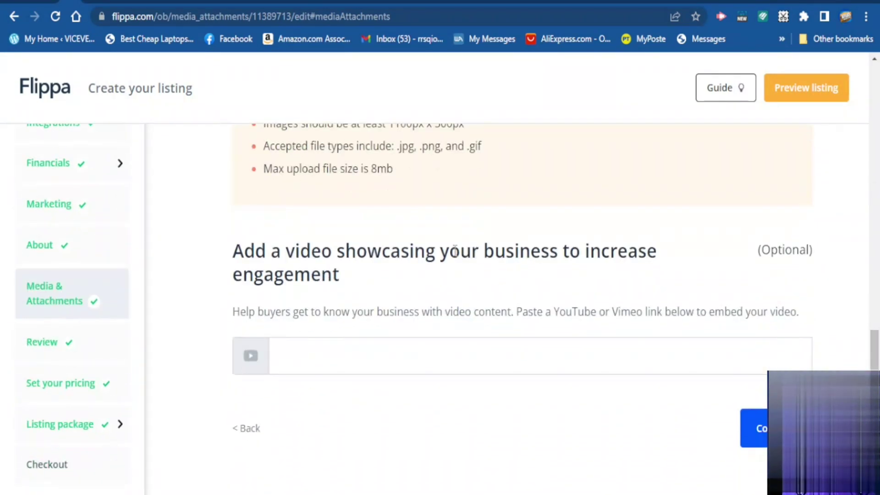
scroll(439, 240, "up", 9)
scroll(438, 243, "up", 6)
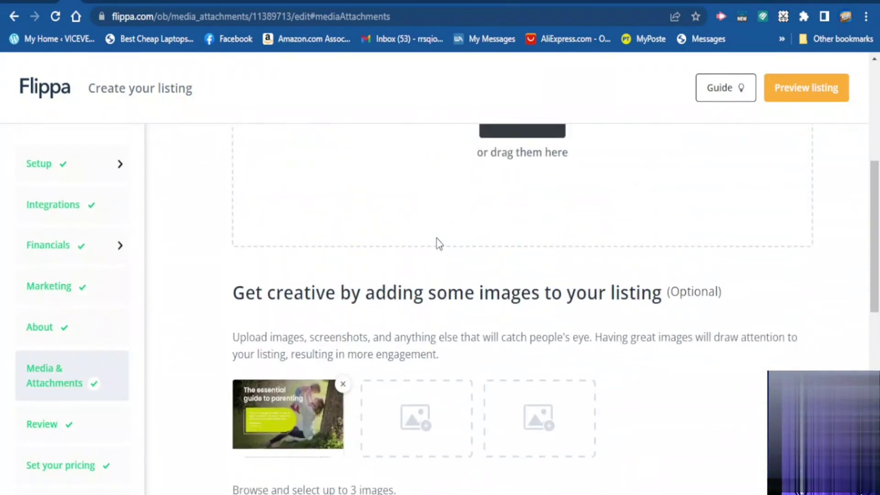
scroll(367, 220, "up", 2)
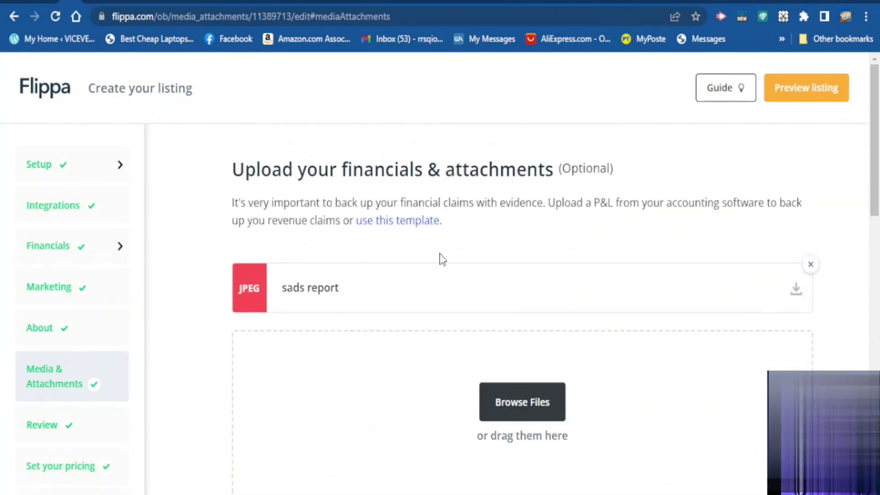
scroll(440, 257, "down", 12)
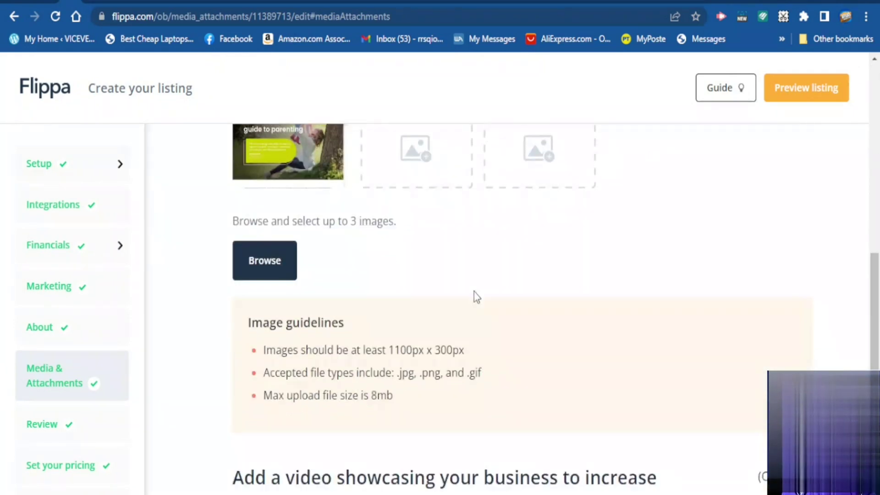
scroll(477, 297, "down", 5)
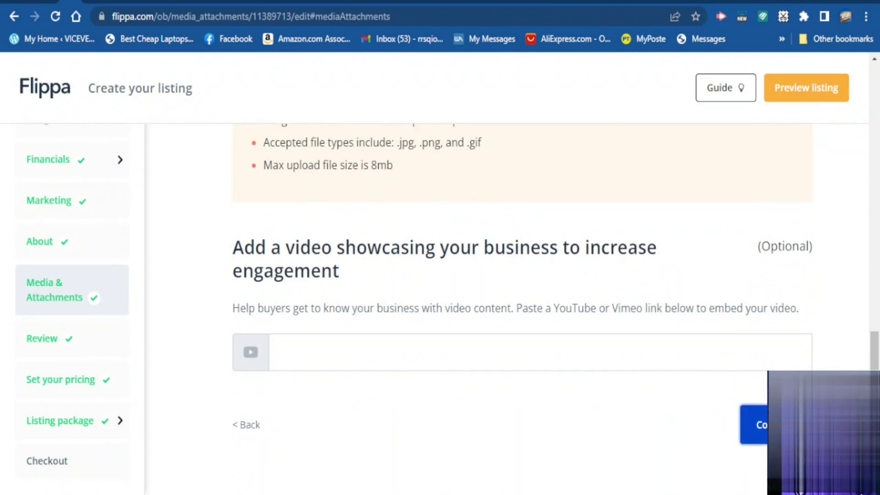
left_click(754, 425)
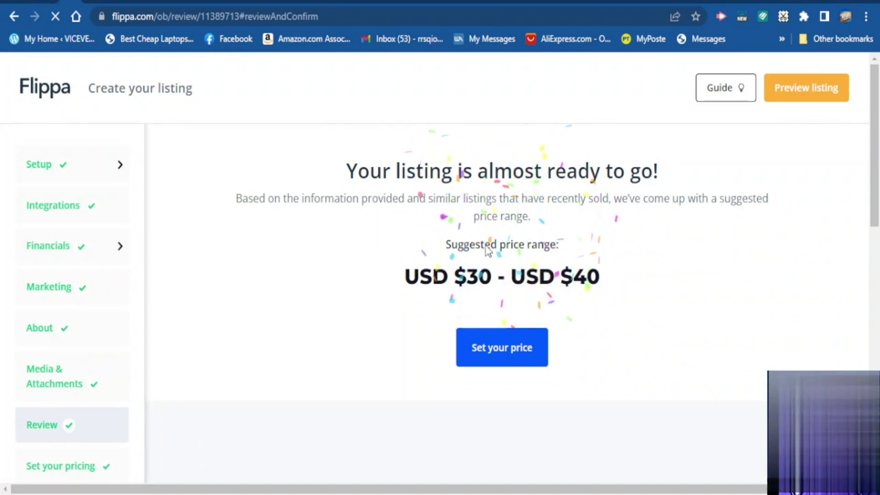
Check the suggested price range and the Thebabycareguide.com listing preview, and continue to the pricing section
scroll(593, 300, "down", 10)
scroll(592, 301, "up", 9)
scroll(593, 300, "down", 7)
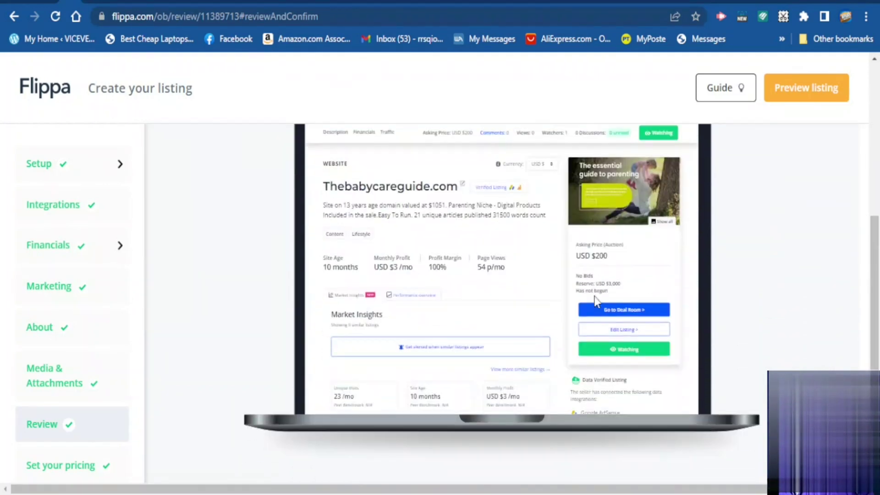
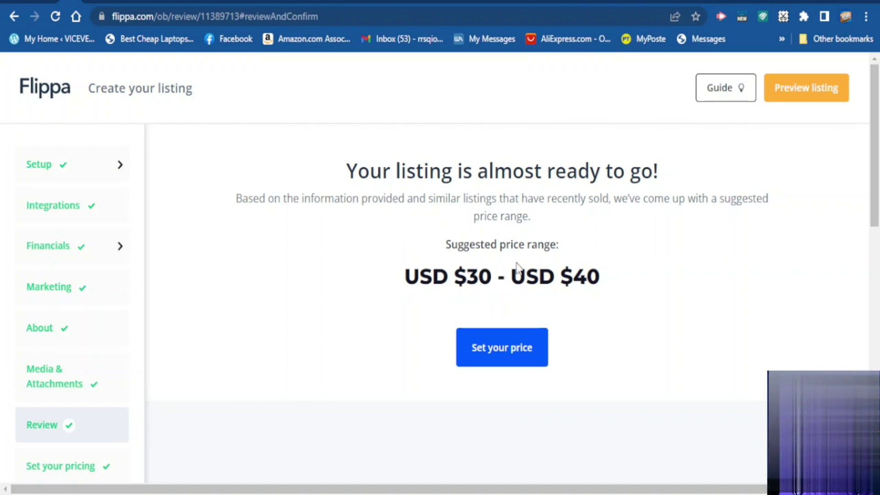
scroll(589, 270, "down", 1)
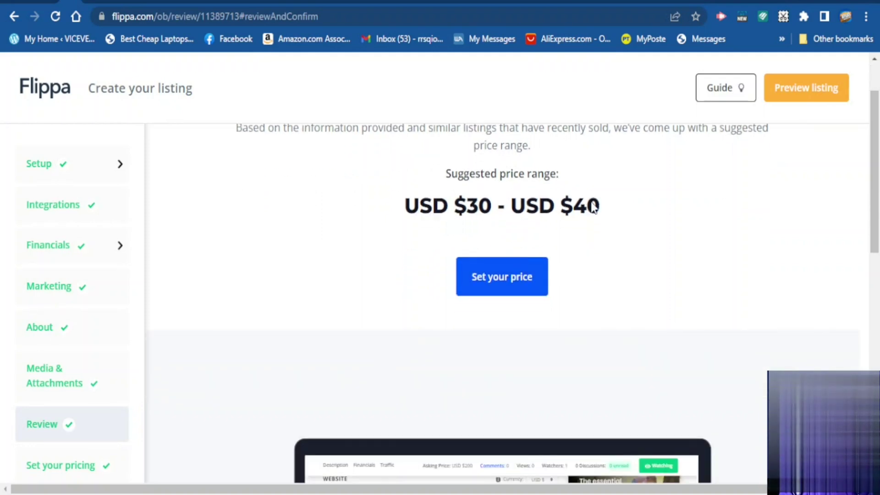
scroll(609, 248, "down", 1)
scroll(610, 249, "down", 10)
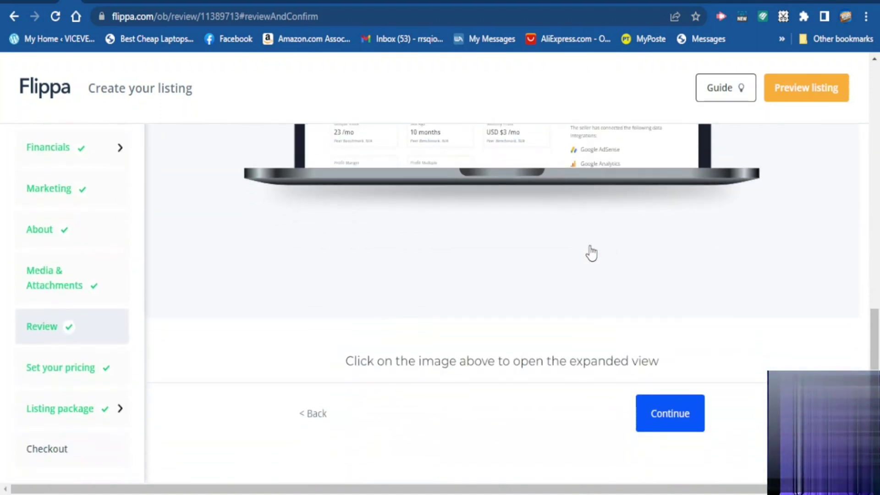
left_click(677, 422)
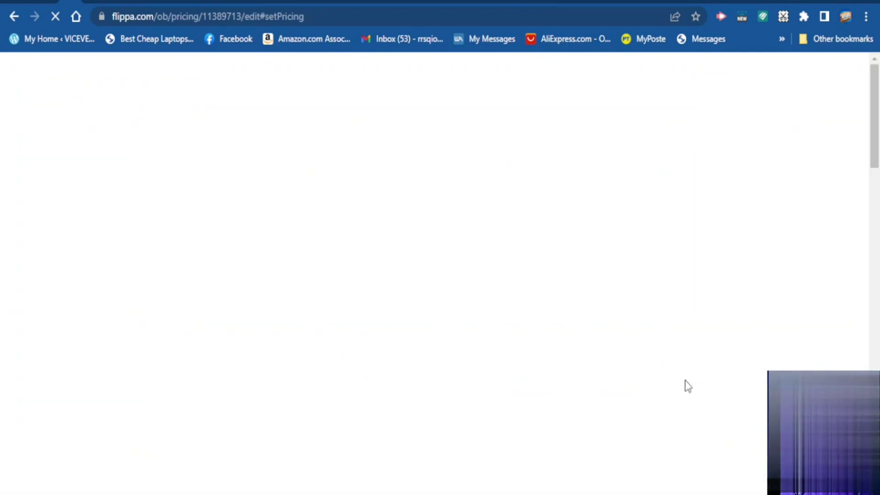
Examine the pricing recommendation, compare the Auction and Asking Price selling methods, and read the auction guidance
scroll(448, 295, "down", 3)
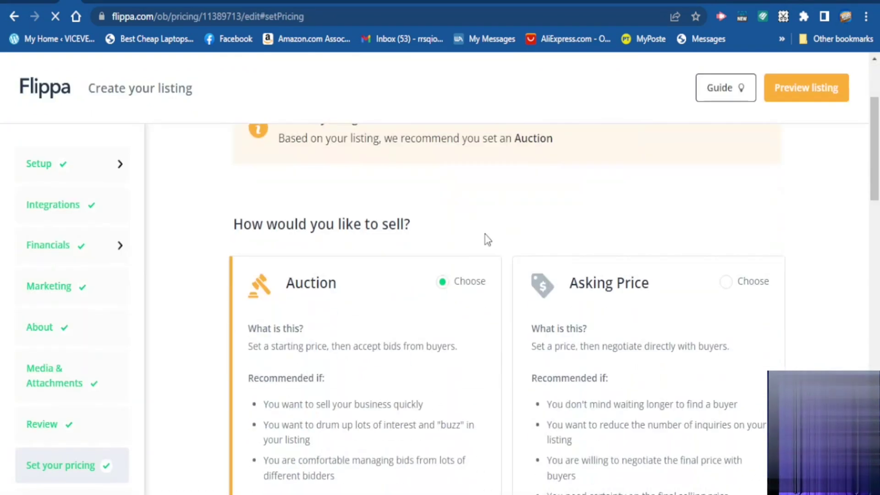
scroll(486, 239, "up", 2)
scroll(487, 239, "up", 3)
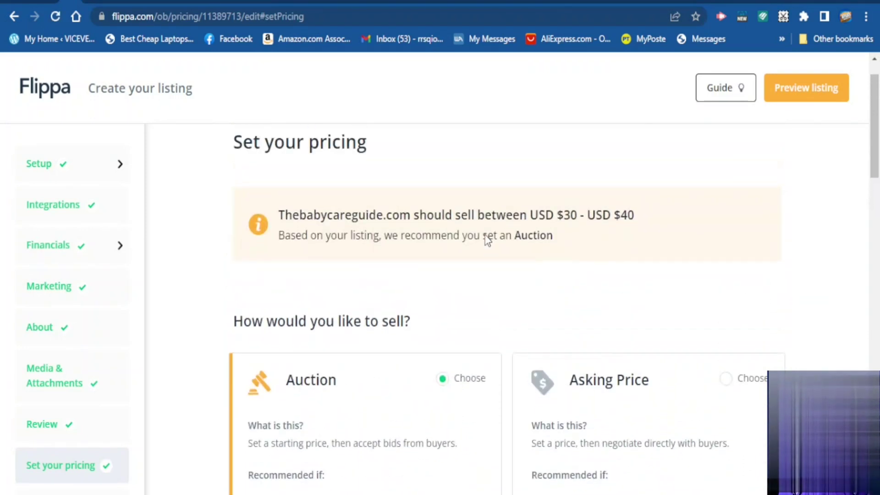
scroll(508, 243, "down", 4)
scroll(533, 247, "down", 2)
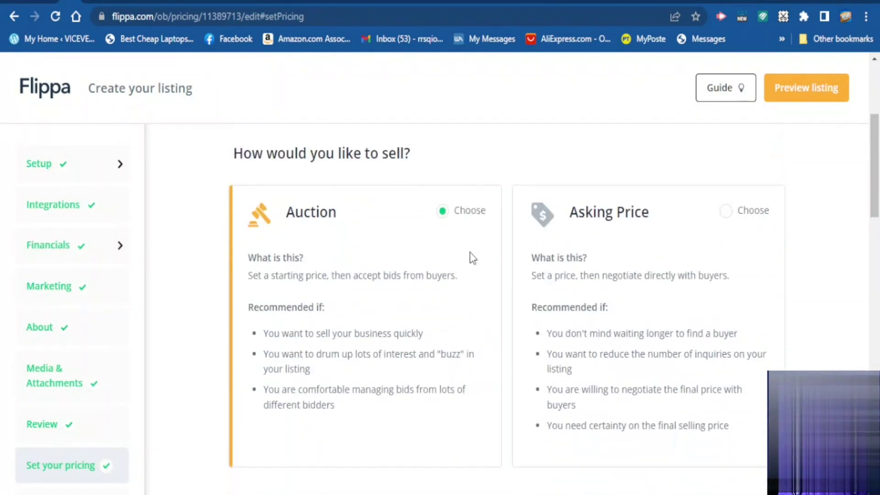
scroll(417, 252, "down", 4)
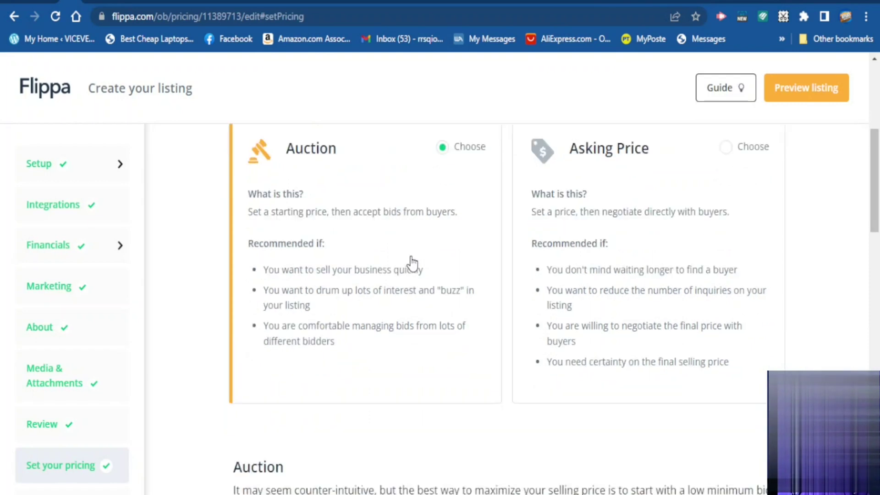
scroll(411, 264, "down", 3)
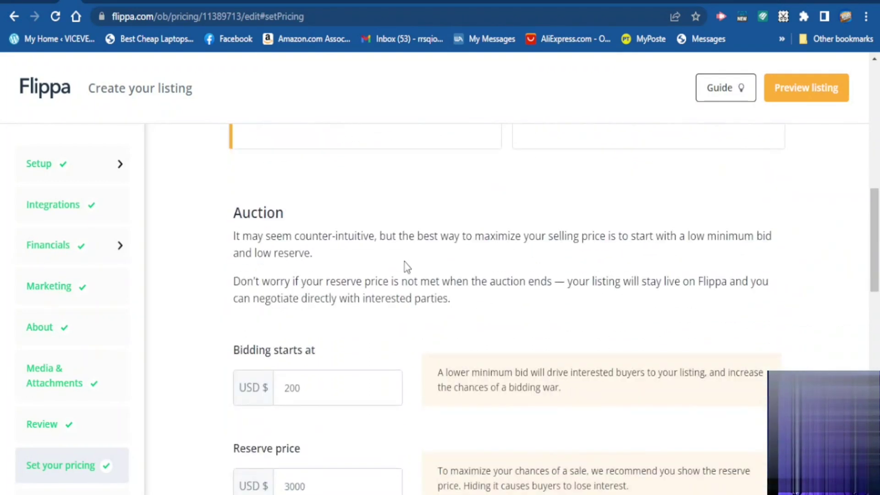
Reexamine the Auction and Asking Price selling options and return to the auction's bid settings
scroll(405, 273, "down", 2)
scroll(458, 271, "up", 7)
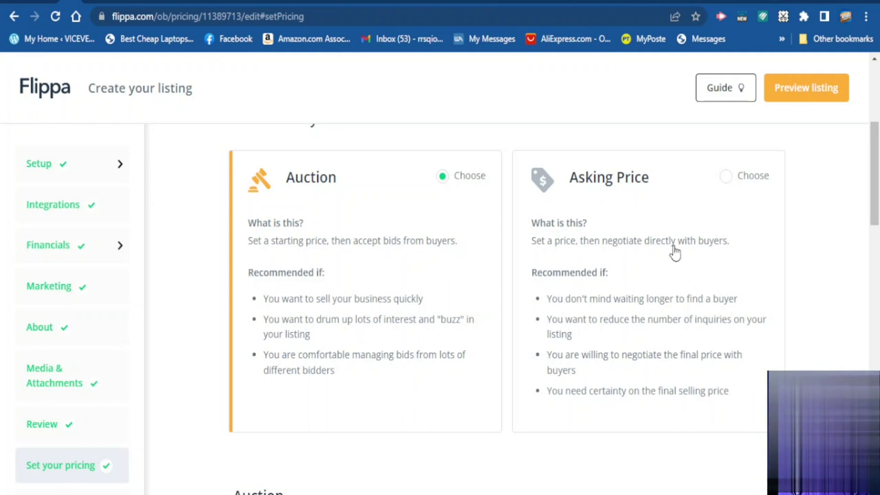
scroll(566, 242, "down", 2)
scroll(567, 241, "up", 3)
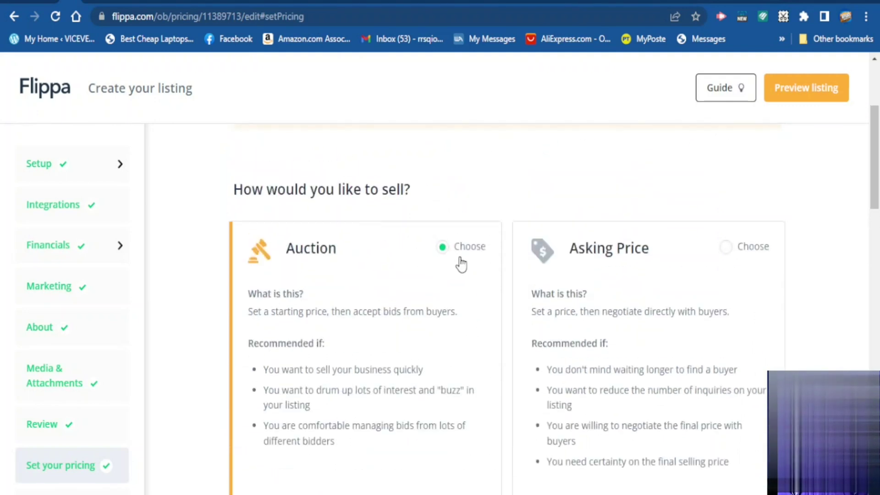
scroll(455, 270, "down", 8)
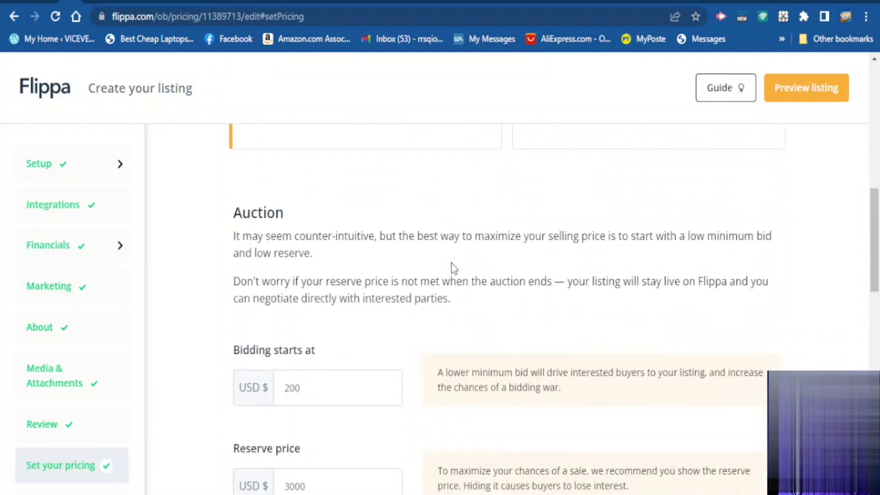
scroll(328, 261, "down", 3)
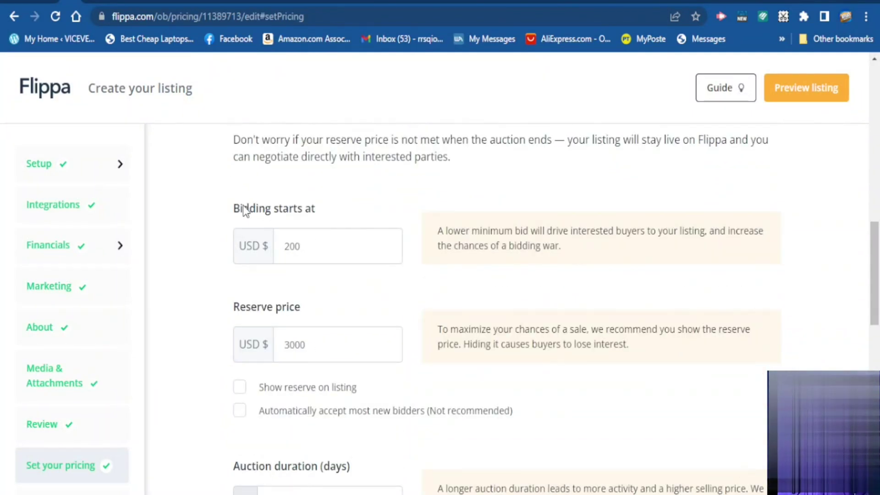
Check the auction's starting bid and reserve price amounts alongside their pricing tips
left_click(303, 244)
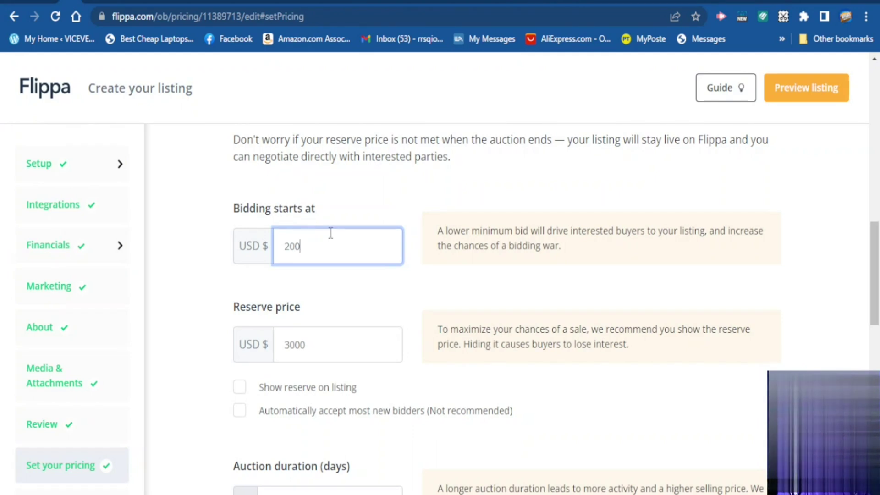
mouse_move(285, 251)
left_mouse_down()
mouse_move(312, 245)
mouse_move(283, 248)
left_mouse_up()
left_click(293, 251)
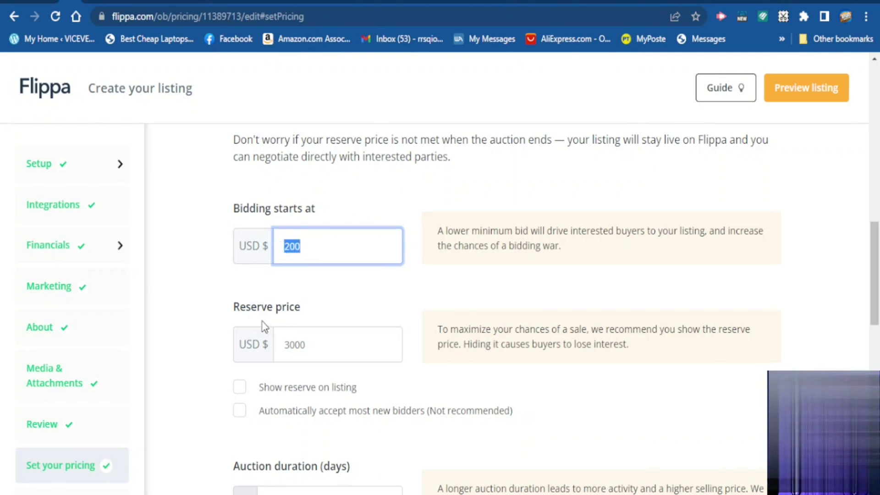
left_click(311, 346)
left_click_drag(309, 344, 281, 344)
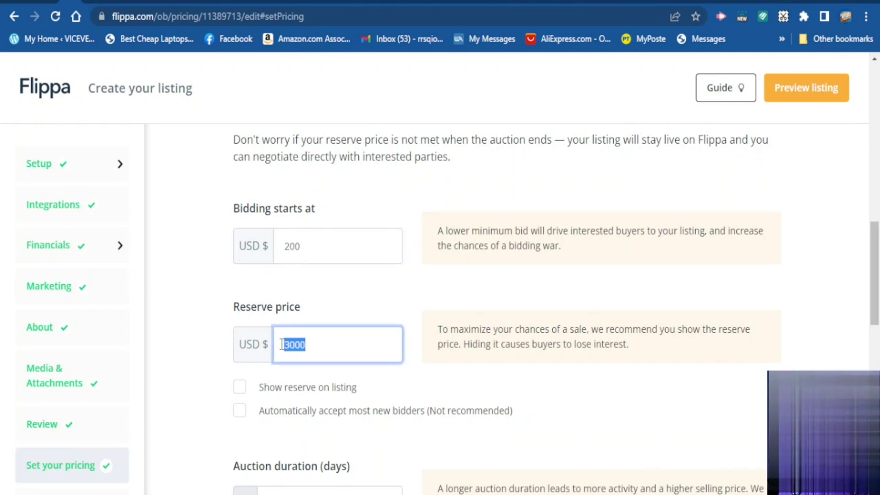
left_click(259, 309)
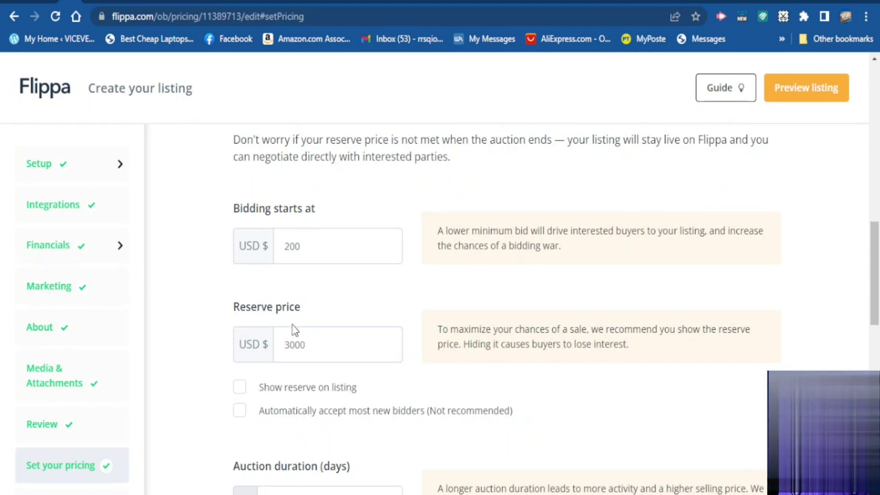
Review the reserve price against the starting bid, including the options for showing the reserve and accepting bidders
double_click(313, 343)
left_click(312, 345)
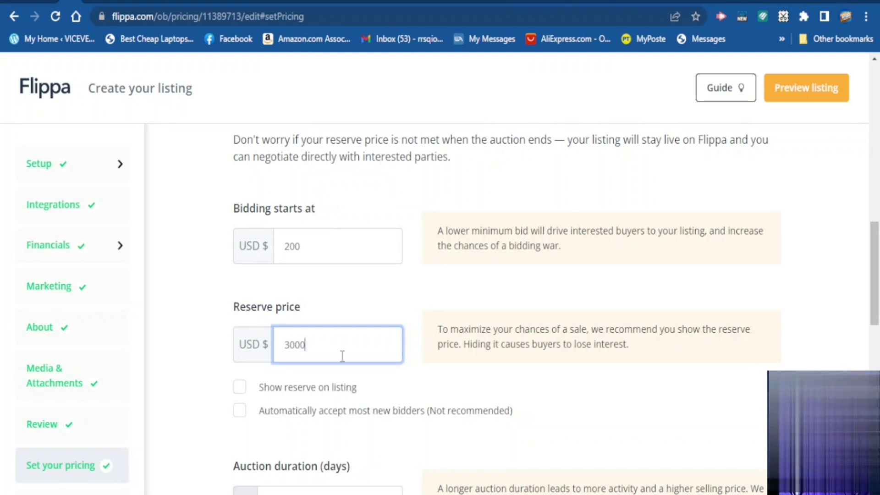
left_click_drag(335, 349, 282, 345)
left_click(314, 352)
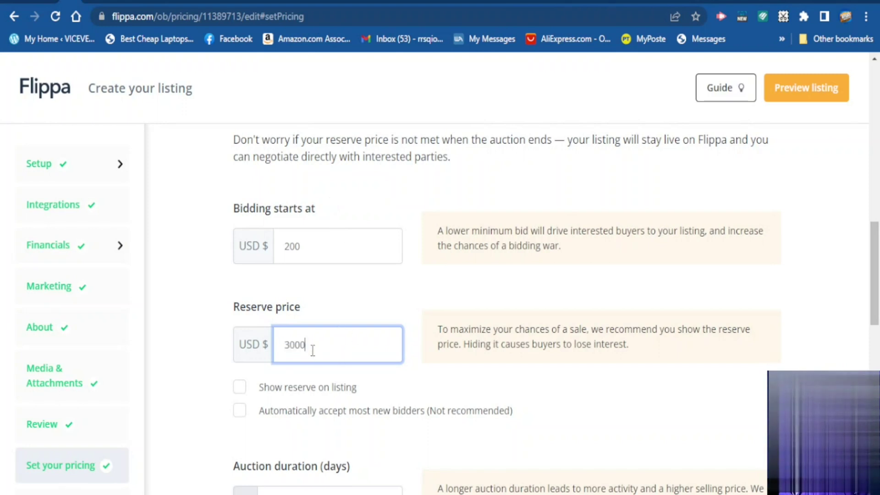
double_click(313, 347)
scroll(314, 347, "down", 3)
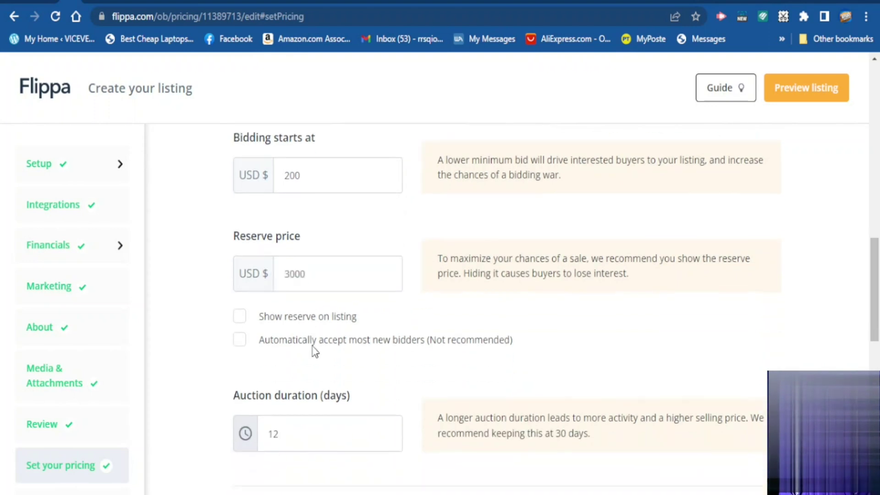
double_click(312, 203)
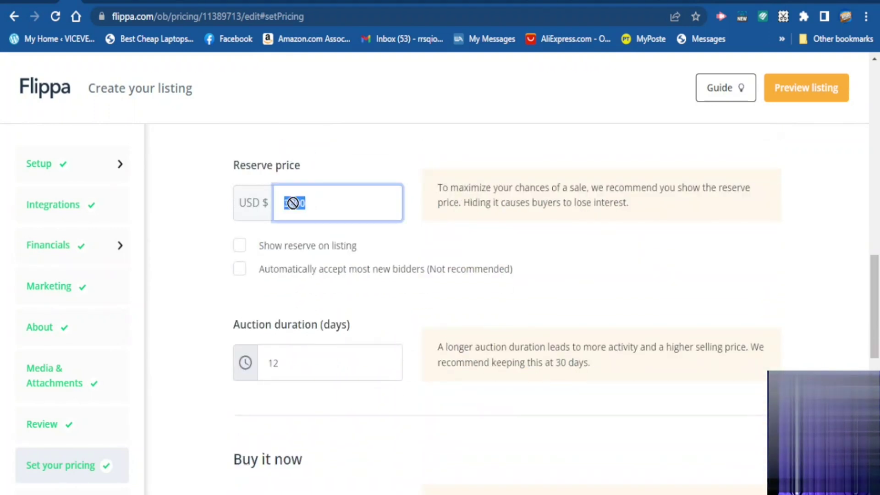
left_click(343, 212)
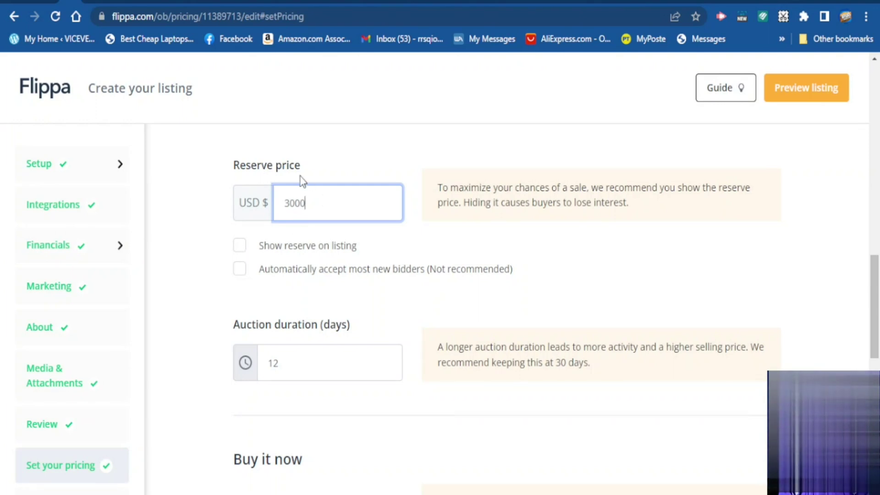
scroll(301, 180, "up", 3)
left_click(344, 210)
scroll(343, 211, "down", 3)
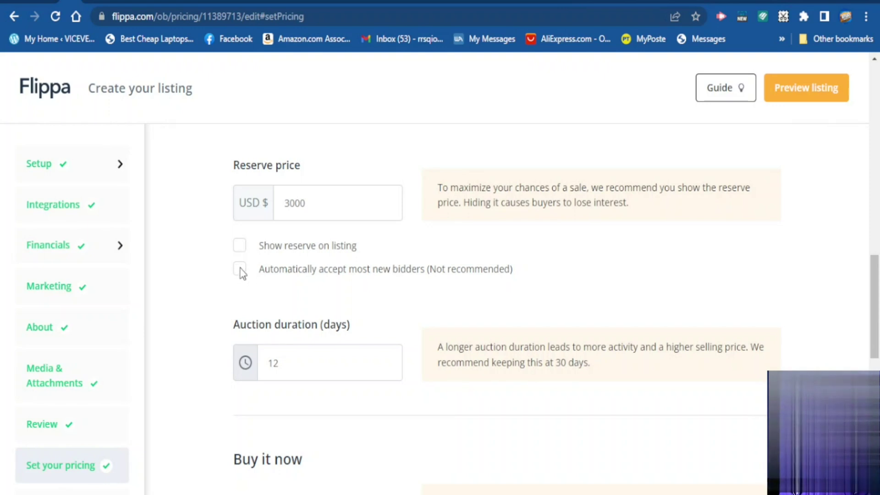
Check the auction duration in days and read the recommendation on how long to run the auction
scroll(343, 287, "down", 3)
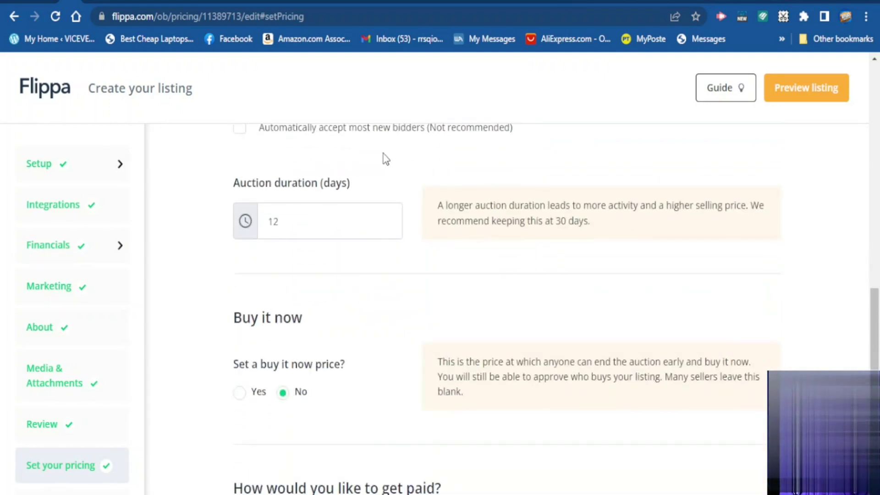
left_click(296, 220)
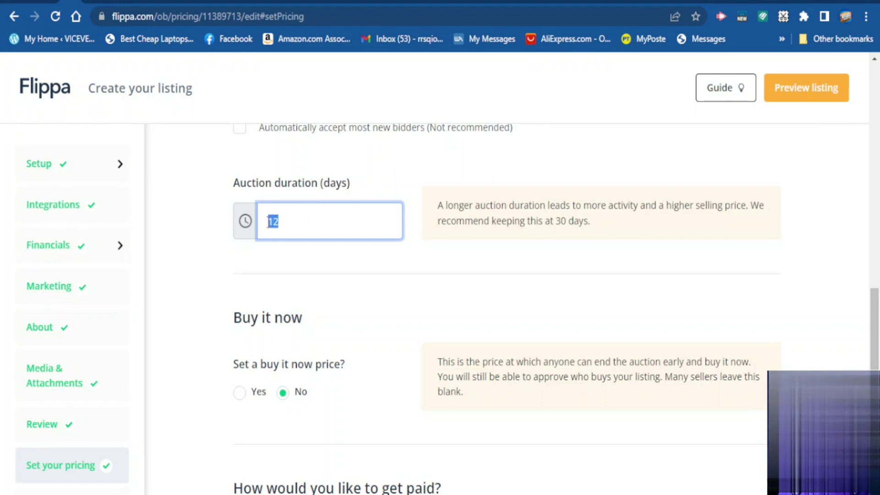
mouse_move(273, 221)
left_mouse_down()
mouse_move(292, 222)
mouse_move(270, 222)
left_mouse_up()
left_click(293, 224)
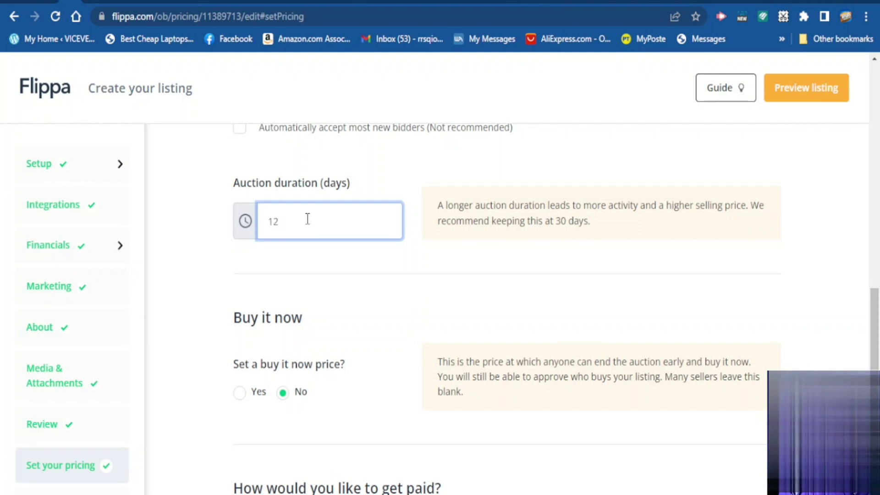
left_click_drag(274, 223, 269, 222)
left_click(290, 222)
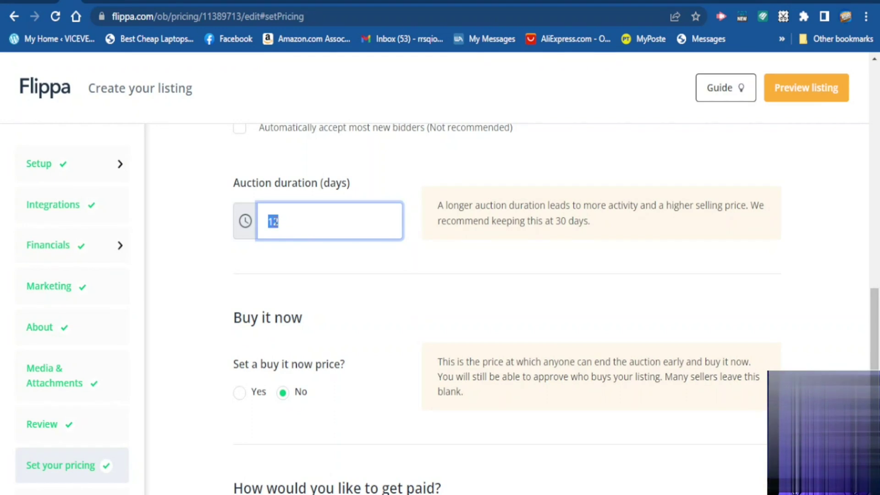
left_click(273, 222)
double_click(280, 221)
left_click(284, 222)
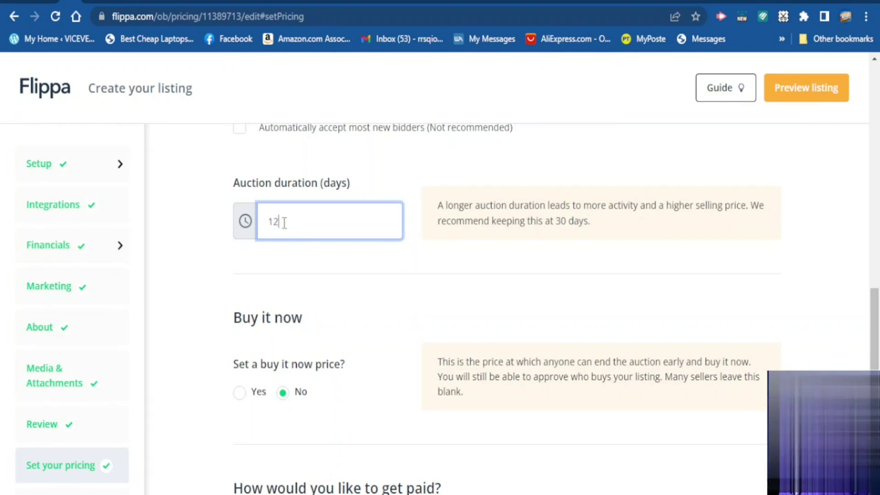
left_click_drag(284, 222, 255, 220)
left_click(326, 233)
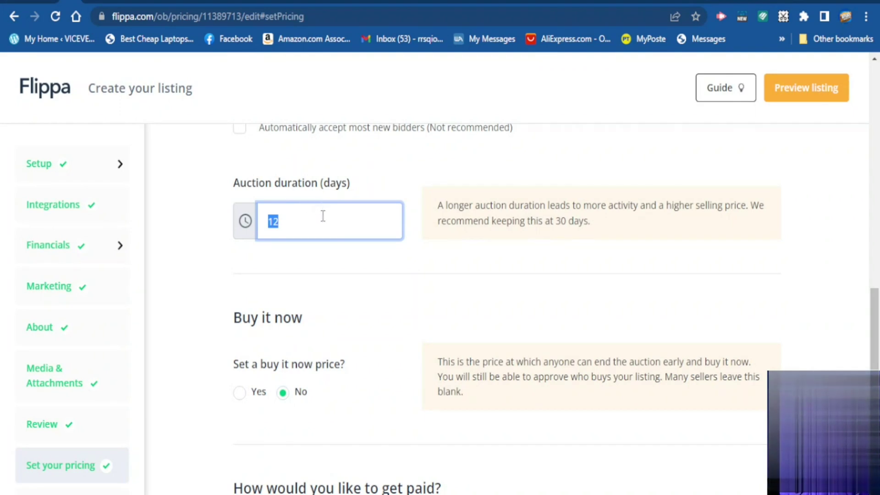
Review the buy it now setting and the accepted payment methods, Escrow.com and PayPal
scroll(323, 229, "down", 2)
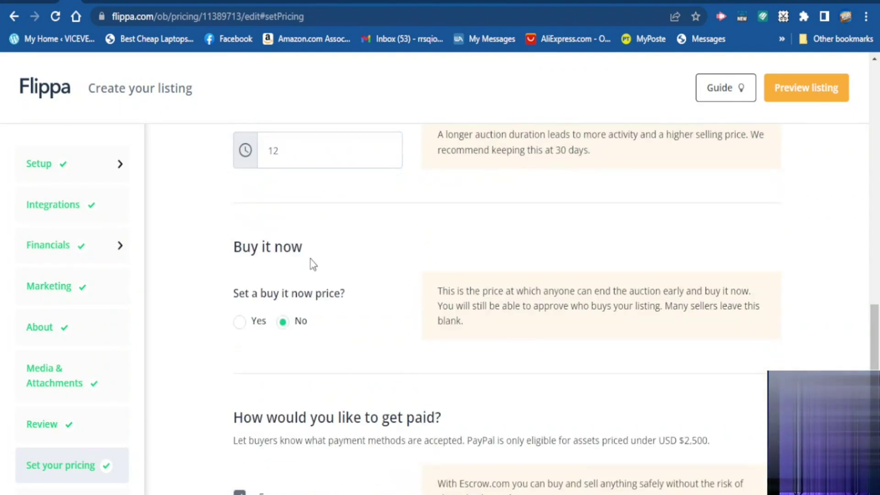
scroll(313, 264, "down", 2)
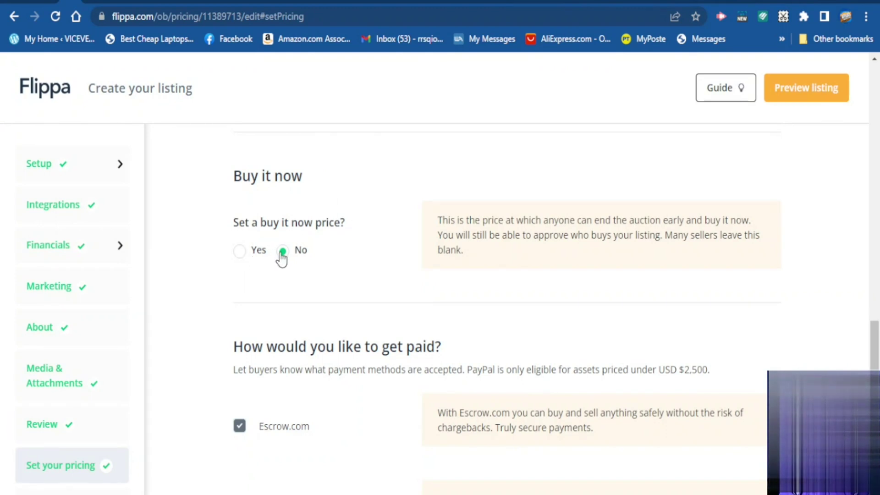
scroll(308, 256, "down", 4)
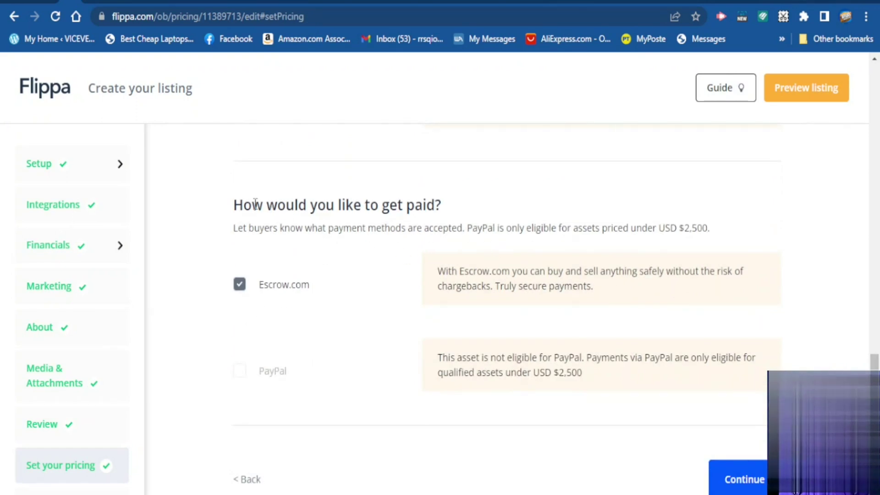
left_click_drag(298, 207, 231, 215)
left_click(456, 211)
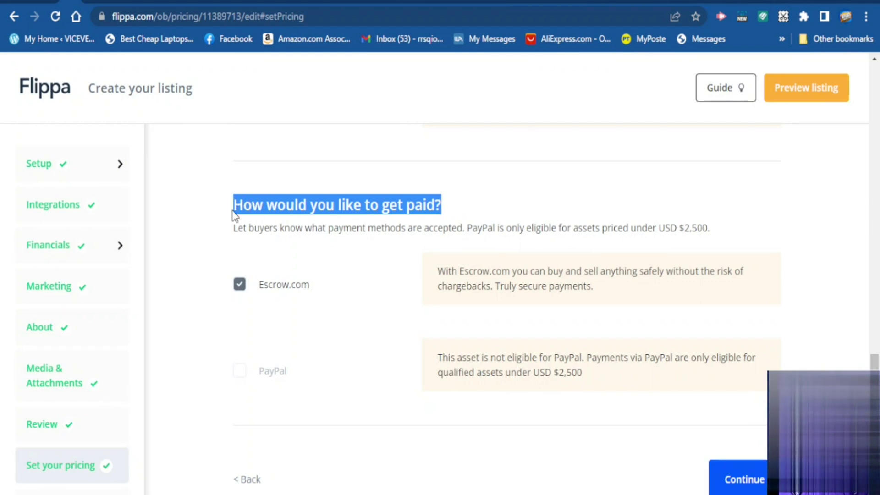
scroll(283, 279, "down", 2)
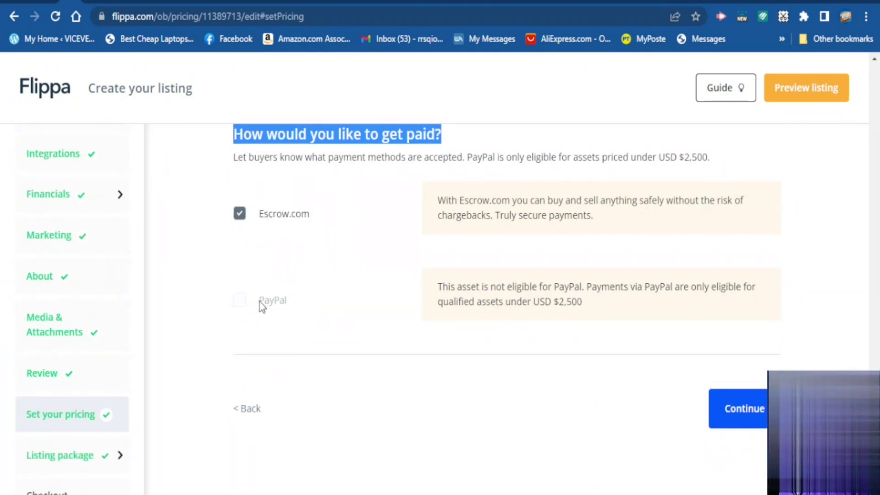
left_click(248, 231)
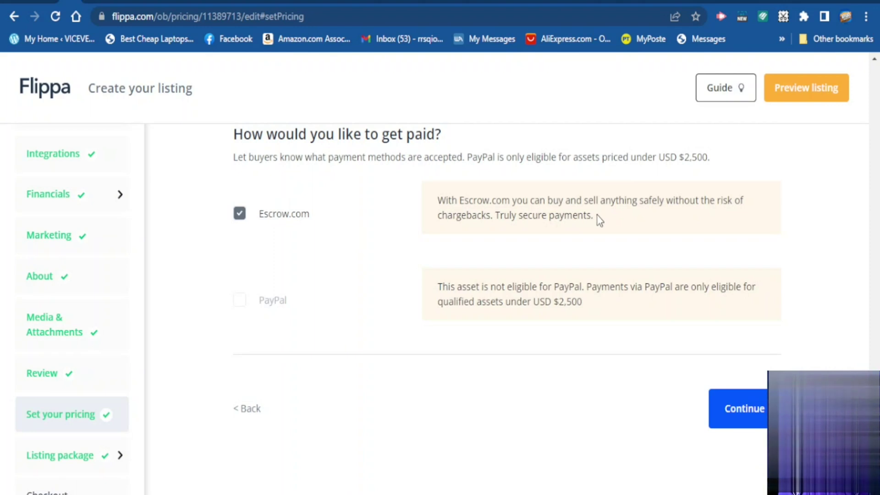
Turn the Escrow.com payment method off and on again, and try to select PayPal
left_click(239, 214)
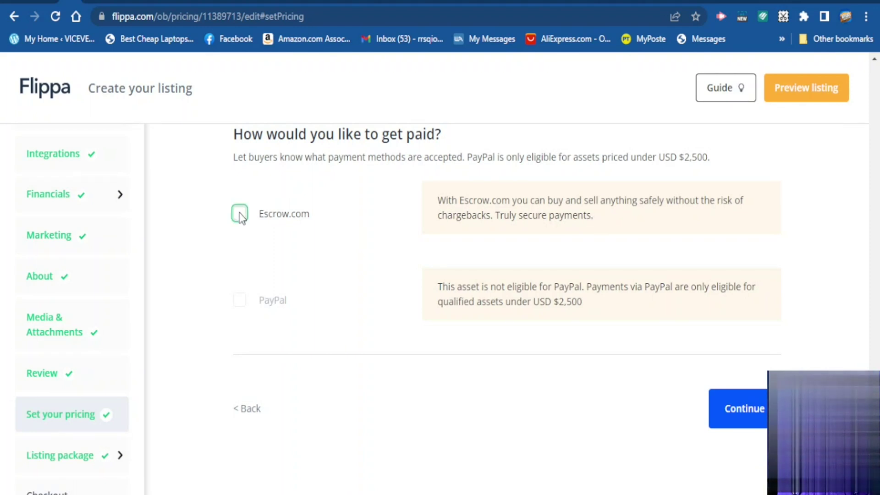
left_click(238, 215)
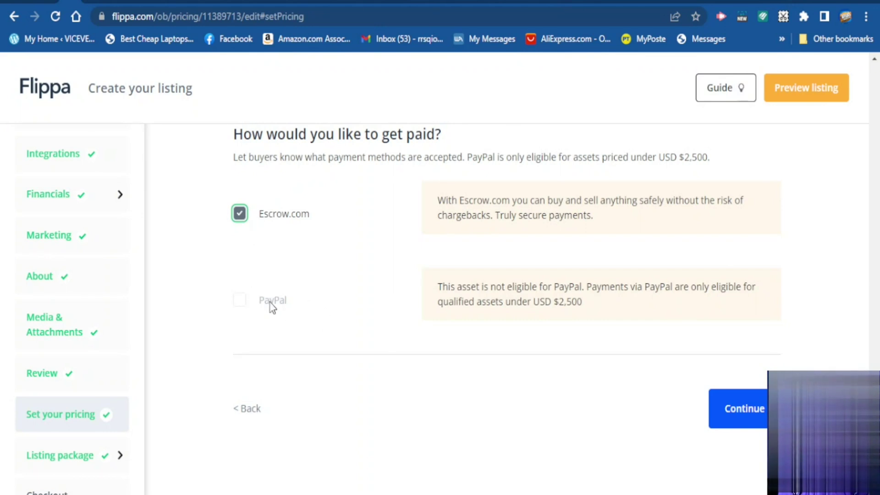
left_click(246, 302)
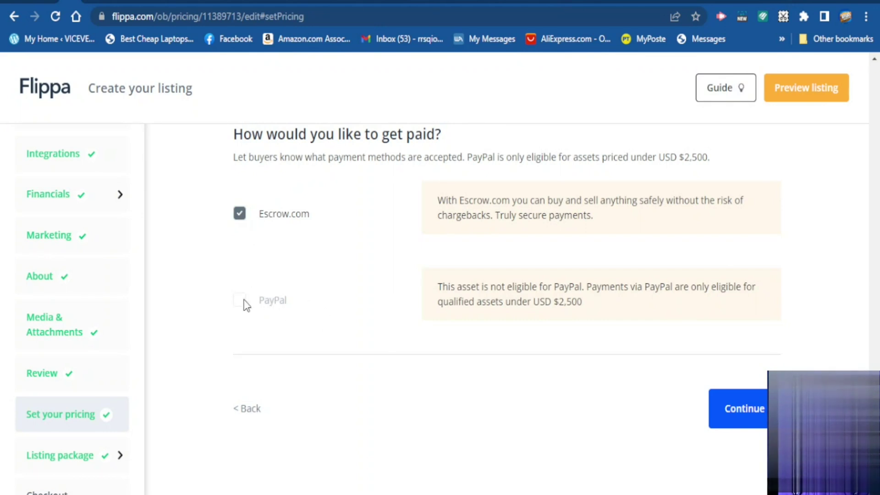
Recheck the PayPal eligibility note, save the pricing with Escrow.com as payment method, and continue to the listing packages
scroll(366, 286, "up", 2)
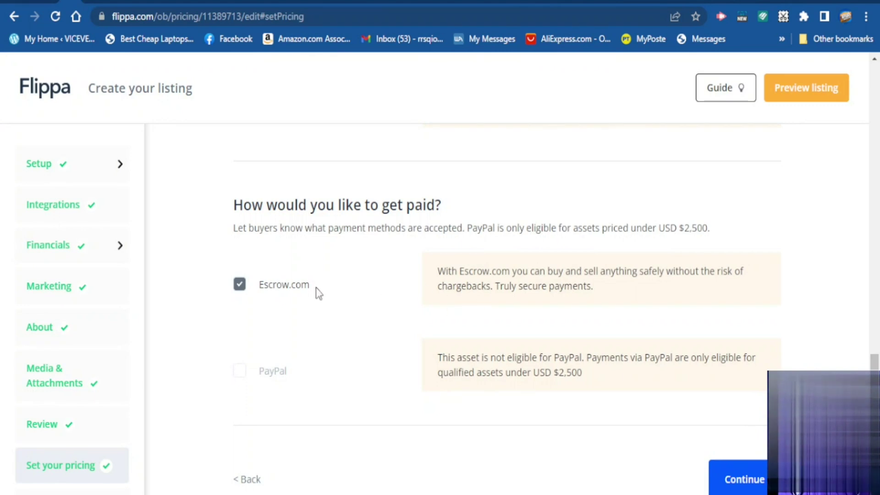
scroll(238, 285, "down", 2)
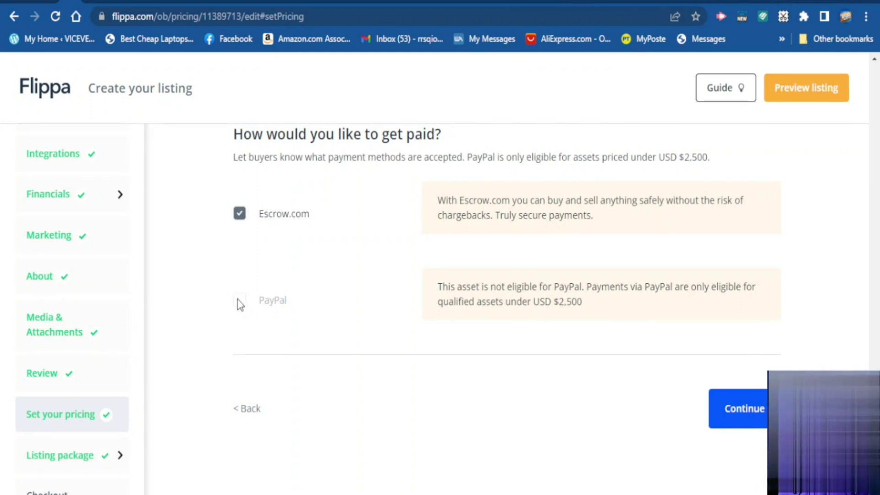
scroll(538, 334, "down", 1)
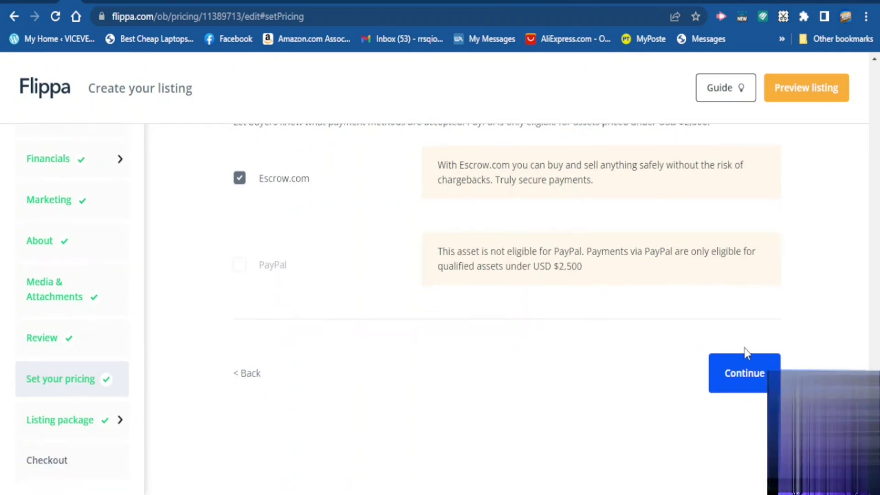
left_click(731, 372)
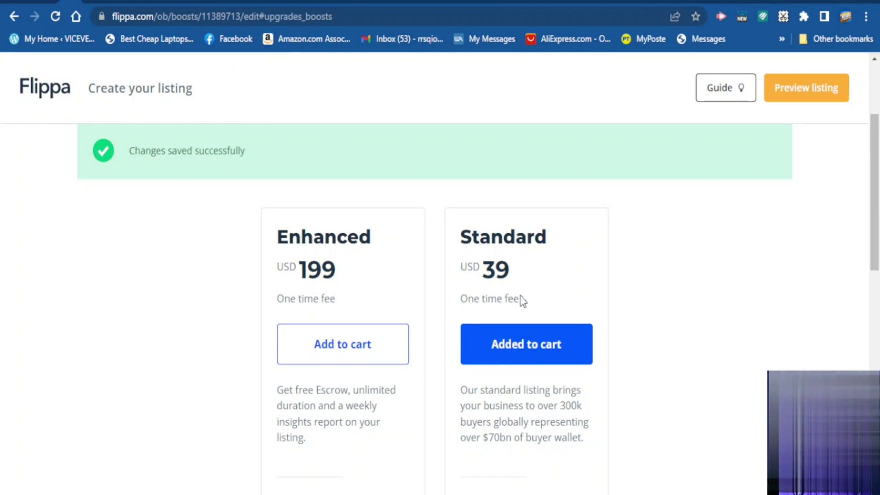
Examine the Enhanced listing package, from its price and duration to its included features and optional add-ons
scroll(537, 326, "down", 2)
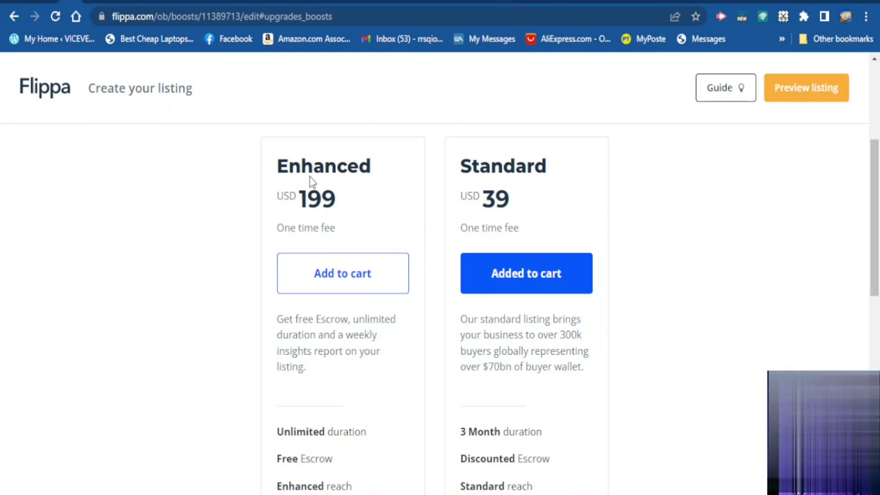
scroll(374, 217, "down", 5)
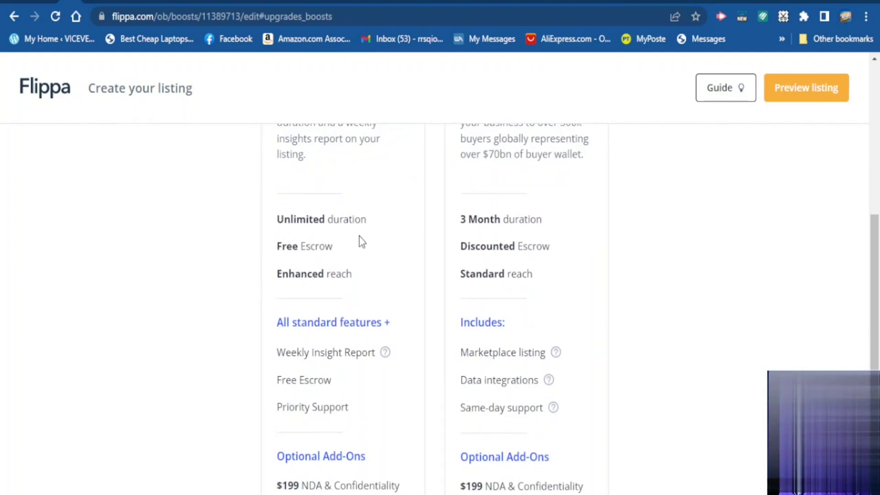
scroll(304, 243, "up", 4)
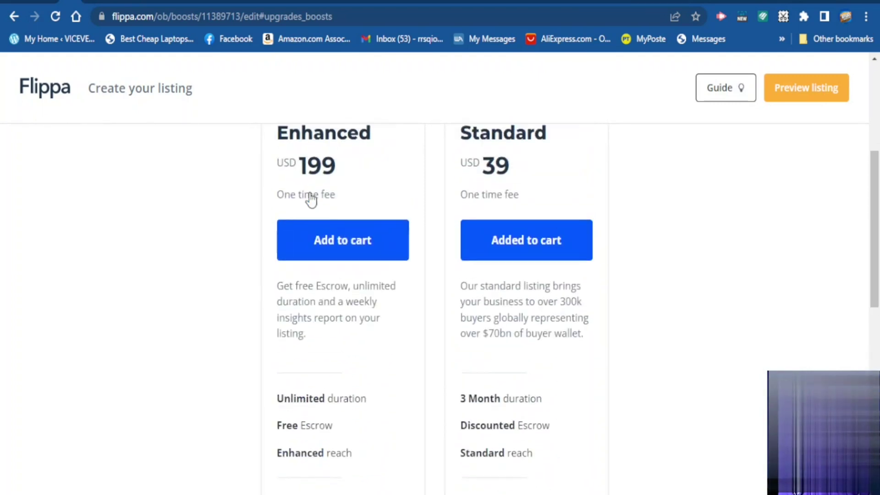
scroll(341, 238, "down", 3)
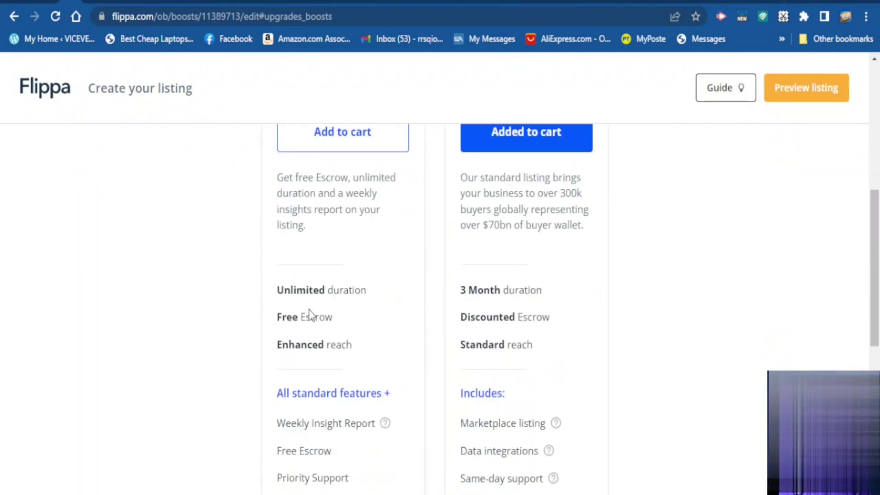
scroll(375, 302, "down", 2)
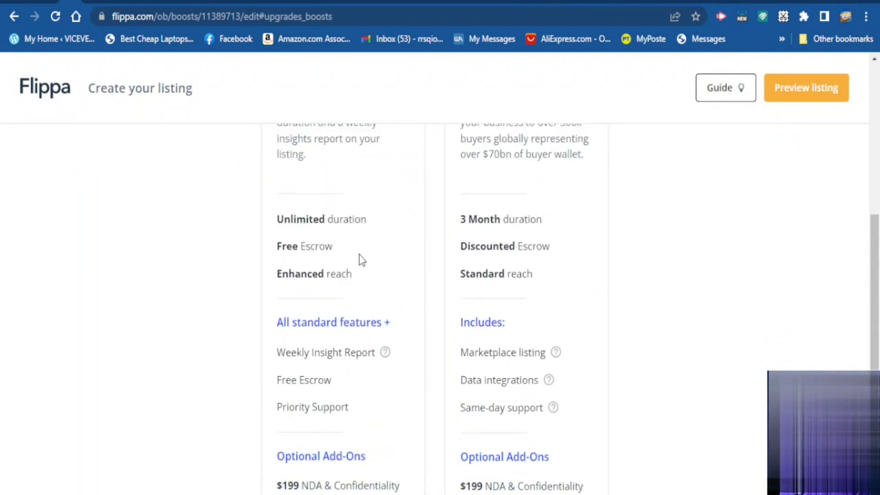
scroll(356, 281, "down", 2)
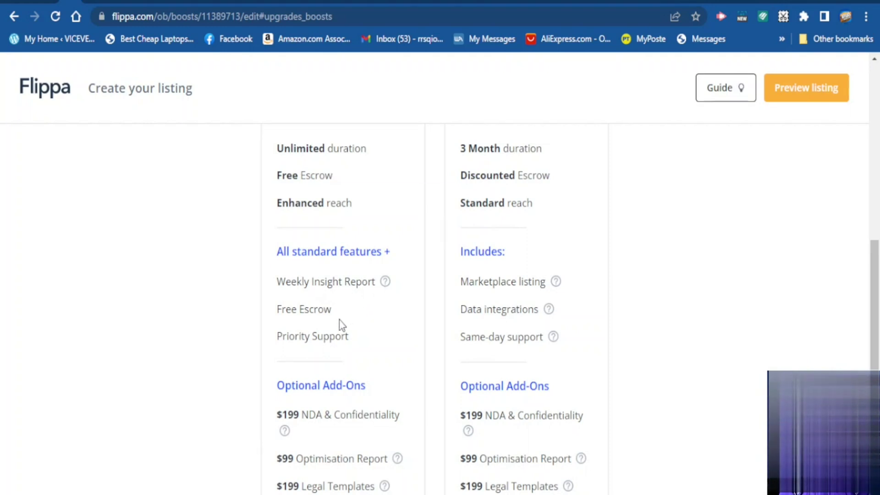
scroll(342, 325, "down", 2)
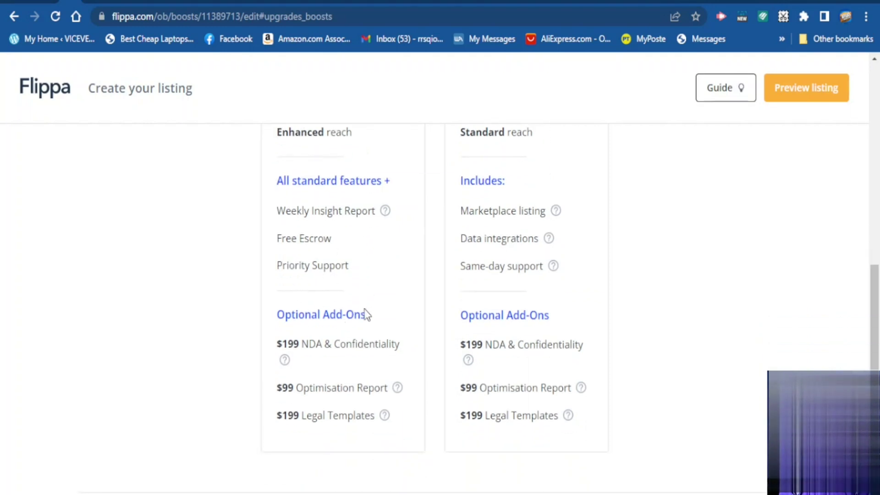
scroll(339, 326, "down", 2)
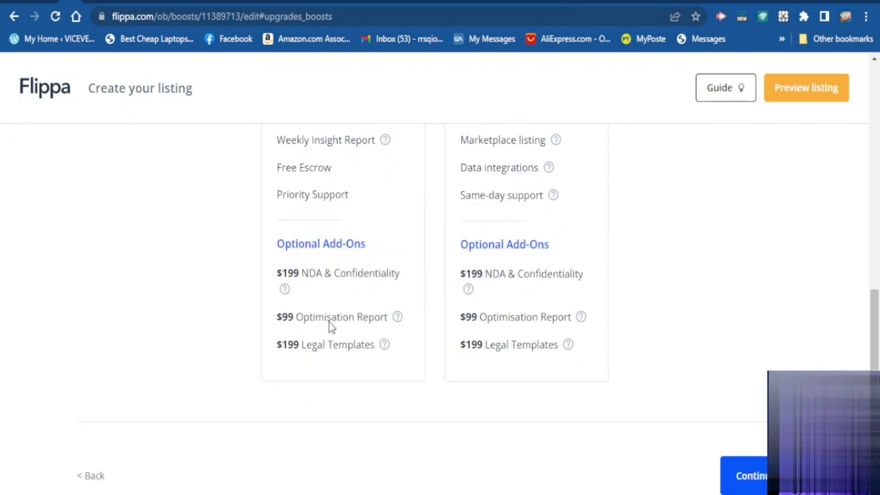
Examine the Standard listing package, covering its fee, duration, Escrow terms, included features and optional add-ons
scroll(344, 270, "up", 5)
scroll(468, 258, "up", 6)
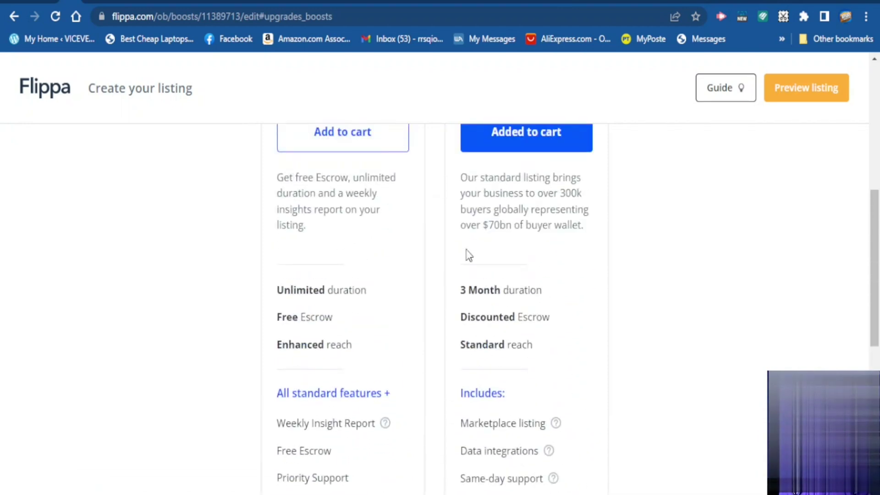
scroll(512, 238, "down", 2)
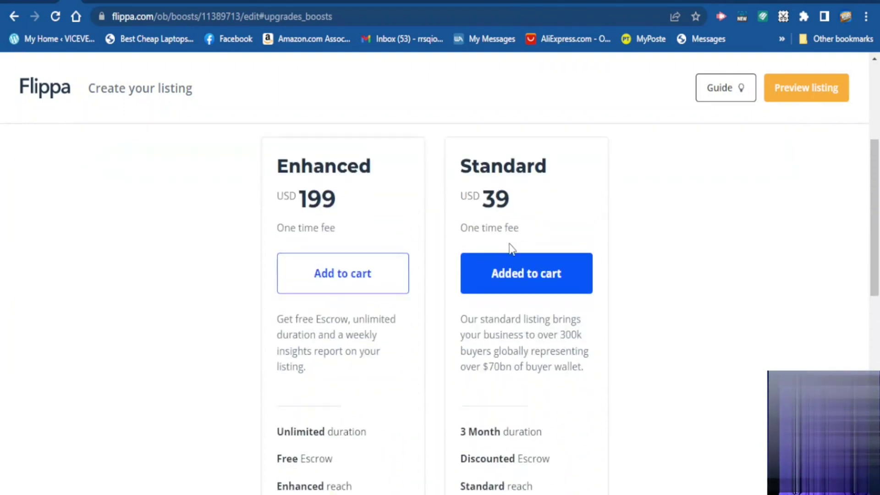
scroll(539, 242, "down", 3)
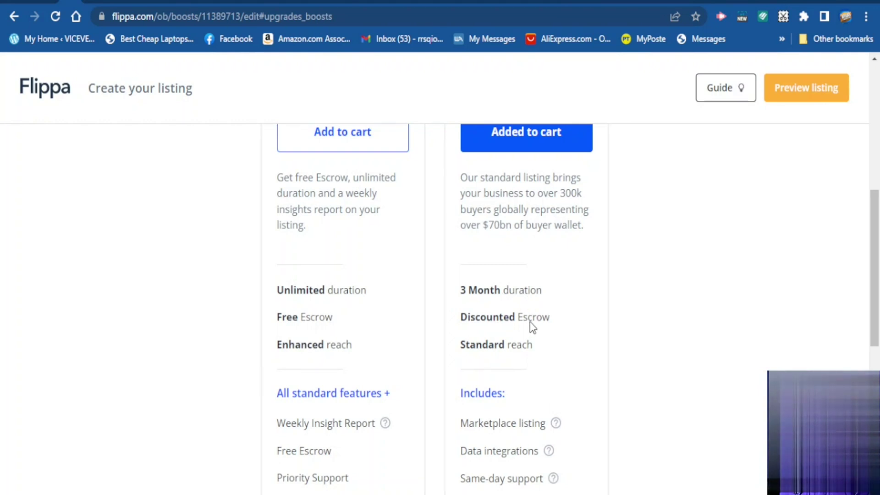
scroll(538, 324, "down", 2)
scroll(531, 291, "down", 2)
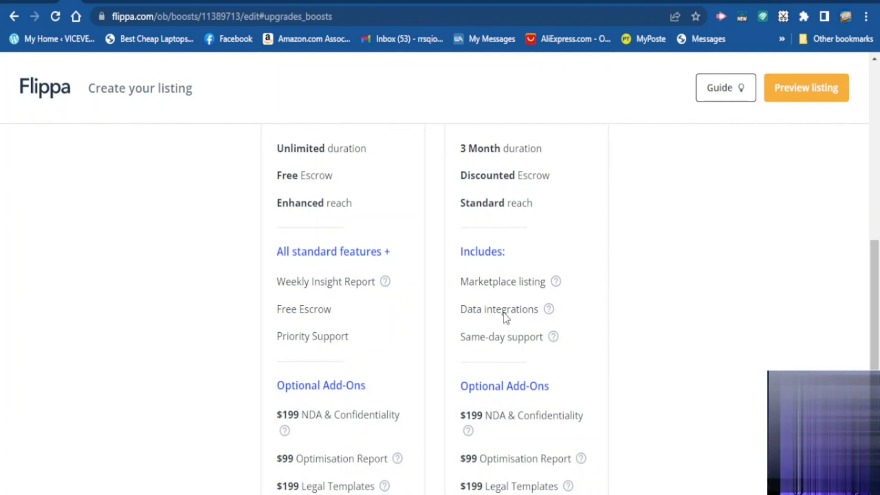
scroll(517, 316, "down", 2)
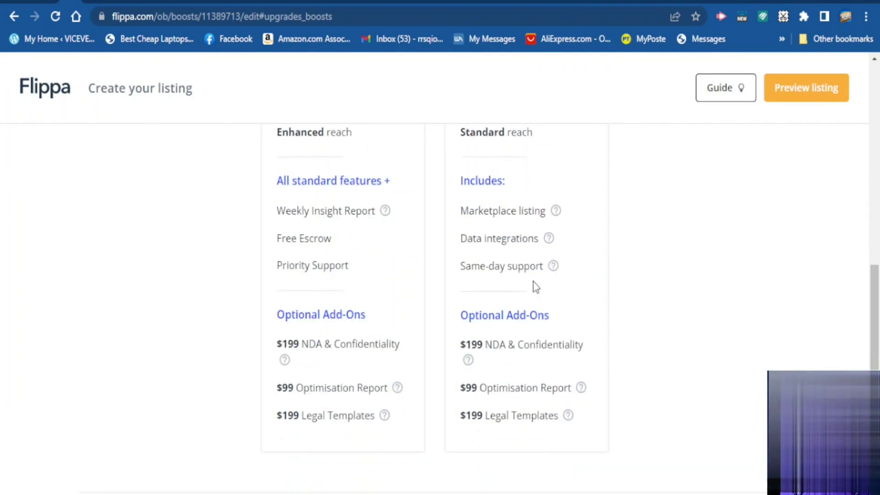
scroll(535, 287, "down", 2)
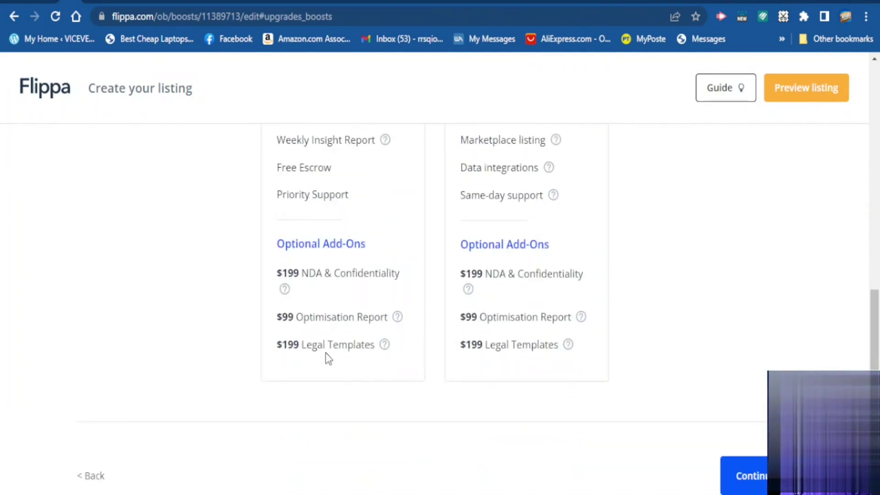
Compare the two packages once more, keep the Standard package in the cart and continue to the optional extras
scroll(495, 275, "up", 10)
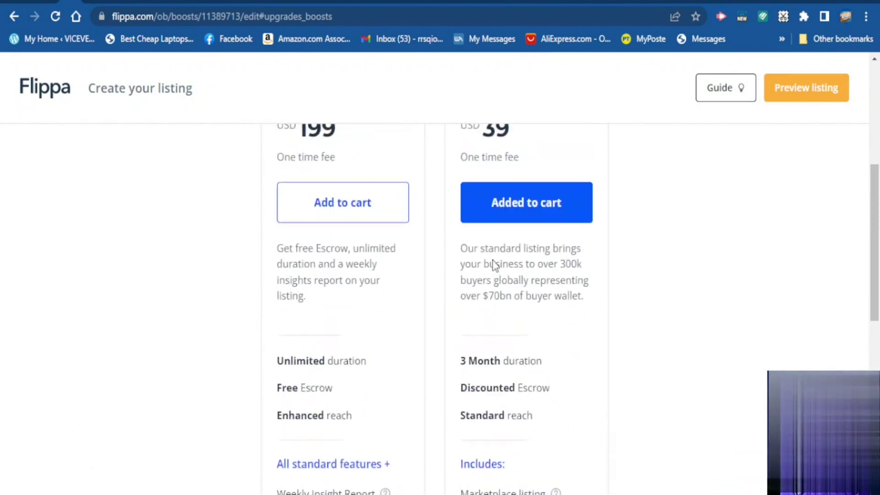
scroll(494, 265, "up", 2)
scroll(504, 287, "down", 6)
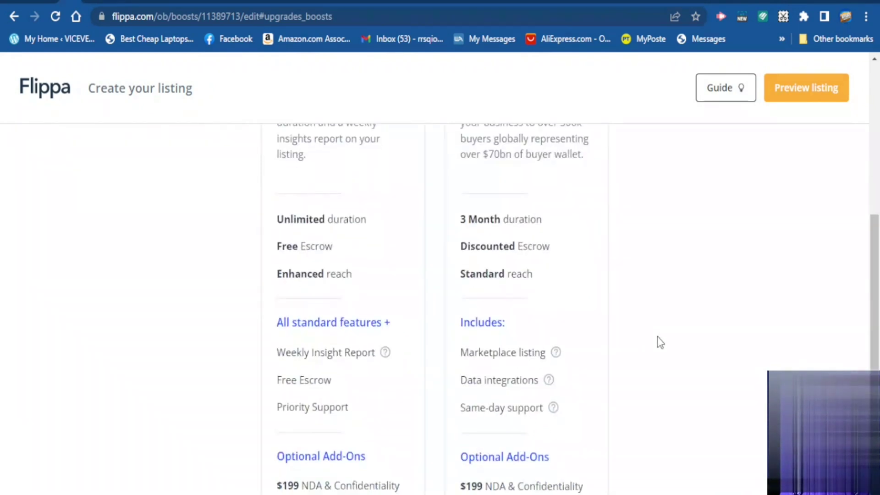
scroll(659, 342, "down", 8)
left_click(748, 412)
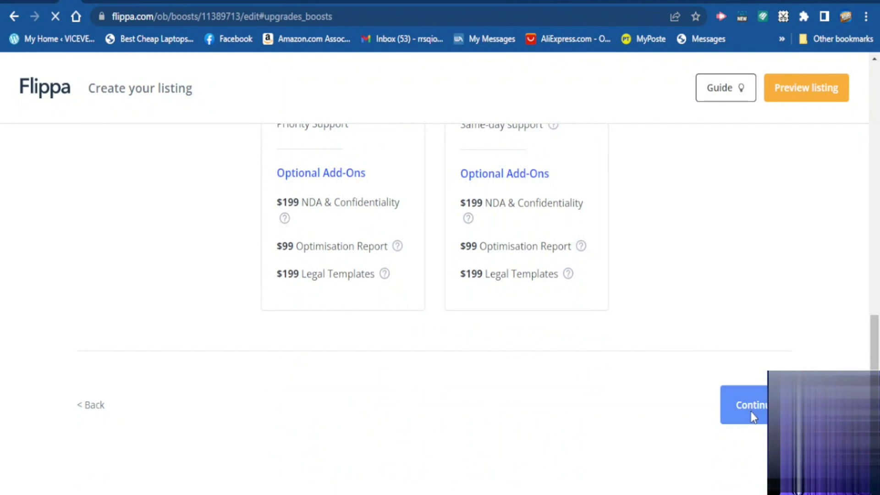
Review the optional premium services and continue to checkout without adding any of them
scroll(579, 255, "down", 9)
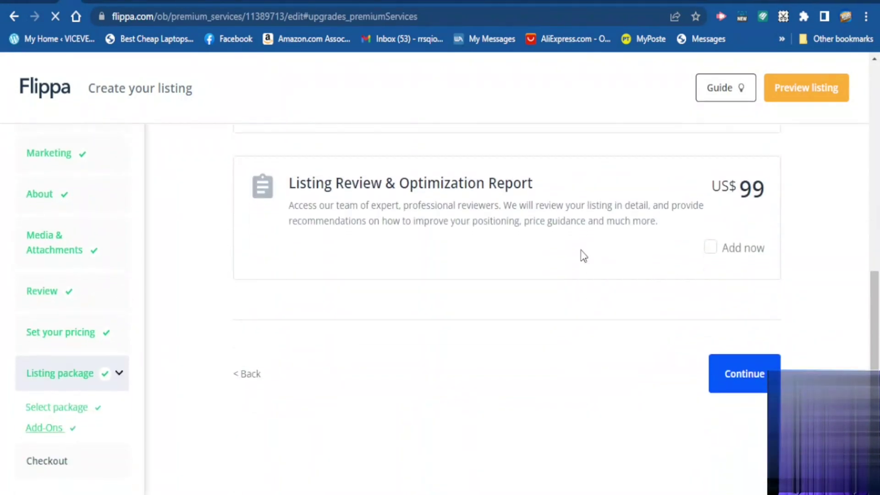
scroll(582, 255, "up", 9)
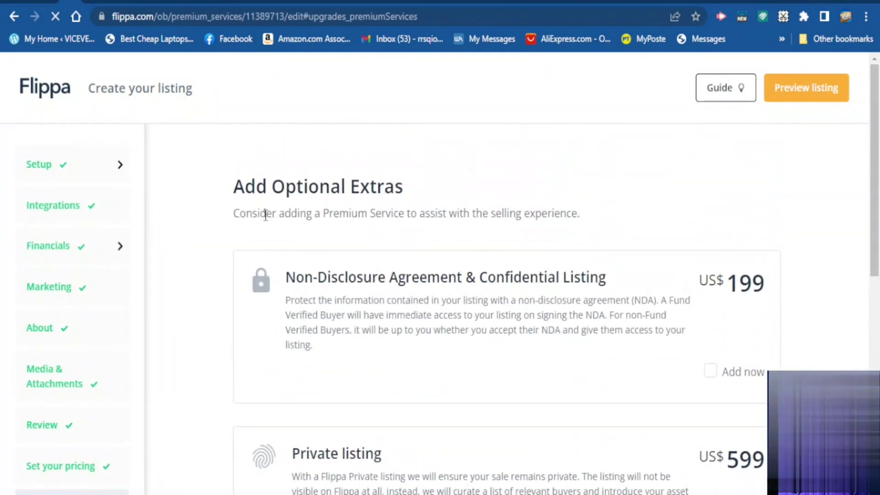
scroll(467, 229, "down", 4)
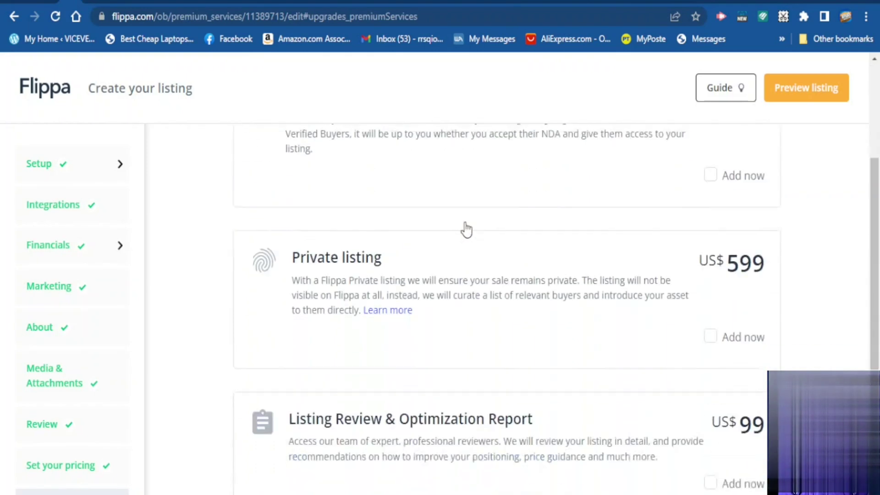
scroll(466, 229, "down", 5)
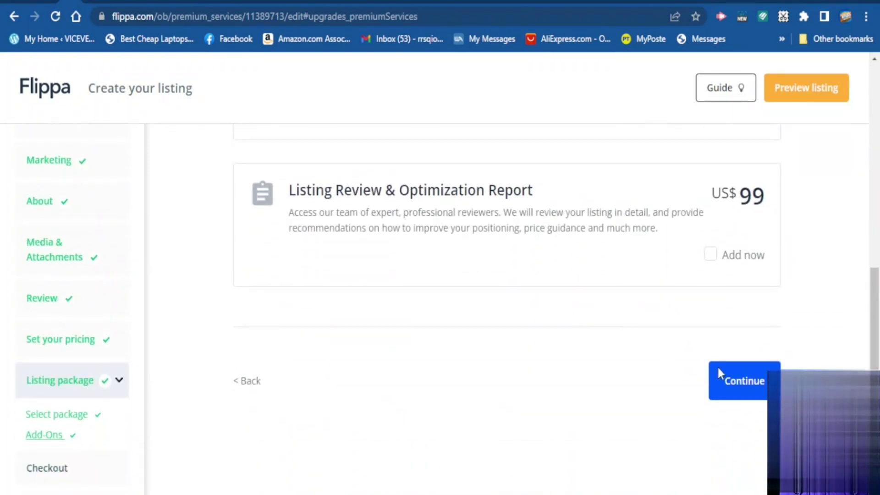
left_click(736, 380)
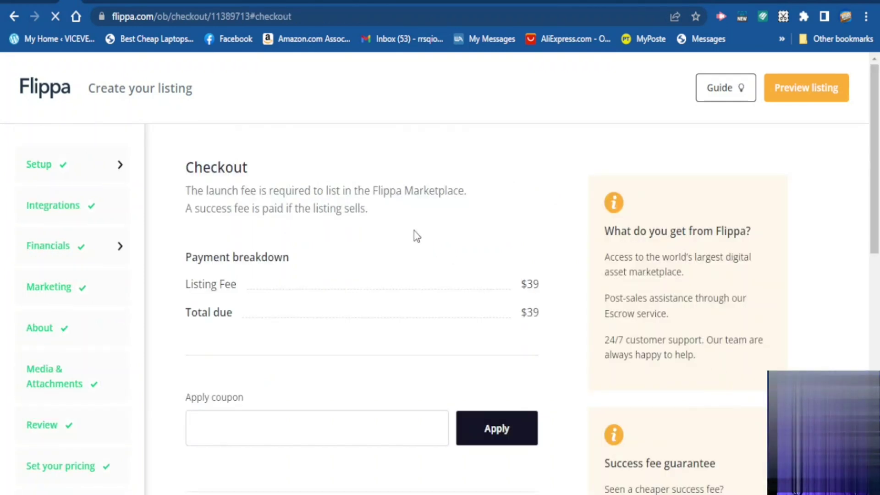
Read the checkout's launch and success fee notes and review the payment breakdown
scroll(417, 236, "down", 2)
scroll(287, 221, "down", 1)
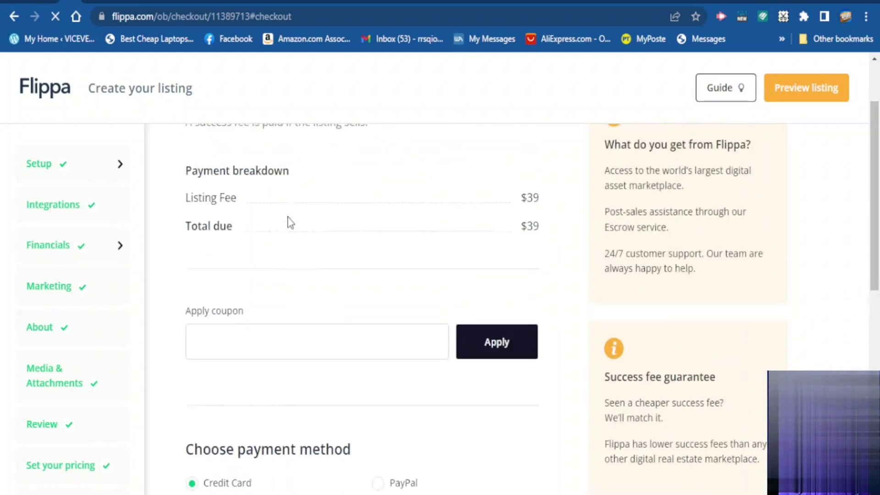
scroll(274, 216, "up", 2)
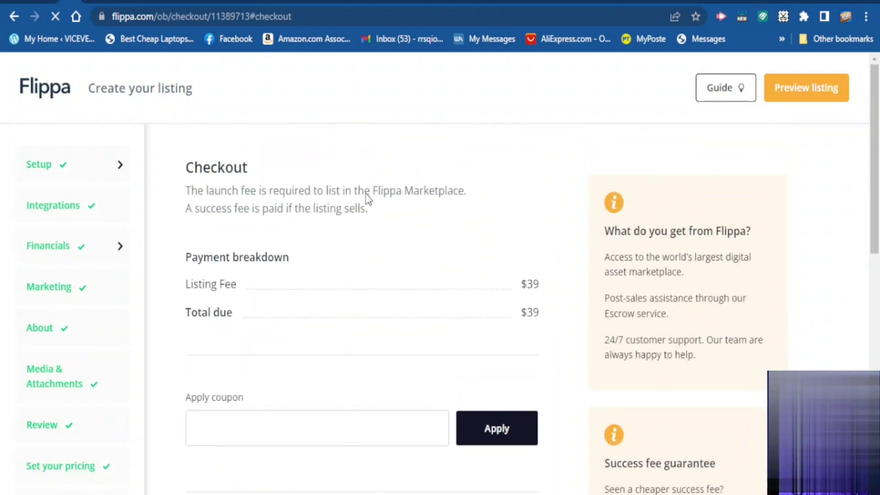
scroll(368, 207, "down", 4)
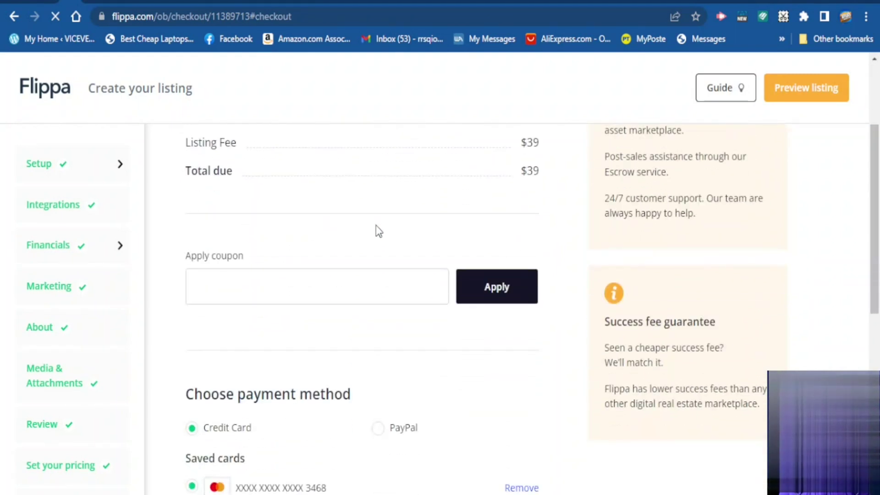
scroll(443, 222, "up", 4)
scroll(387, 251, "down", 4)
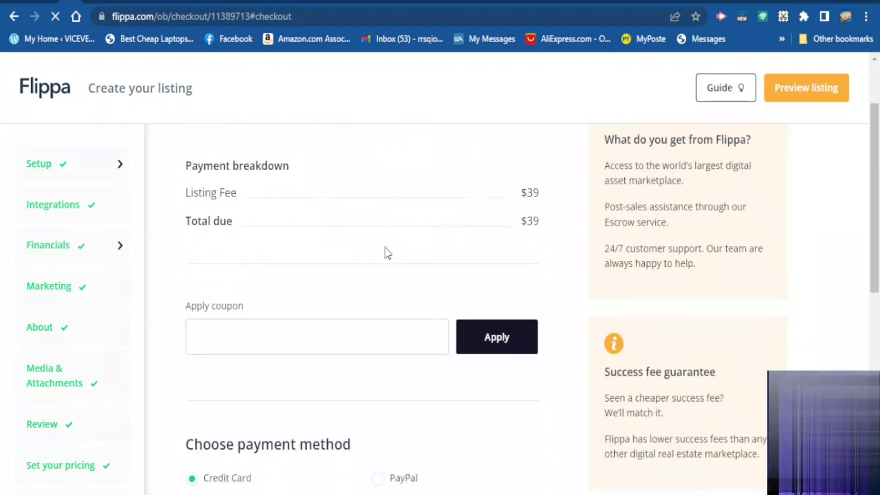
scroll(270, 272, "down", 2)
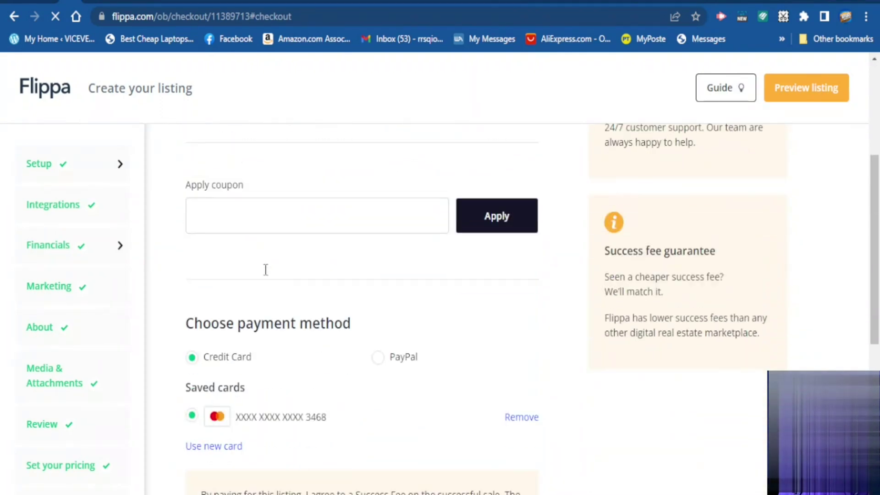
Check the coupon field, the Credit Card and PayPal payment options, and the saved card
left_click(251, 216)
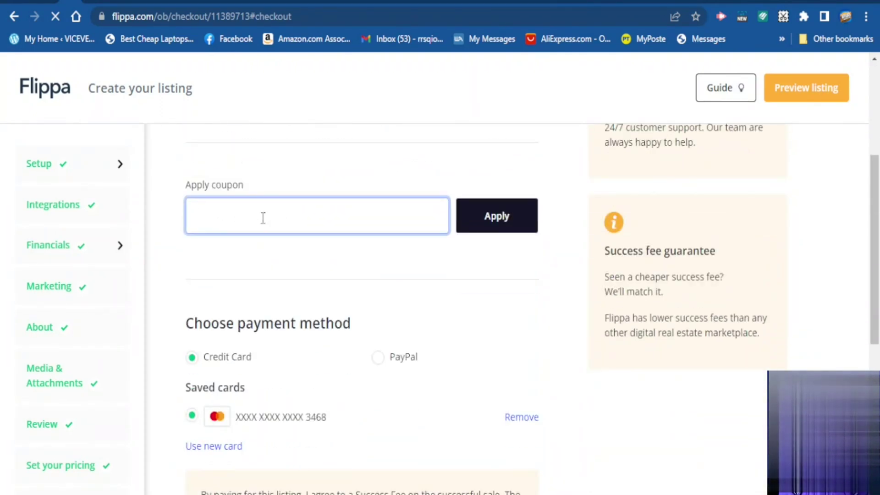
scroll(380, 215, "down", 3)
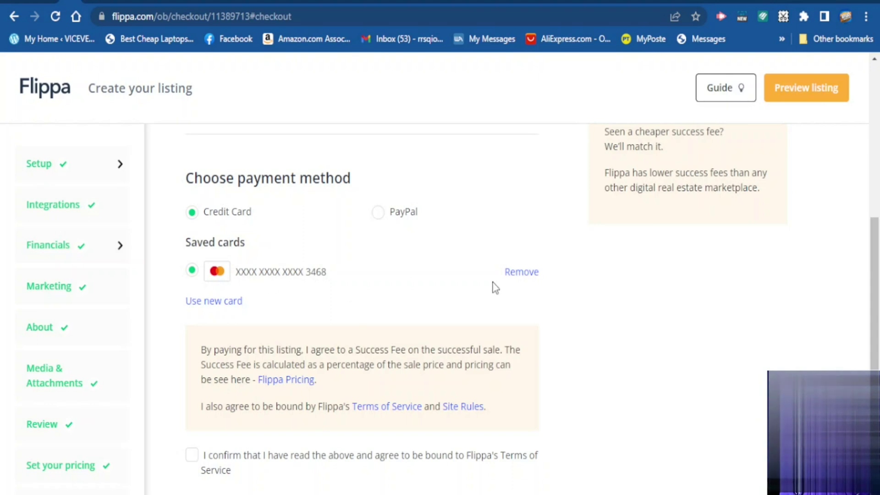
scroll(526, 295, "down", 2)
scroll(527, 294, "up", 2)
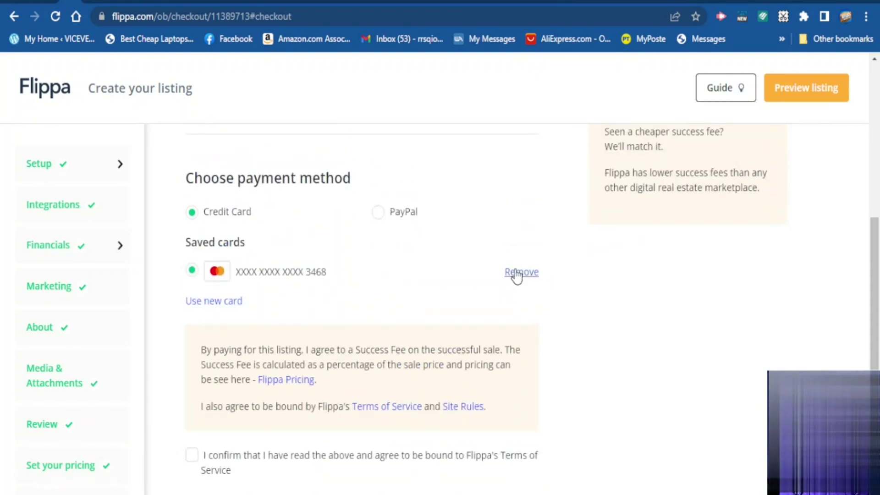
scroll(529, 278, "up", 5)
scroll(526, 275, "down", 4)
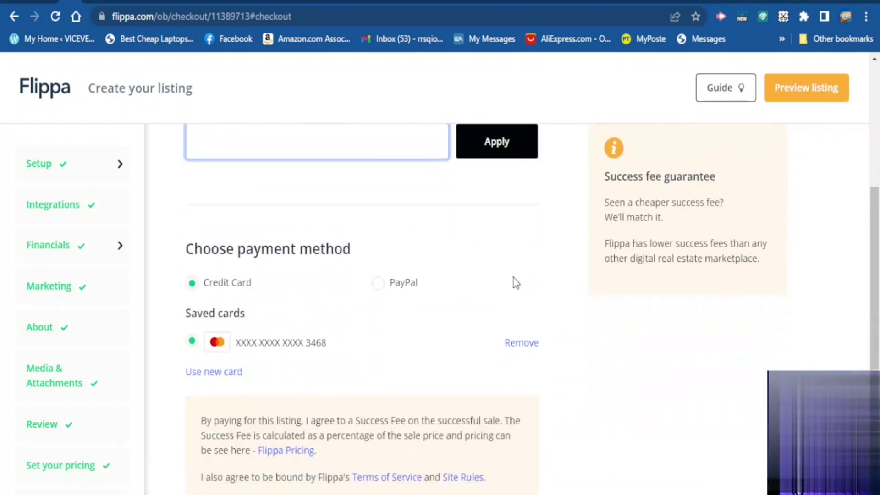
Agree to Flippa's Terms of Service and try to pay the $39 listing fee with the saved credit card
scroll(514, 283, "down", 5)
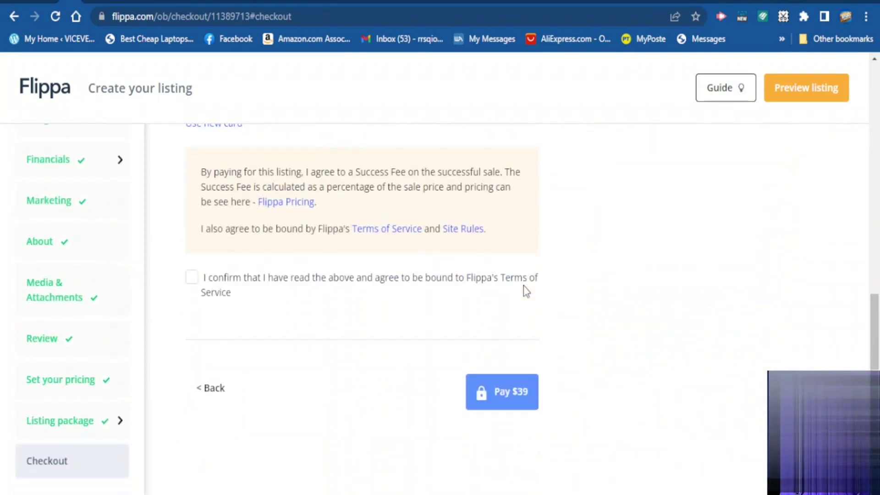
left_click(192, 277)
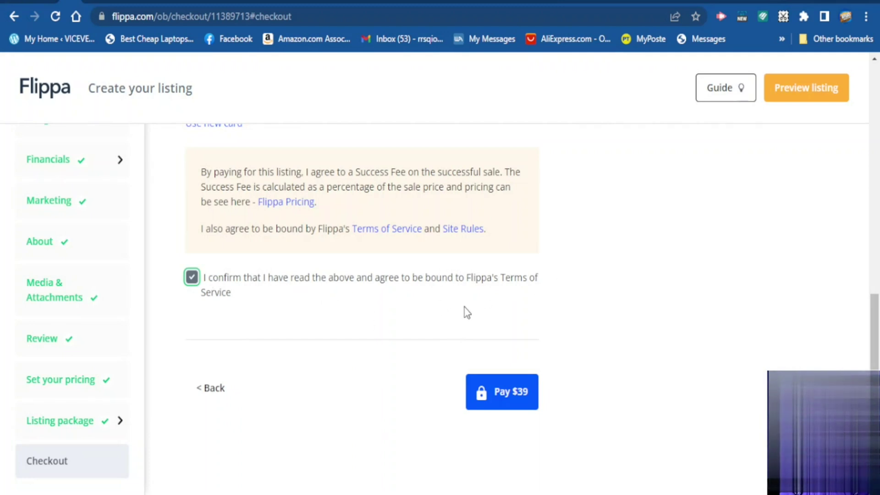
left_click(503, 397)
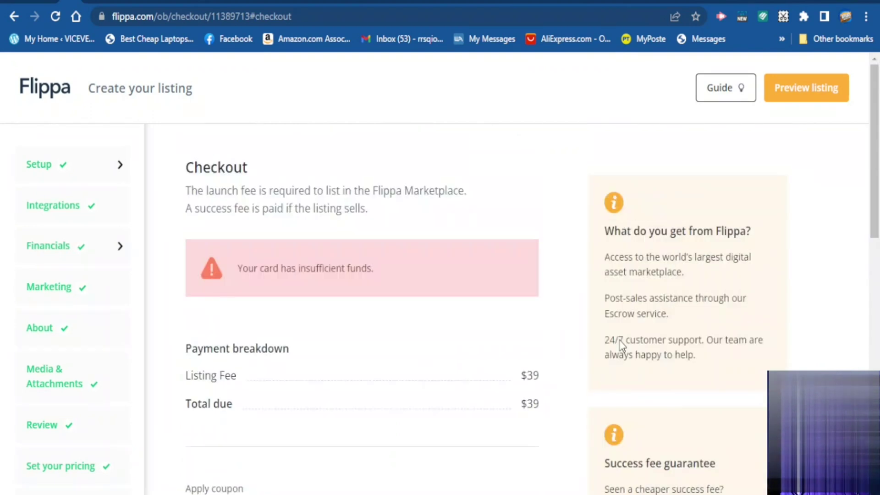
scroll(509, 330, "down", 8)
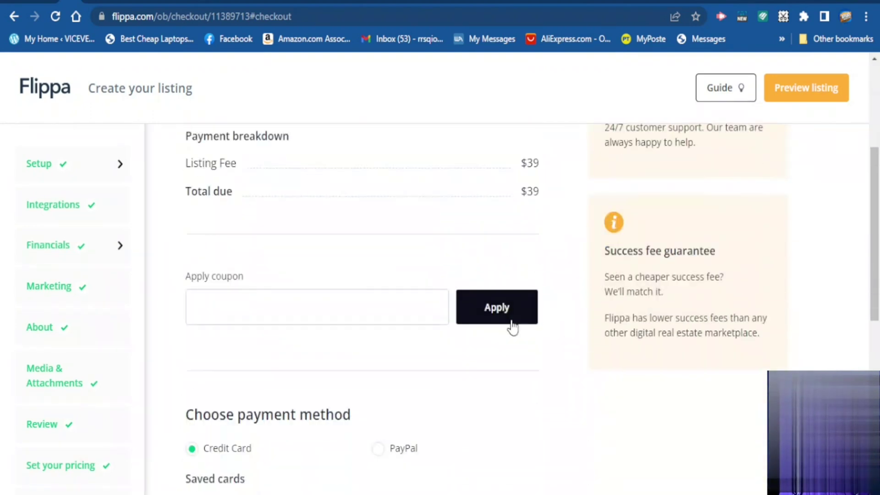
Look over the checkout page from the payment section back to its beginning and open the listing preview
scroll(516, 326, "down", 5)
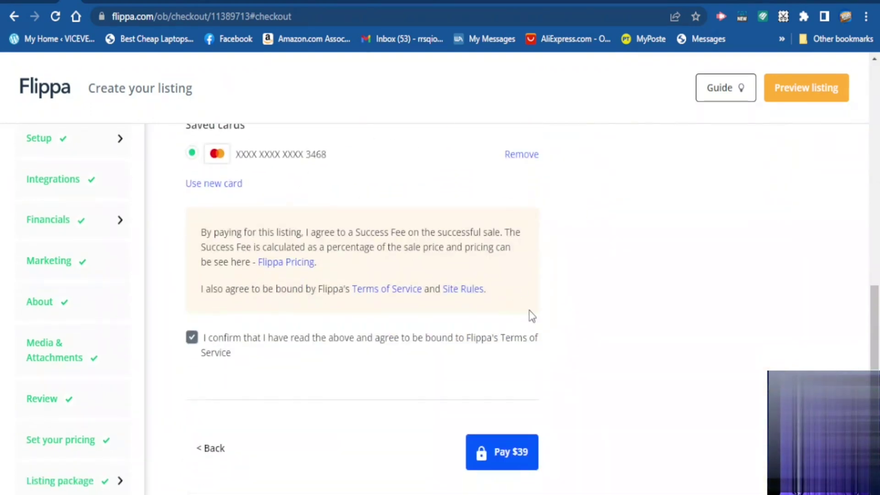
scroll(550, 319, "down", 1)
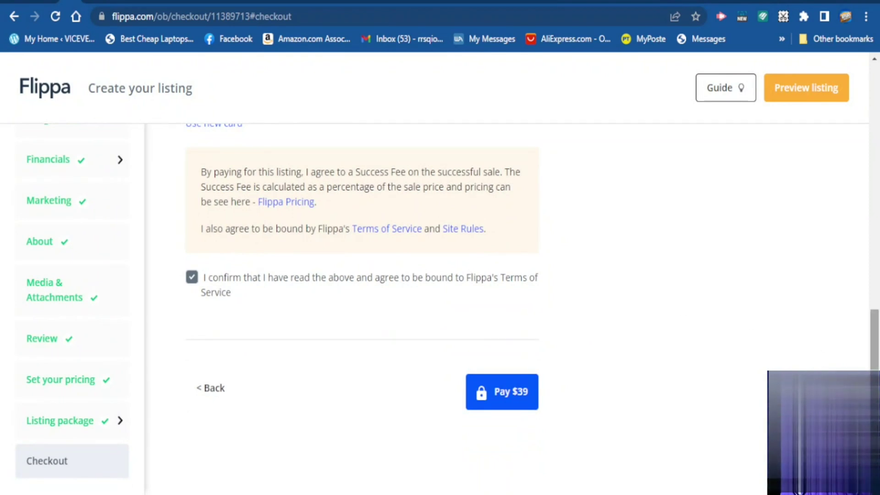
scroll(677, 308, "up", 14)
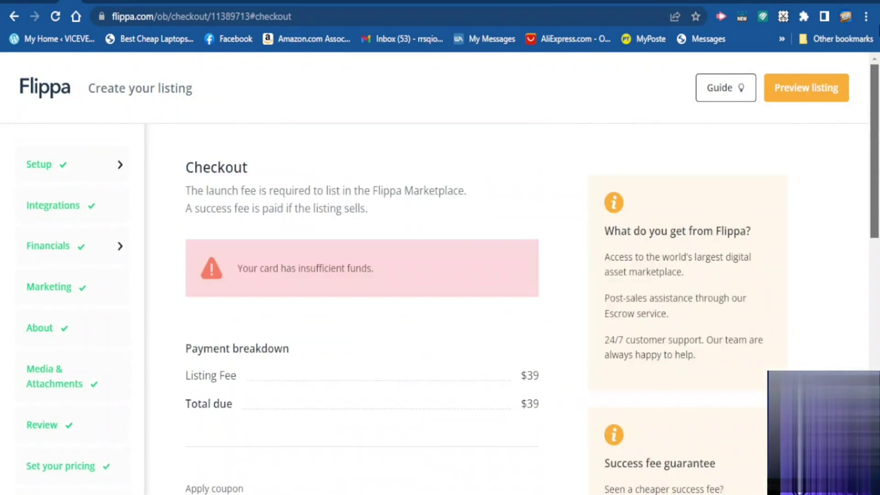
left_click(799, 89)
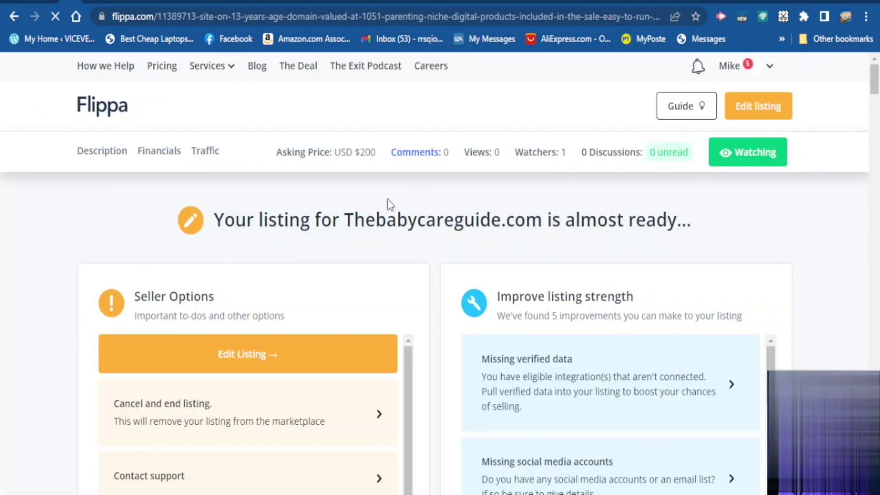
Review the preview's Thebabycareguide.com headline, tagline, site age, profit and page view figures, and the auction price box
scroll(574, 189, "down", 9)
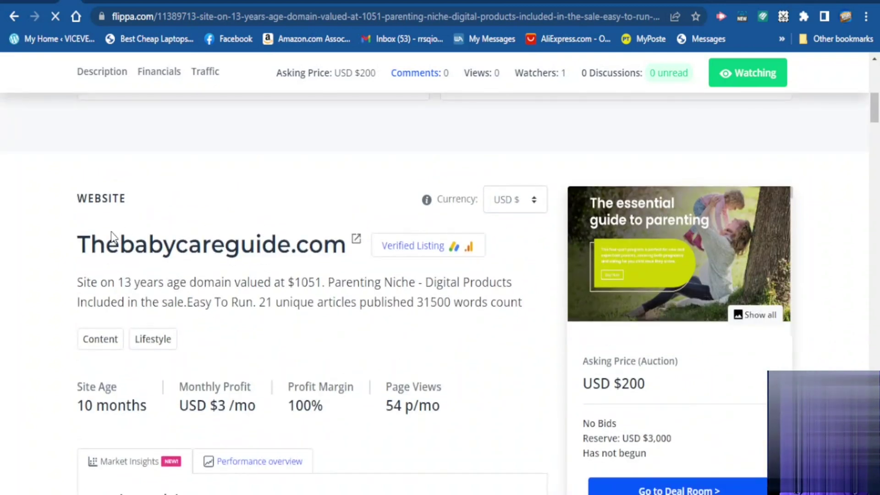
scroll(156, 236, "down", 2)
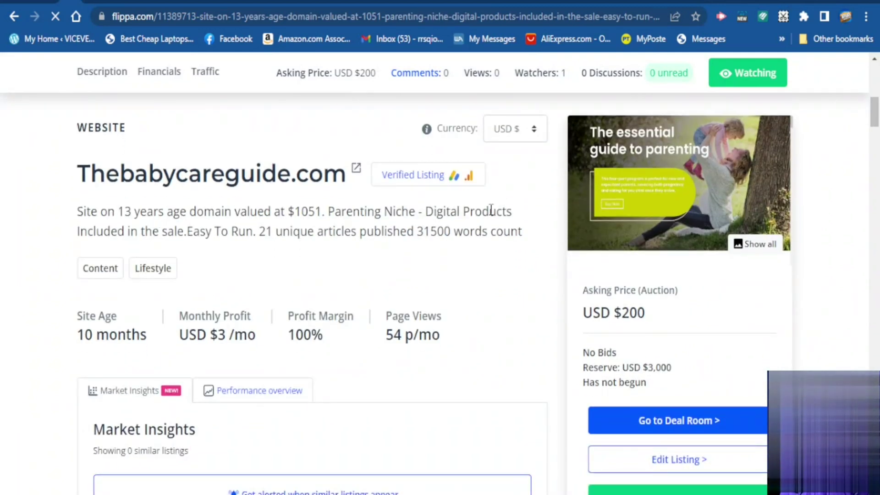
scroll(441, 214, "down", 2)
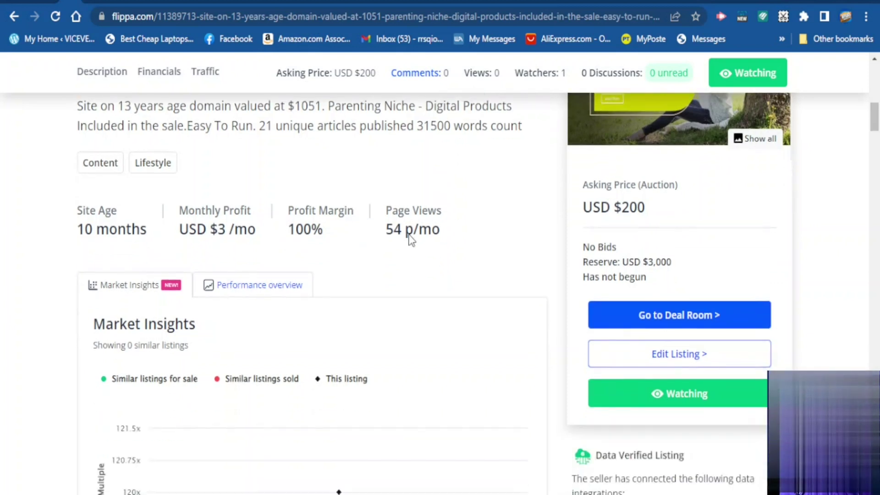
scroll(193, 207, "up", 2)
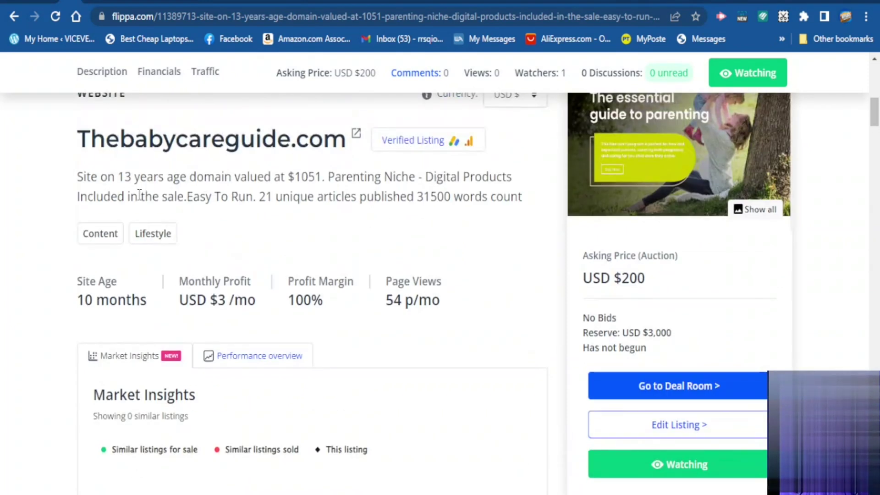
scroll(379, 242, "down", 2)
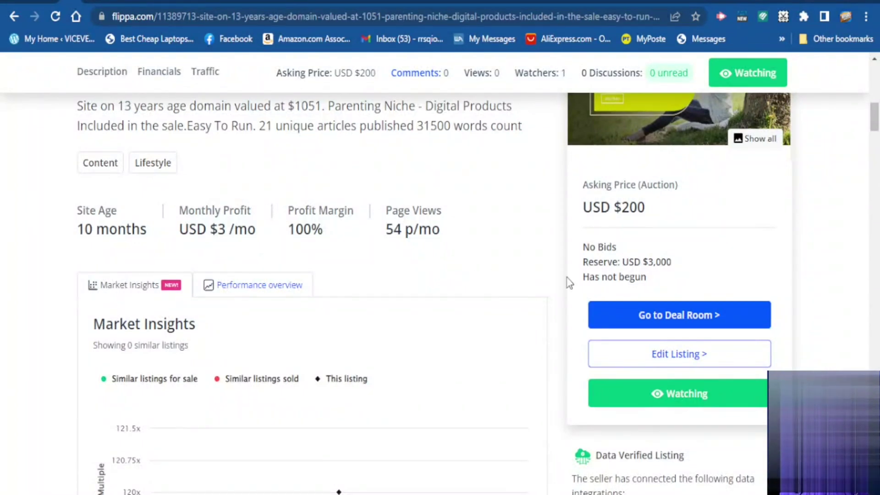
scroll(568, 282, "up", 4)
scroll(663, 193, "down", 4)
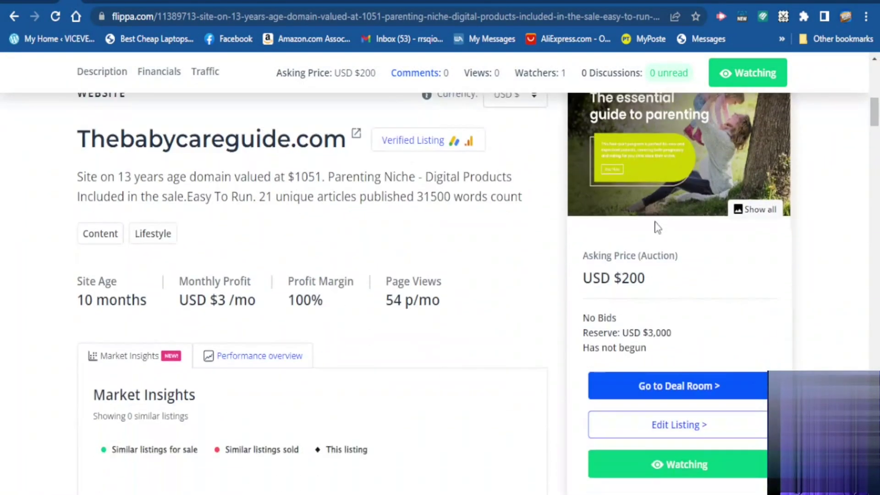
scroll(570, 302, "down", 2)
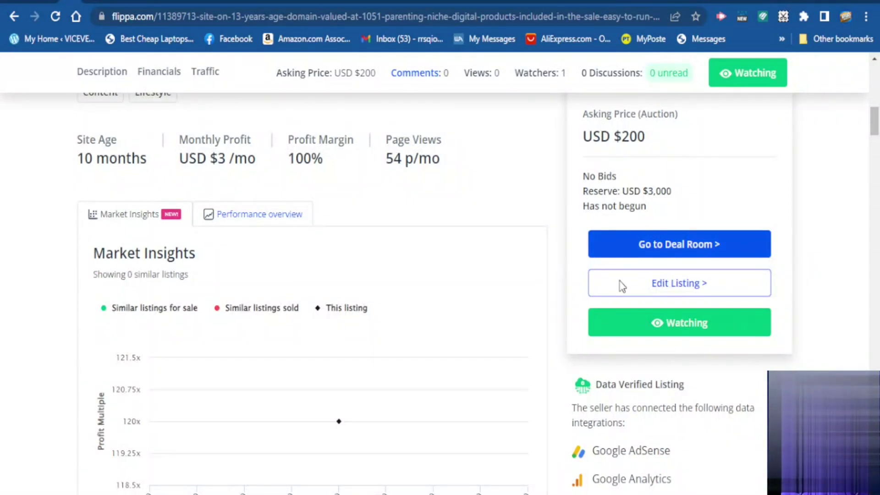
Examine the Market Insights chart, the benchmark figures beneath it, and the seller verification details
scroll(415, 321, "down", 3)
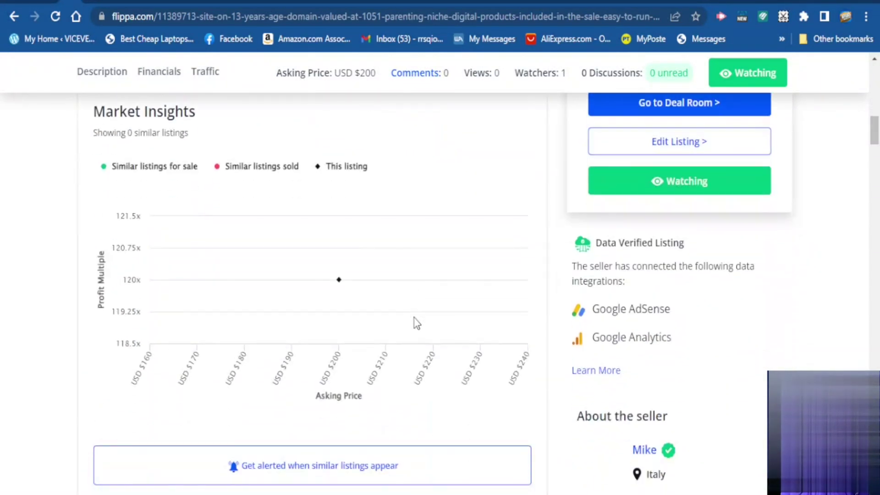
scroll(415, 322, "up", 2)
scroll(489, 315, "down", 6)
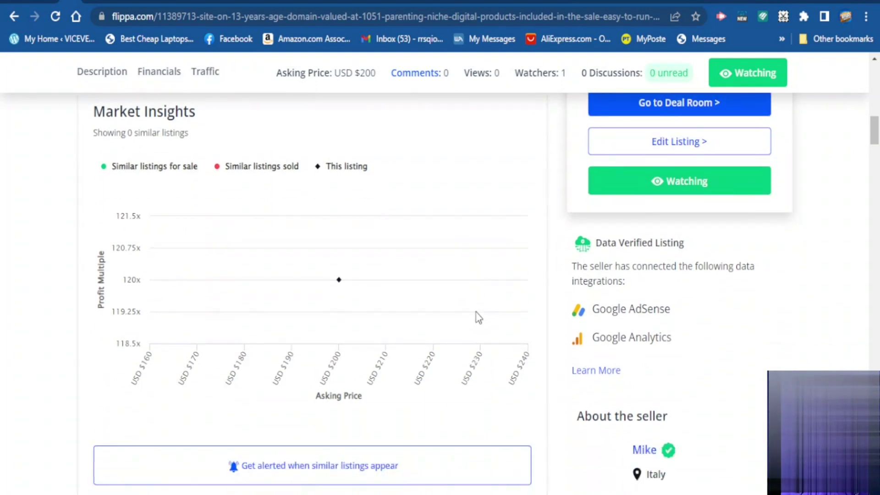
scroll(490, 315, "down", 2)
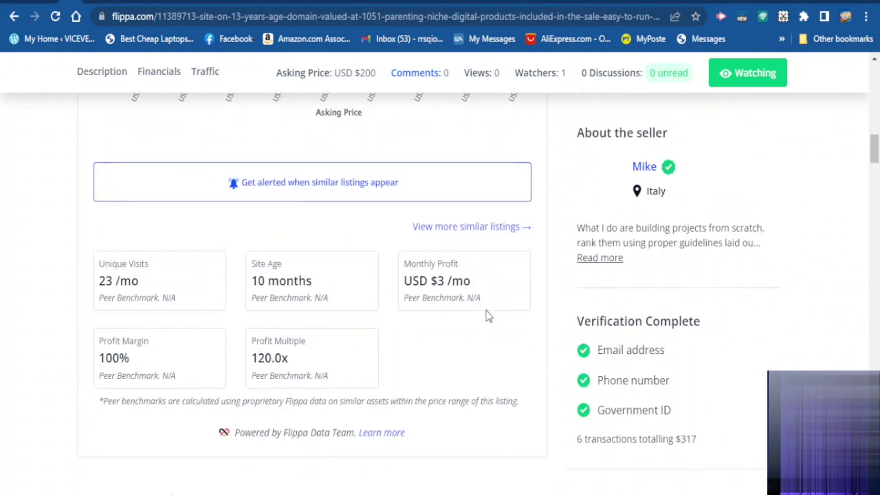
Expand the full About the business description and read it through to the Summary
scroll(336, 307, "down", 10)
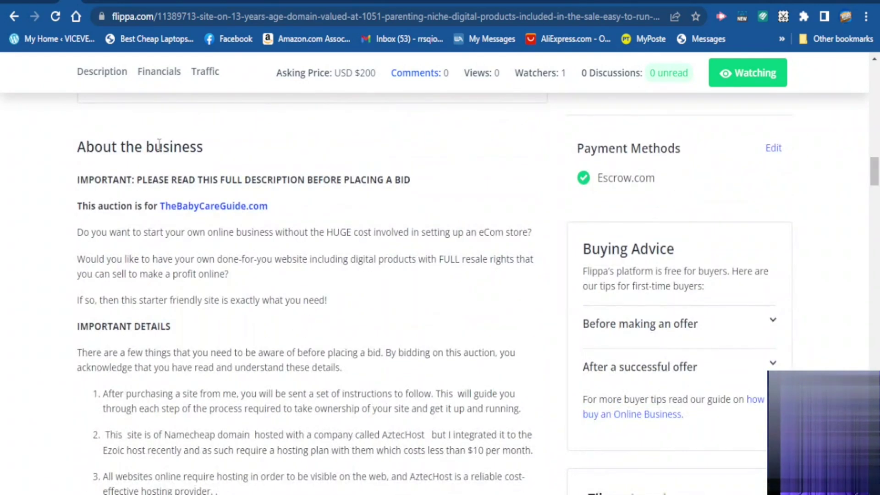
scroll(387, 365, "down", 4)
scroll(387, 365, "down", 6)
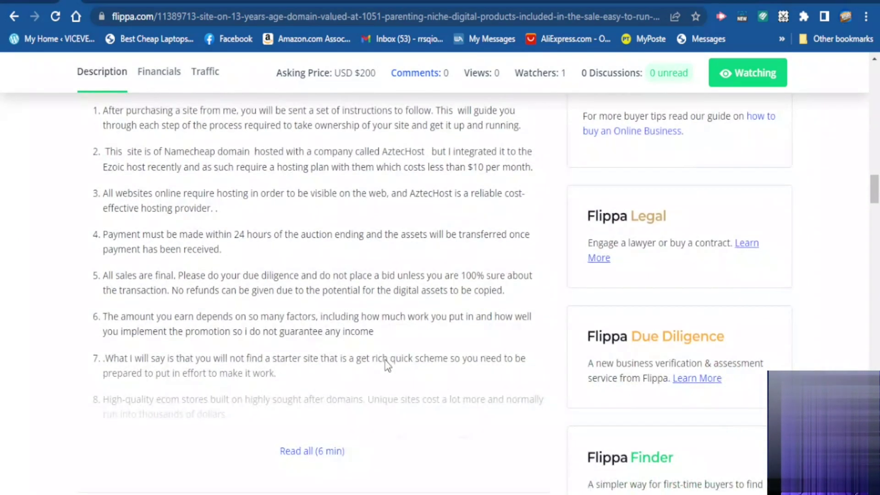
left_click(316, 384)
scroll(380, 285, "down", 18)
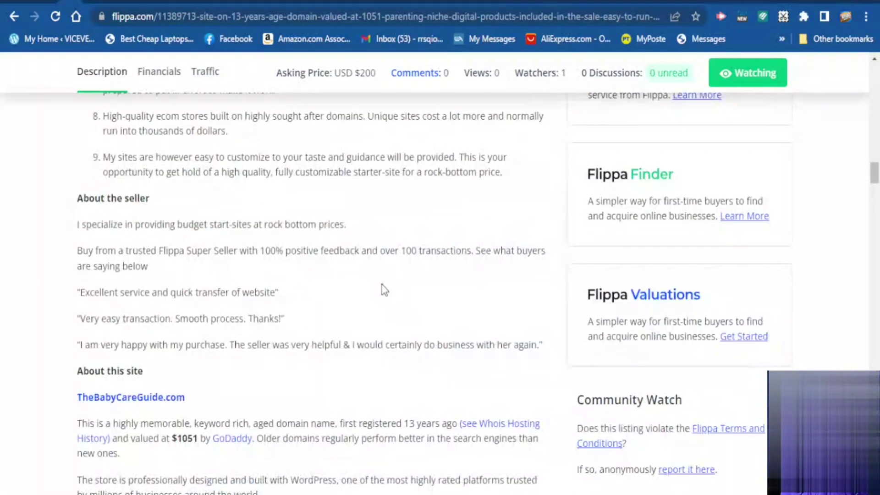
scroll(388, 288, "down", 20)
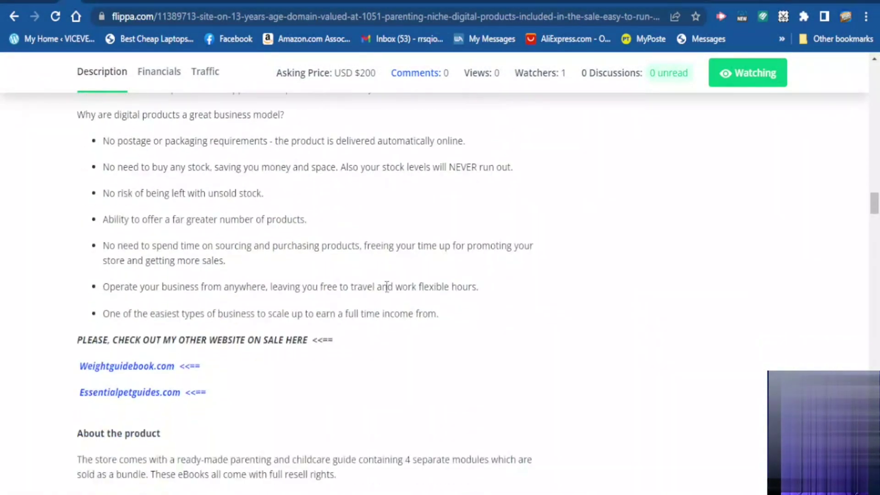
scroll(387, 297, "down", 13)
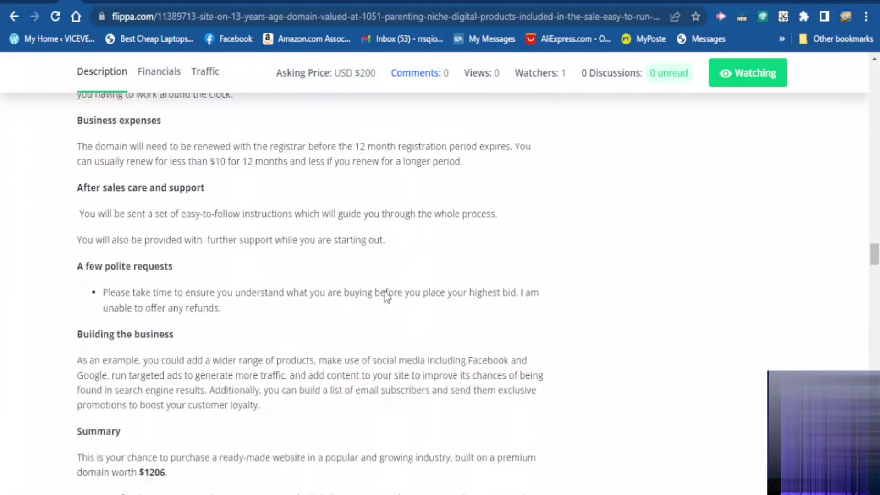
scroll(390, 295, "up", 1)
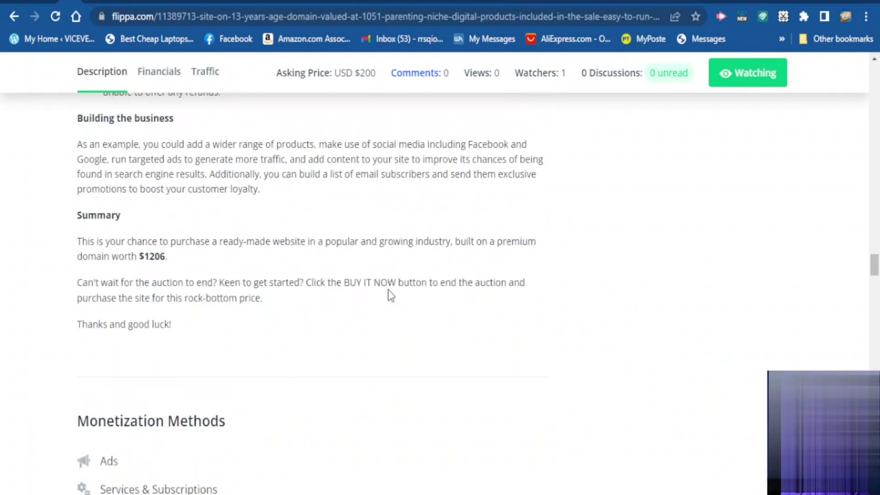
Review the listing's Monetization Methods, Products used and Primary expenses sections
scroll(390, 295, "down", 8)
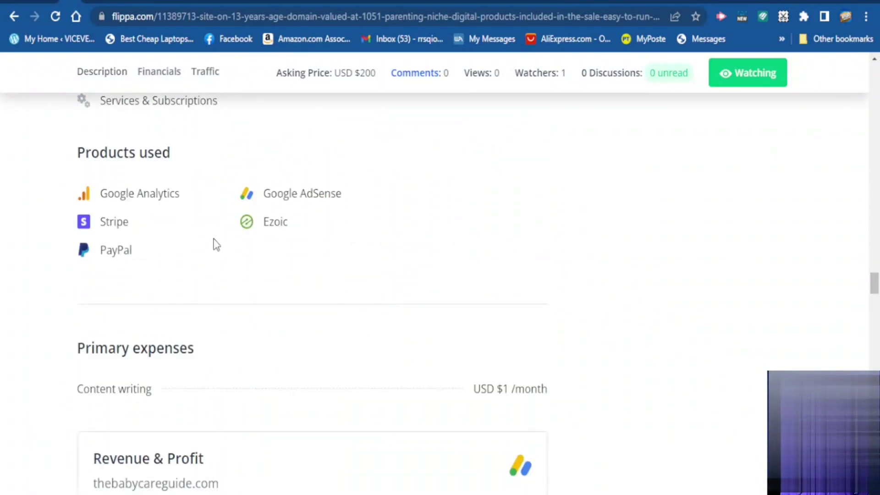
scroll(158, 232, "up", 2)
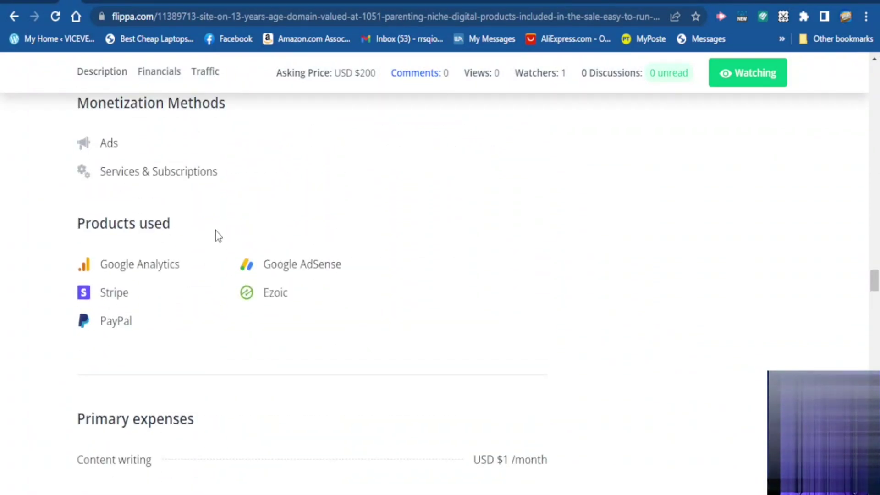
scroll(318, 275, "down", 1)
scroll(188, 242, "up", 1)
scroll(187, 241, "up", 1)
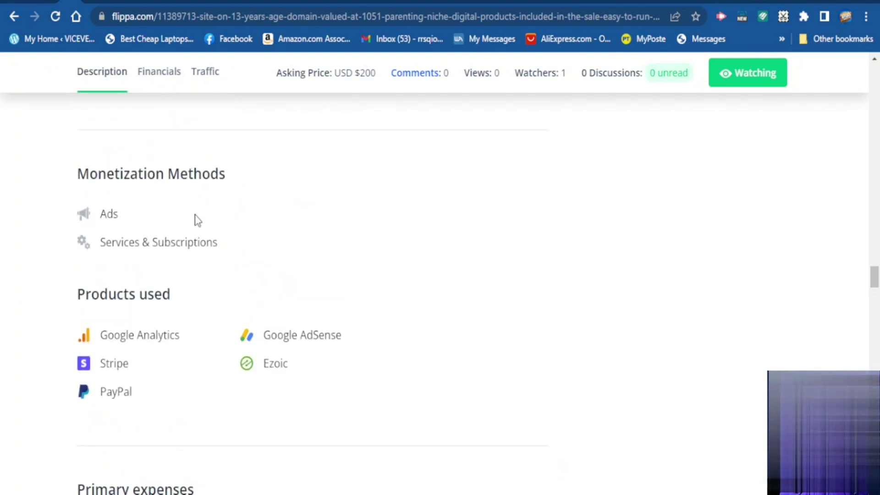
scroll(277, 271, "down", 5)
scroll(282, 274, "down", 5)
scroll(265, 274, "up", 3)
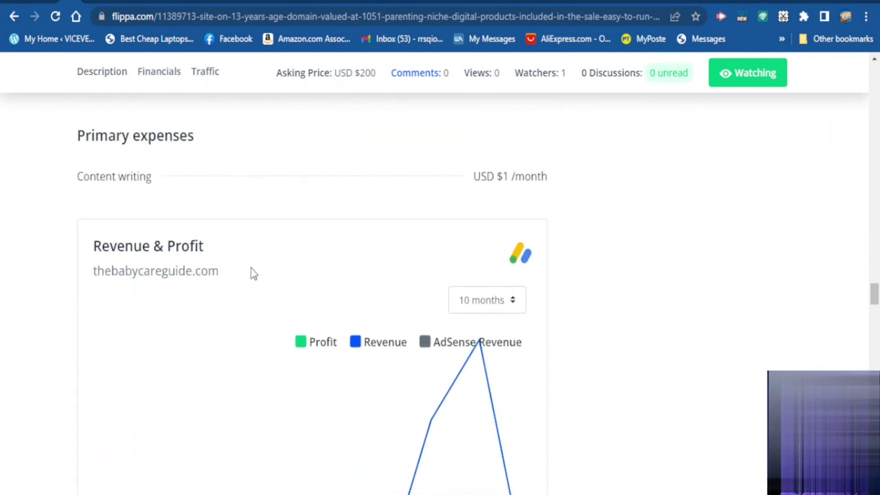
Examine the Revenue & Profit chart and the Financial Statistics in the listing preview
scroll(240, 255, "down", 8)
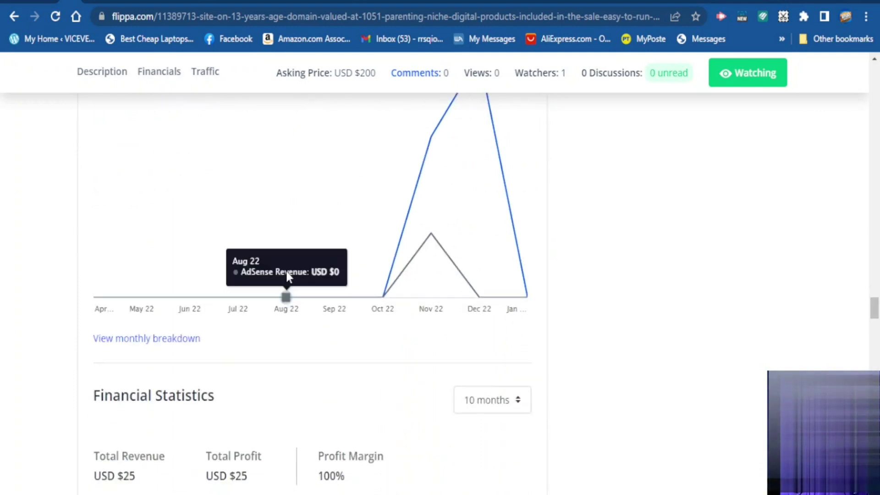
scroll(405, 274, "up", 3)
scroll(405, 274, "up", 1)
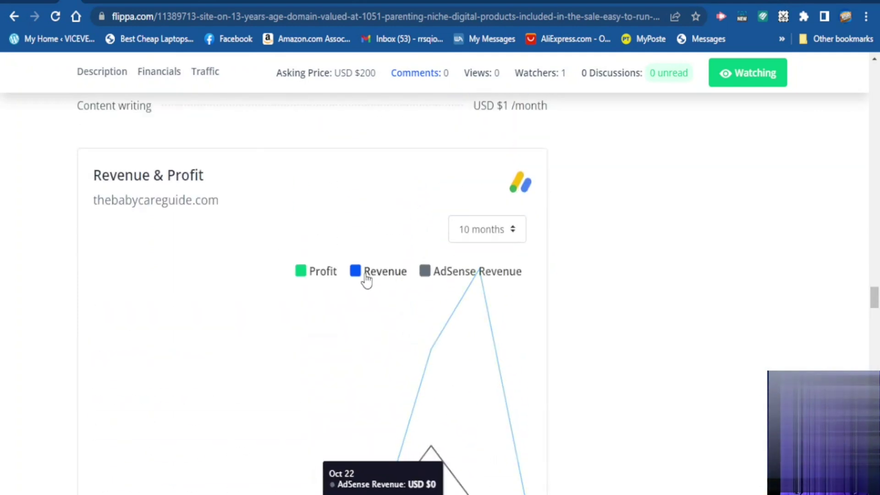
scroll(473, 312, "down", 10)
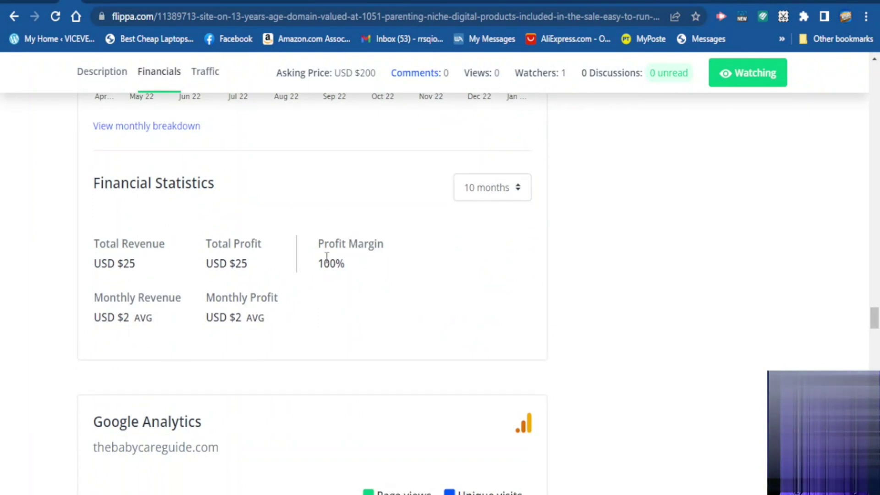
Examine the Google Analytics traffic chart, the engagement statistics, and the top channels and countries tables
scroll(334, 290, "down", 4)
scroll(335, 291, "down", 2)
scroll(323, 291, "up", 1)
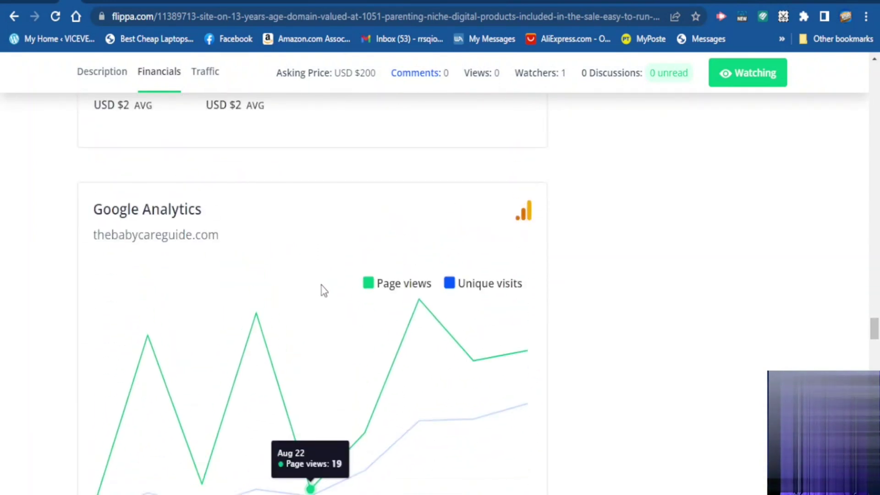
scroll(377, 288, "down", 1)
scroll(421, 295, "down", 3)
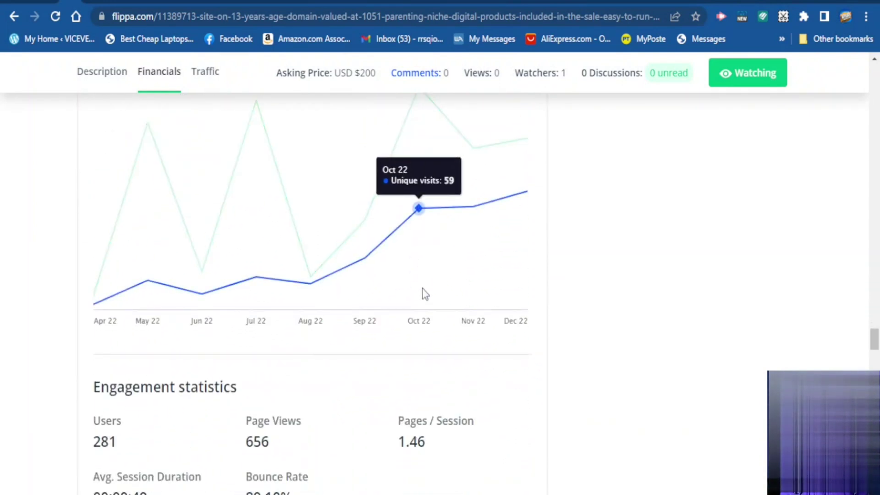
scroll(425, 295, "down", 3)
scroll(423, 292, "down", 2)
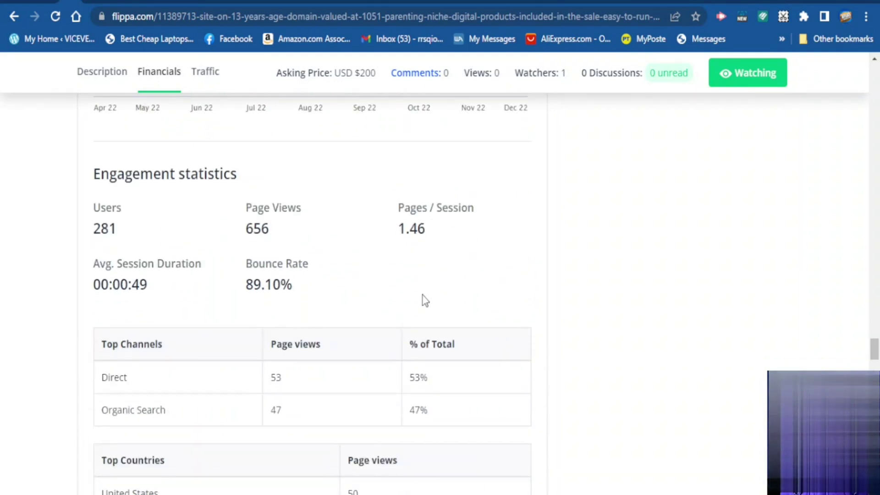
scroll(424, 295, "down", 6)
scroll(424, 299, "down", 3)
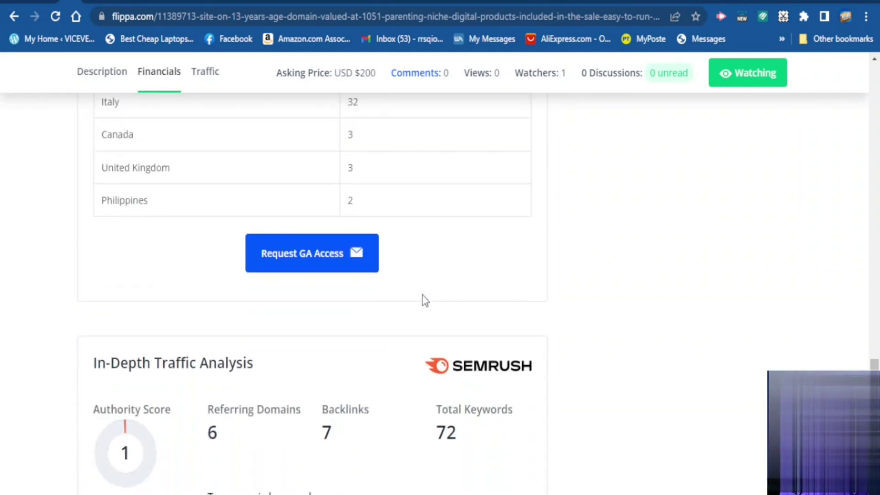
scroll(425, 301, "up", 1)
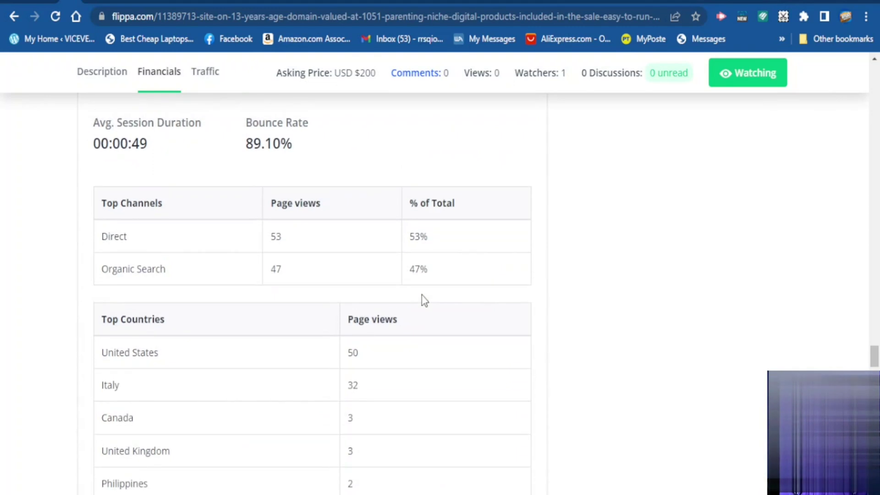
Review the SEMrush In-Depth Traffic Analysis and continue to the assets listed under Sale includes
scroll(421, 295, "down", 9)
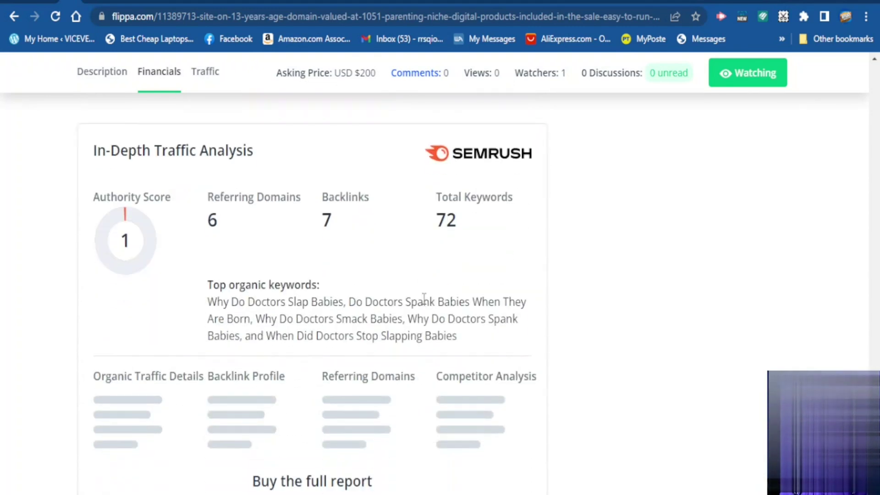
scroll(408, 300, "down", 1)
scroll(265, 264, "up", 3)
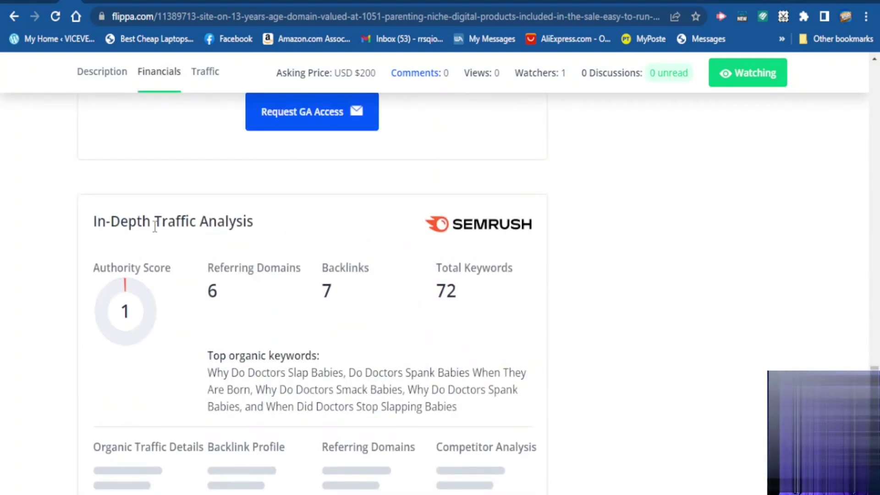
scroll(437, 268, "down", 3)
scroll(438, 271, "down", 13)
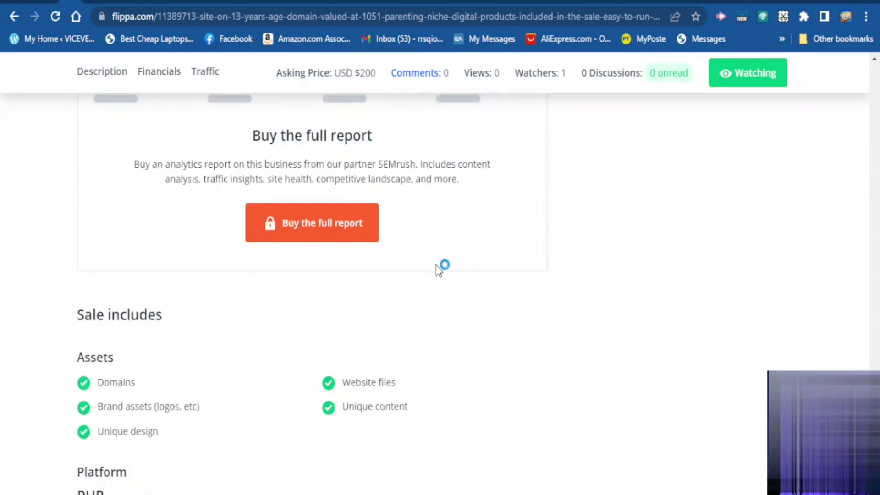
Review the assets, platform, post-sale support and attachments at the end of the listing preview
scroll(436, 273, "down", 1)
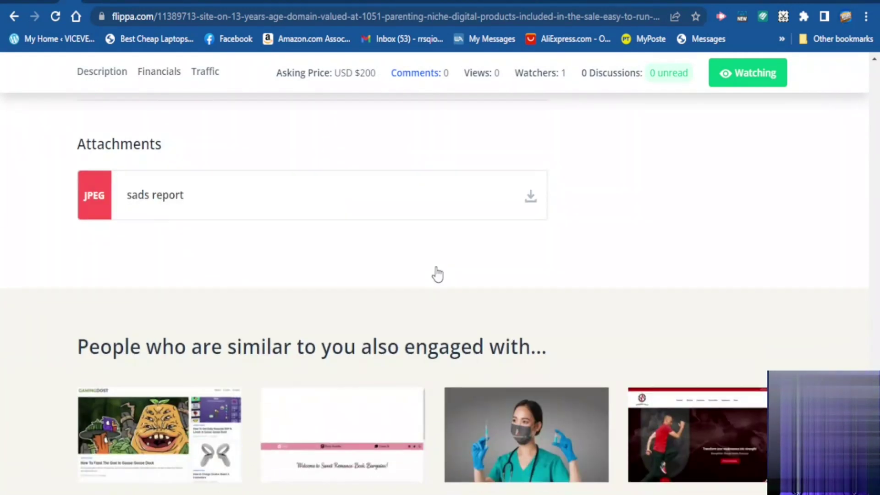
scroll(159, 238, "up", 1)
scroll(164, 248, "down", 1)
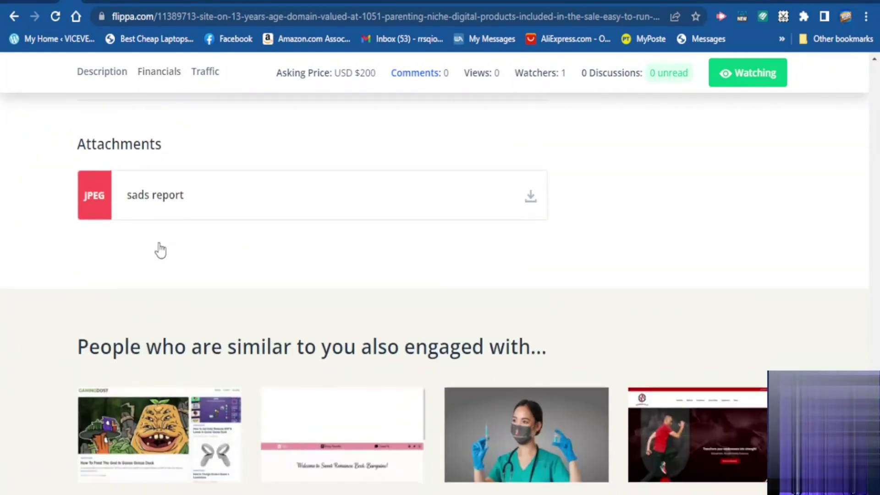
scroll(174, 225, "up", 10)
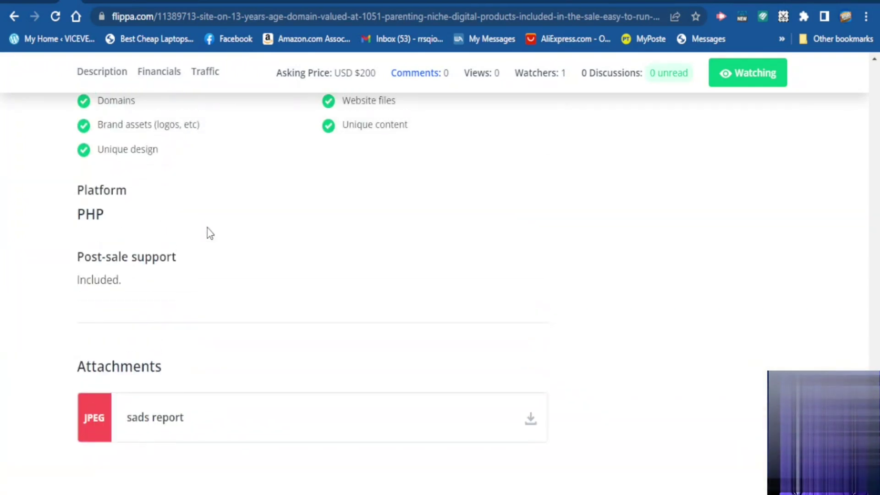
scroll(226, 232, "up", 4)
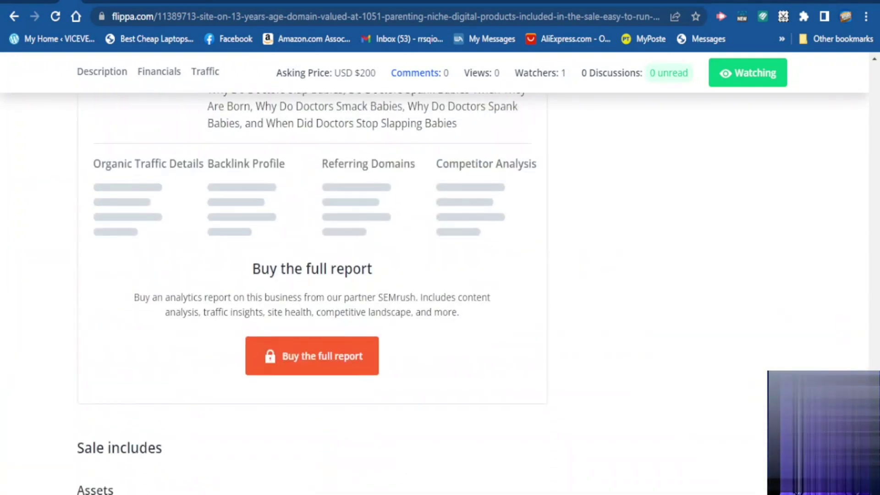
Highlight the Watchers count in the listing's summary bar, and look over the account menu options
scroll(595, 275, "up", 5)
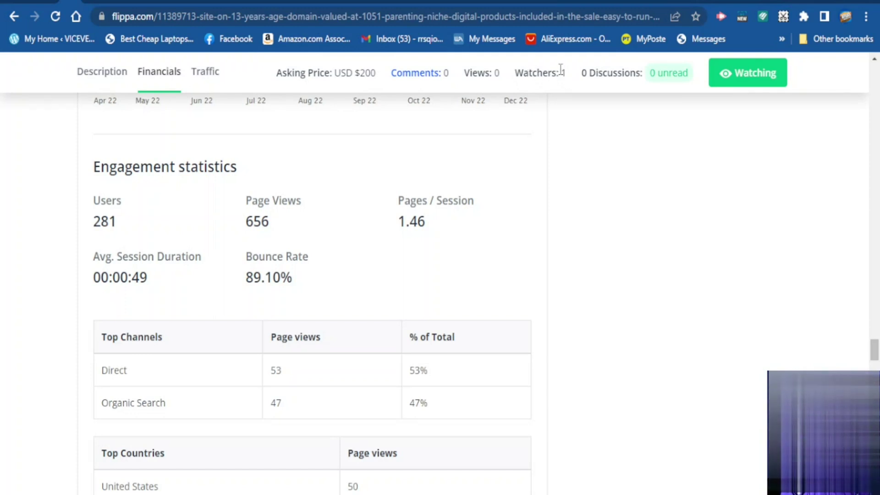
left_click_drag(567, 76, 517, 77)
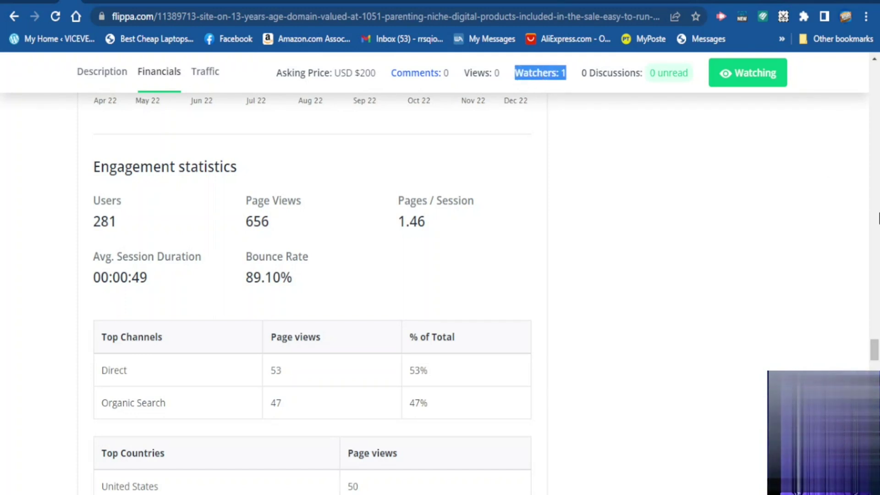
left_click_drag(874, 354, 874, 74)
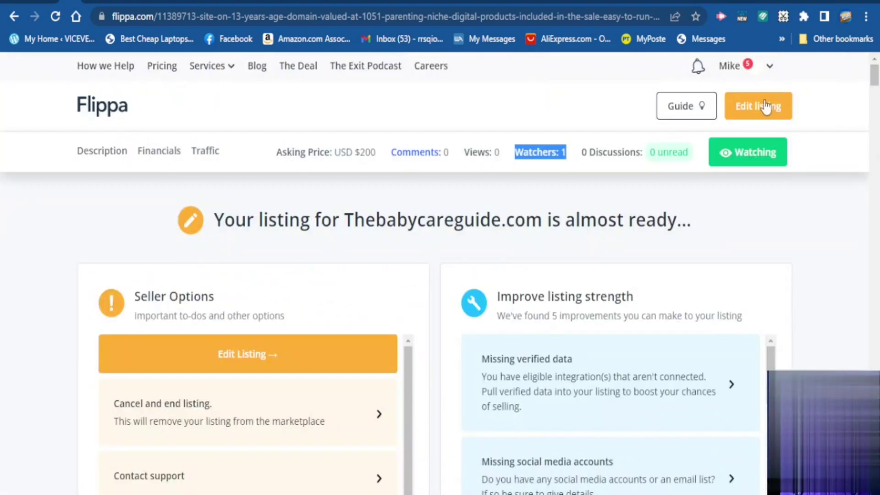
mouse_move(748, 75)
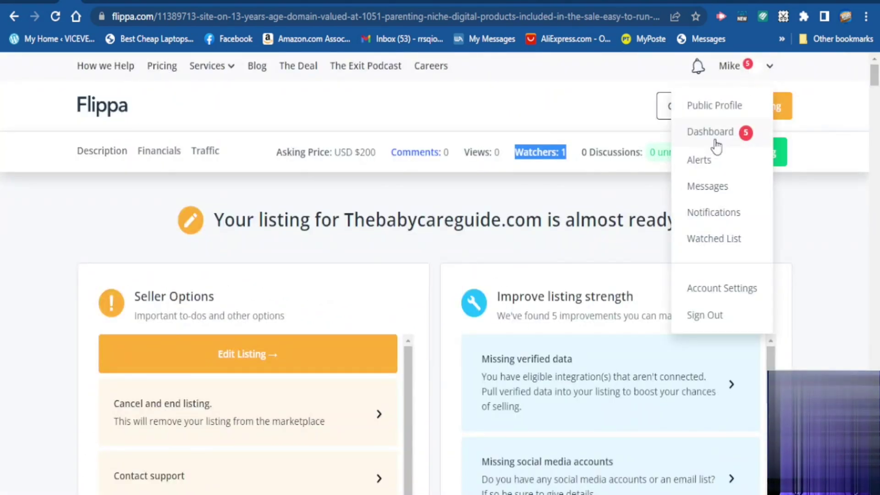
left_click(582, 120)
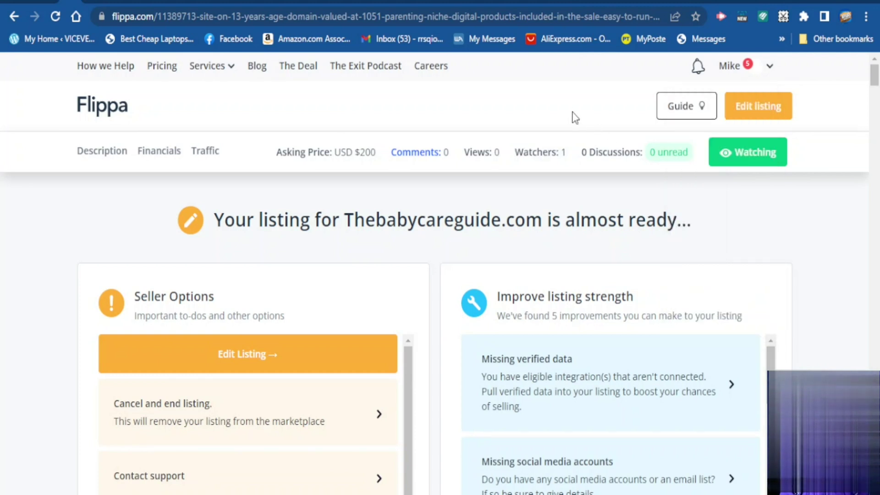
Highlight the Watchers count once more and review the seller options and the Thebabycareguide.com listing summary
triple_click(567, 157)
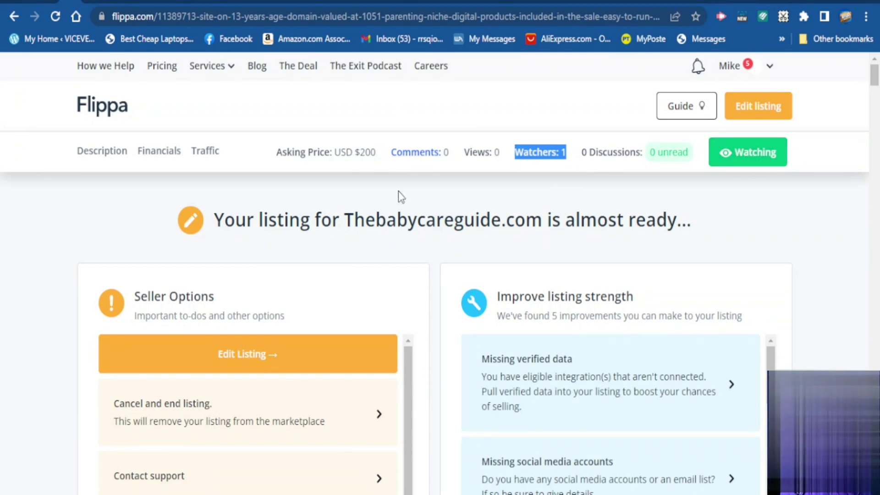
scroll(347, 167, "down", 8)
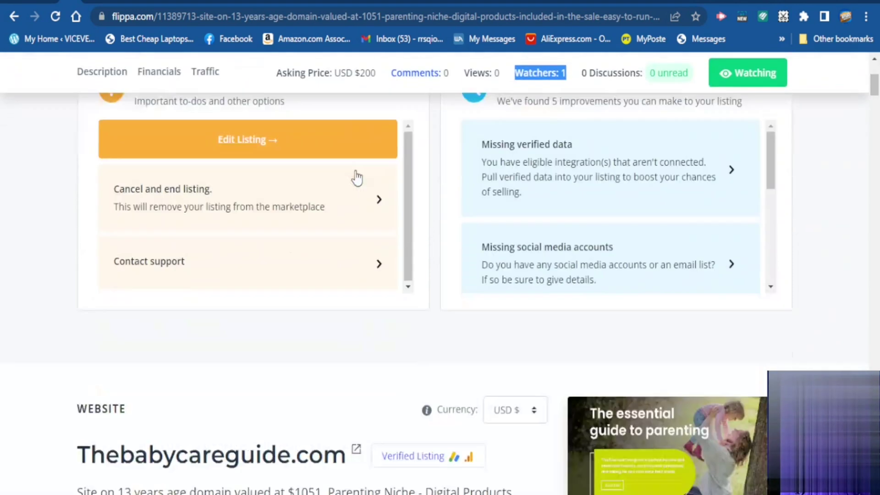
scroll(361, 176, "down", 2)
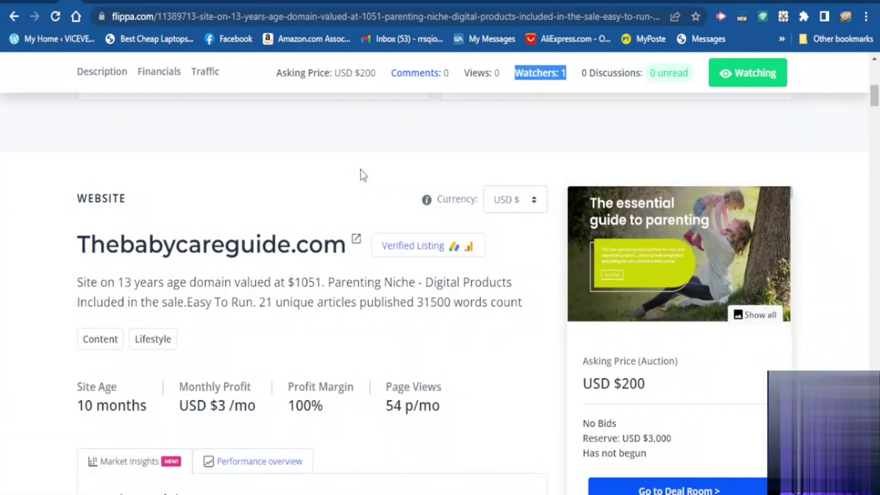